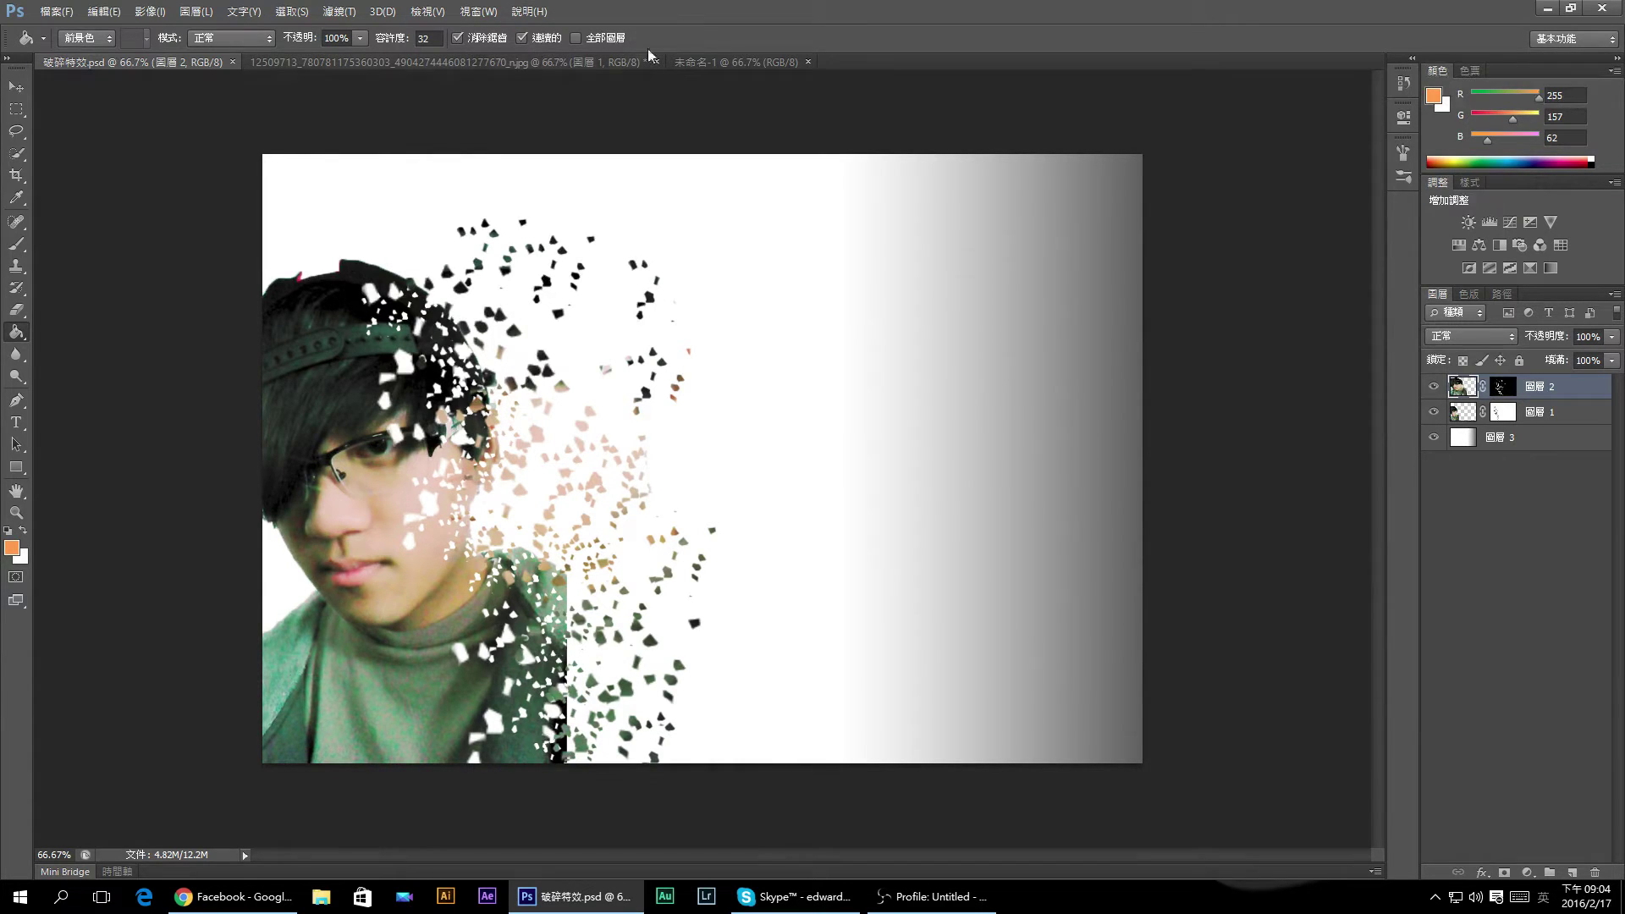
Switch from the finished dispersion file to the blank 未命名-1 white canvas.
{"action": "left_click", "coordinate": [696, 61]}
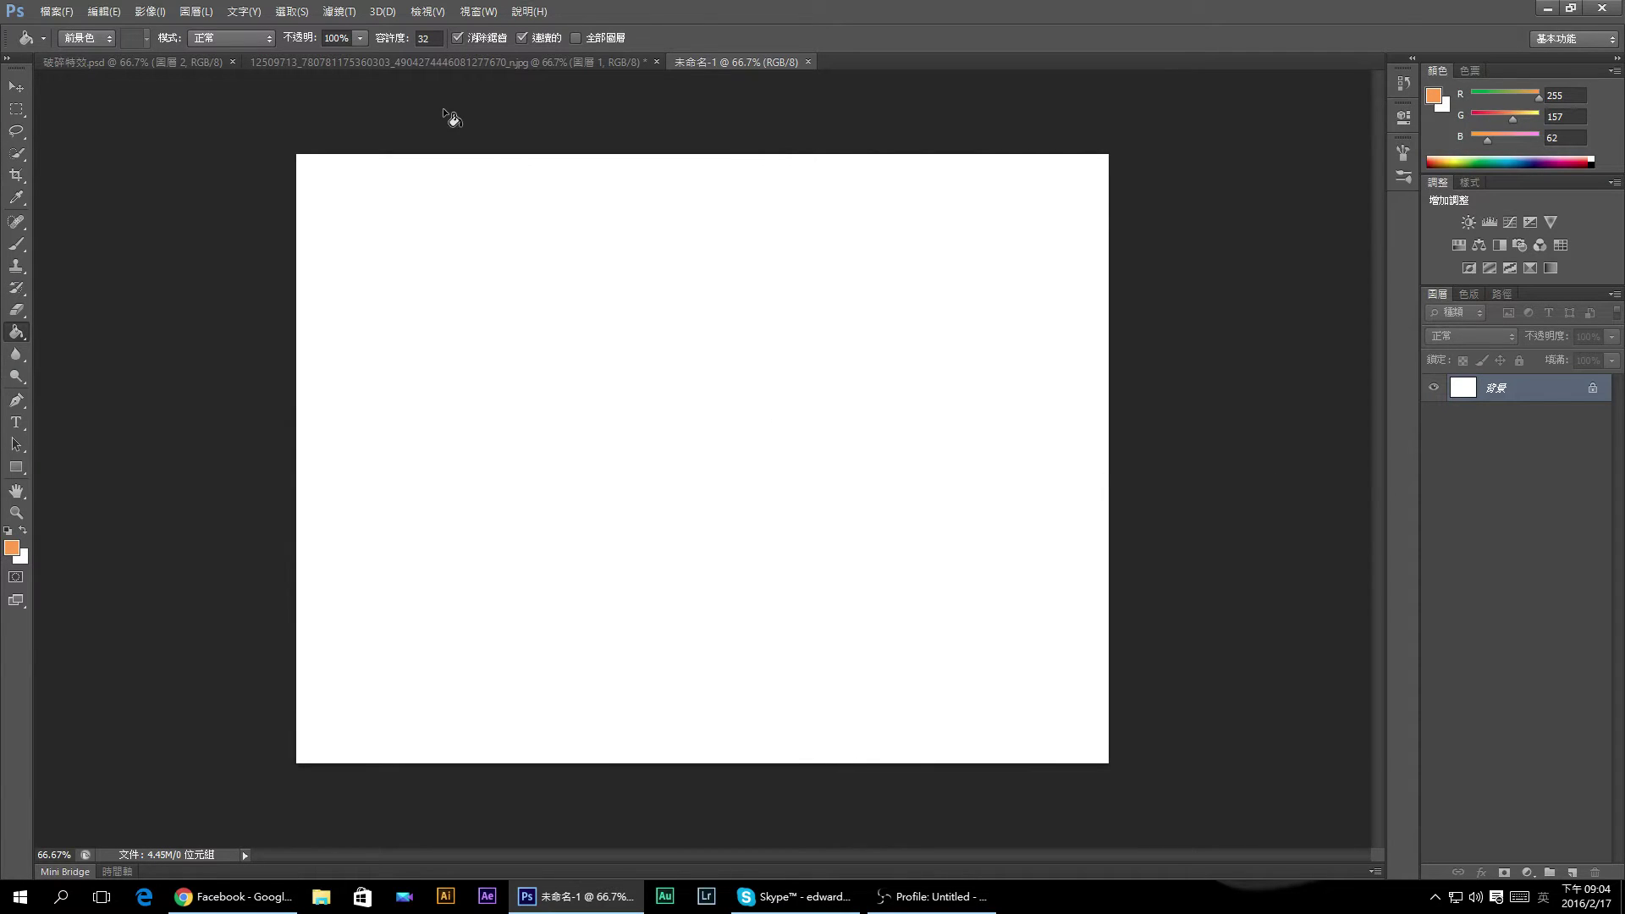
In the portrait jpg, duplicate the background photo layer.
{"action": "left_click", "coordinate": [423, 65]}
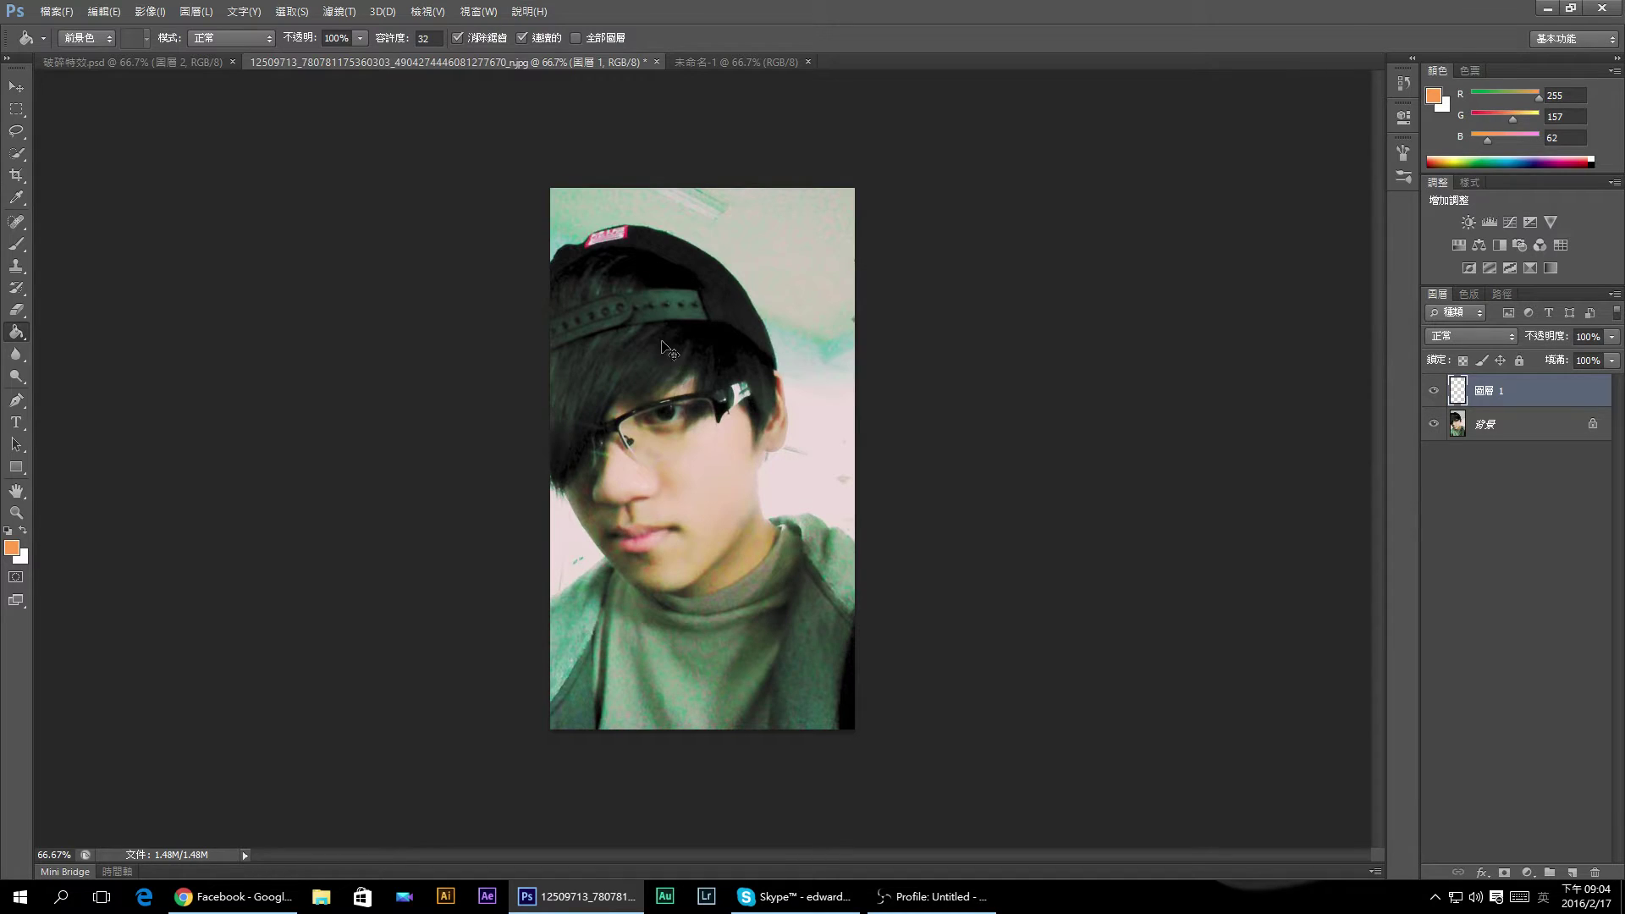
{"action": "key", "text": "ctrl+a"}
{"action": "key", "text": "ctrl+c"}
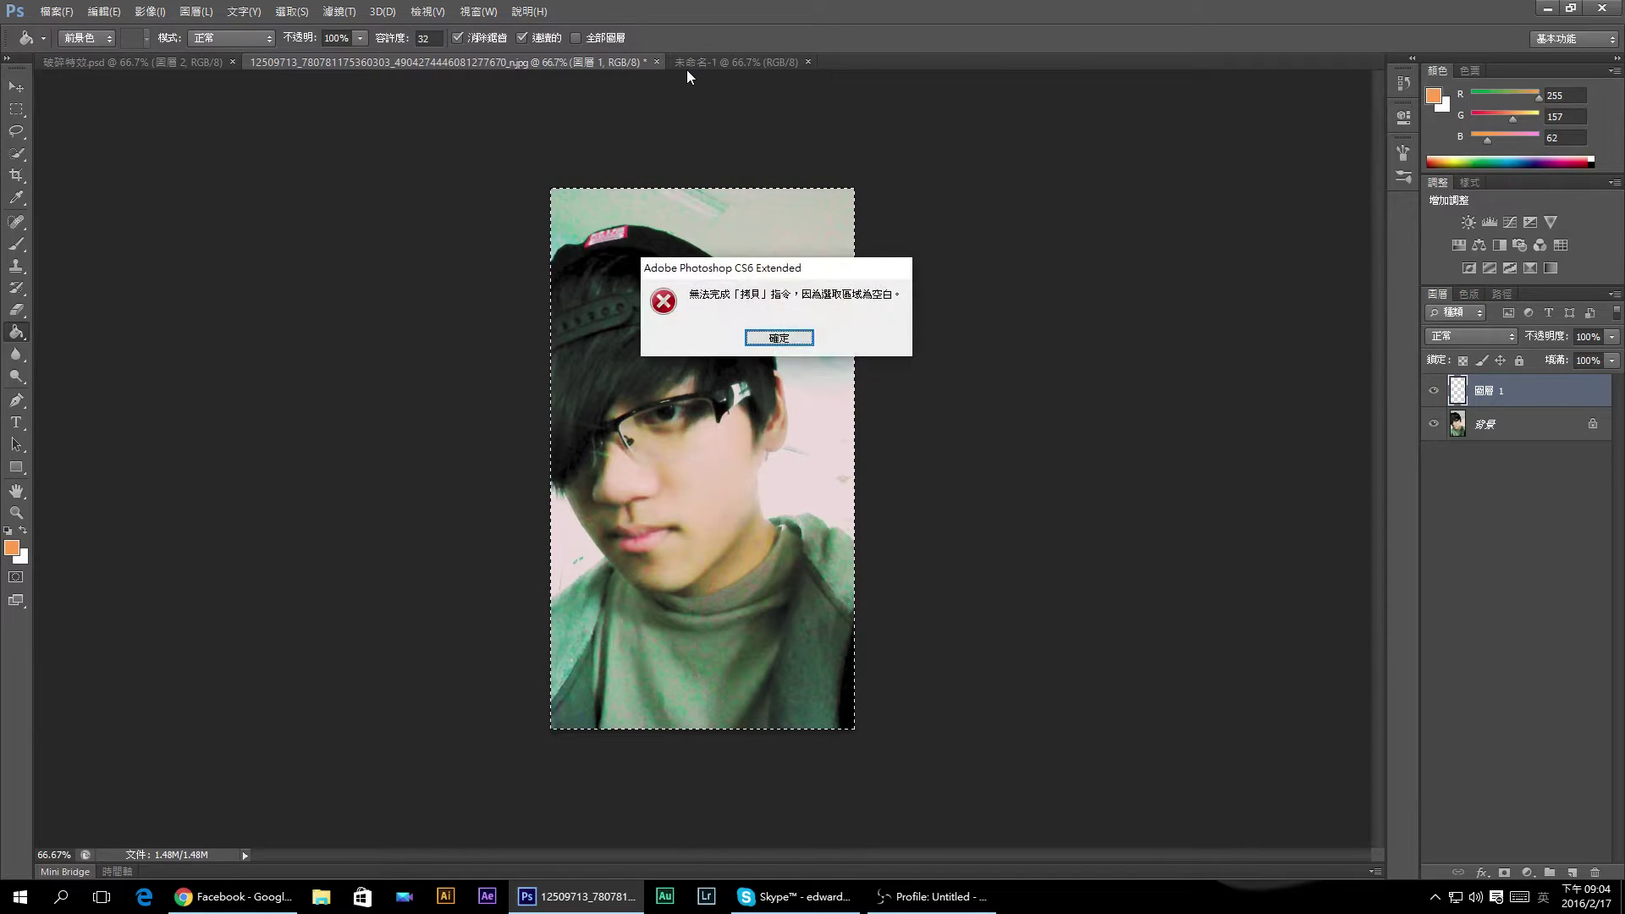
{"action": "left_click", "coordinate": [767, 337]}
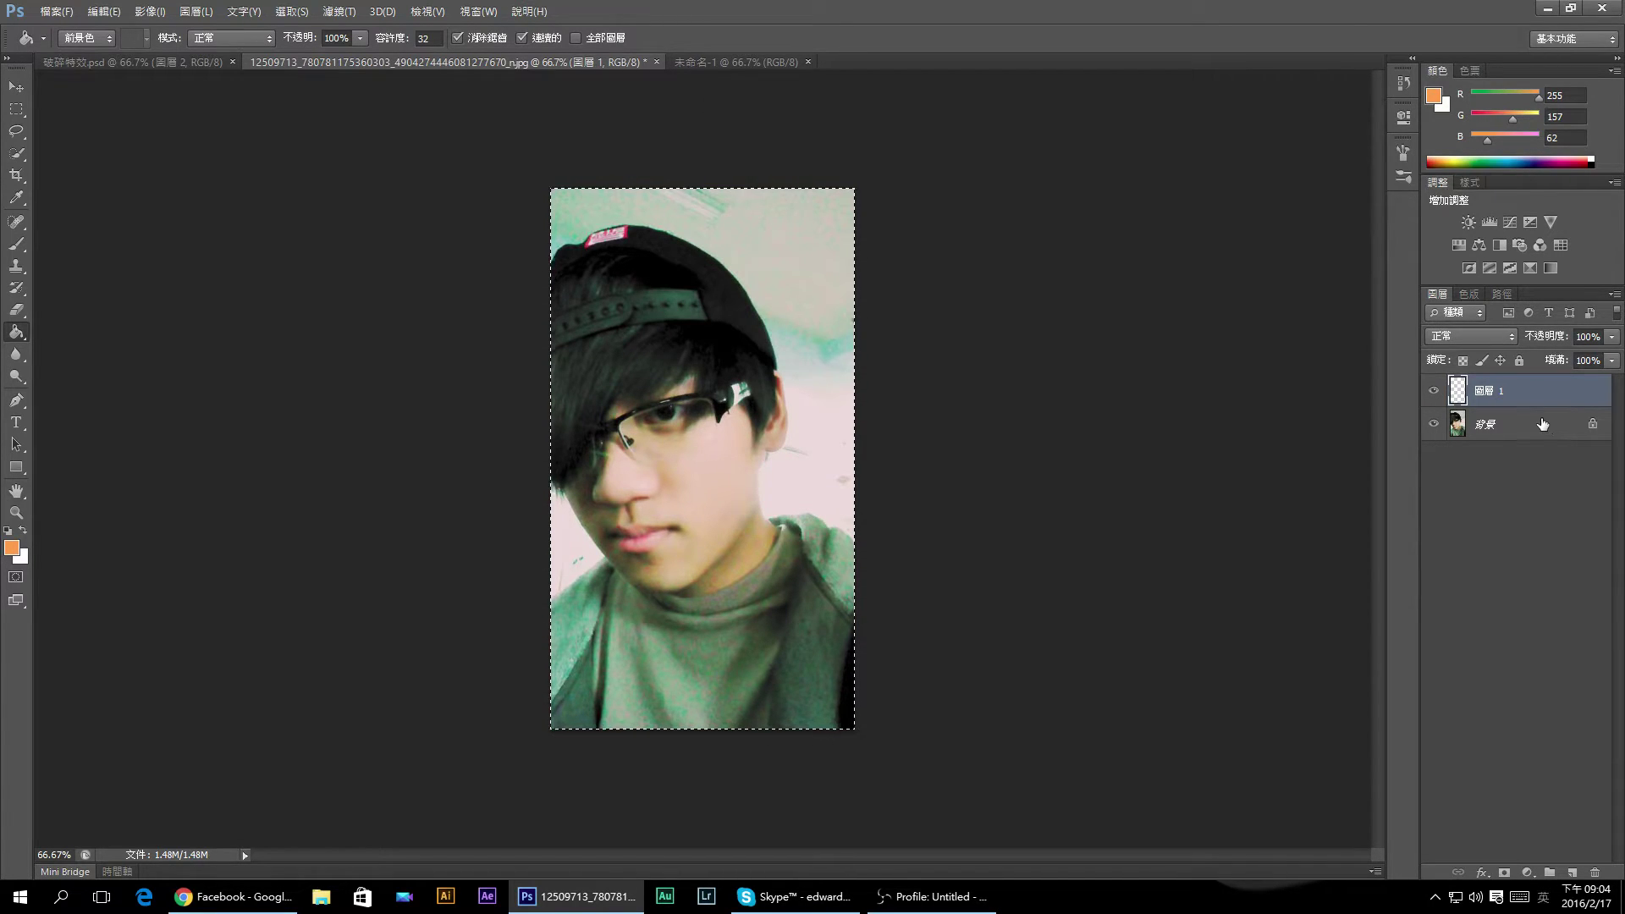
{"action": "left_click", "coordinate": [1536, 427]}
{"action": "left_click_drag", "start_coordinate": [1546, 871], "coordinate": [1572, 873]}
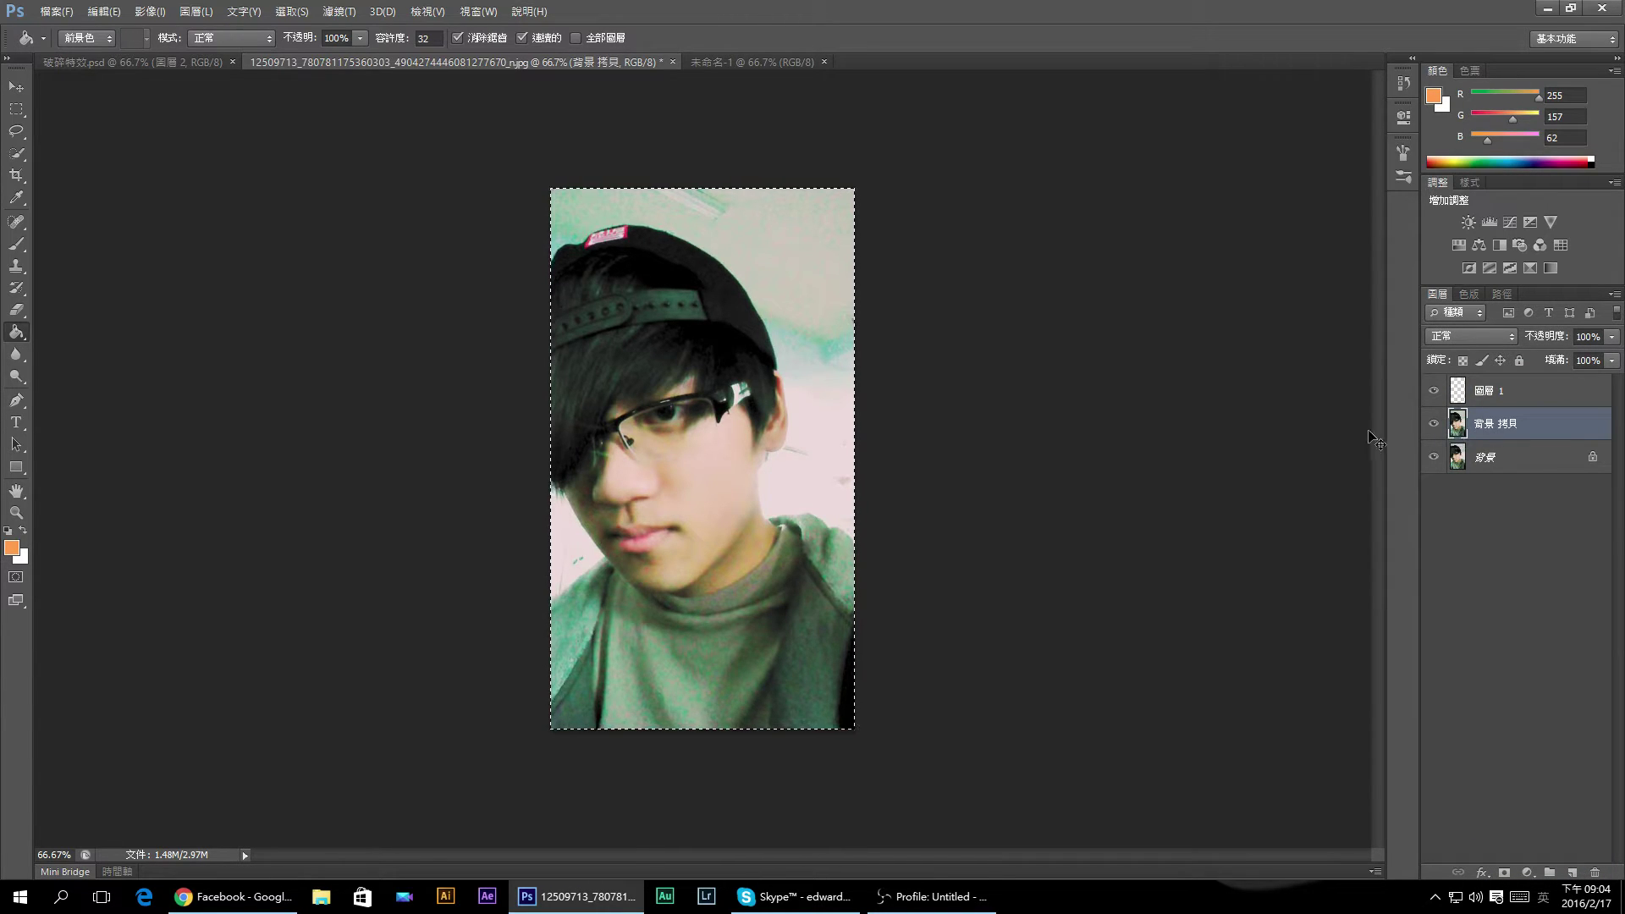
Drag the photo layer into 未命名-1 and move it to the bottom-left edge.
{"action": "left_click", "coordinate": [703, 63]}
{"action": "left_click_drag", "start_coordinate": [716, 91], "coordinate": [782, 383]}
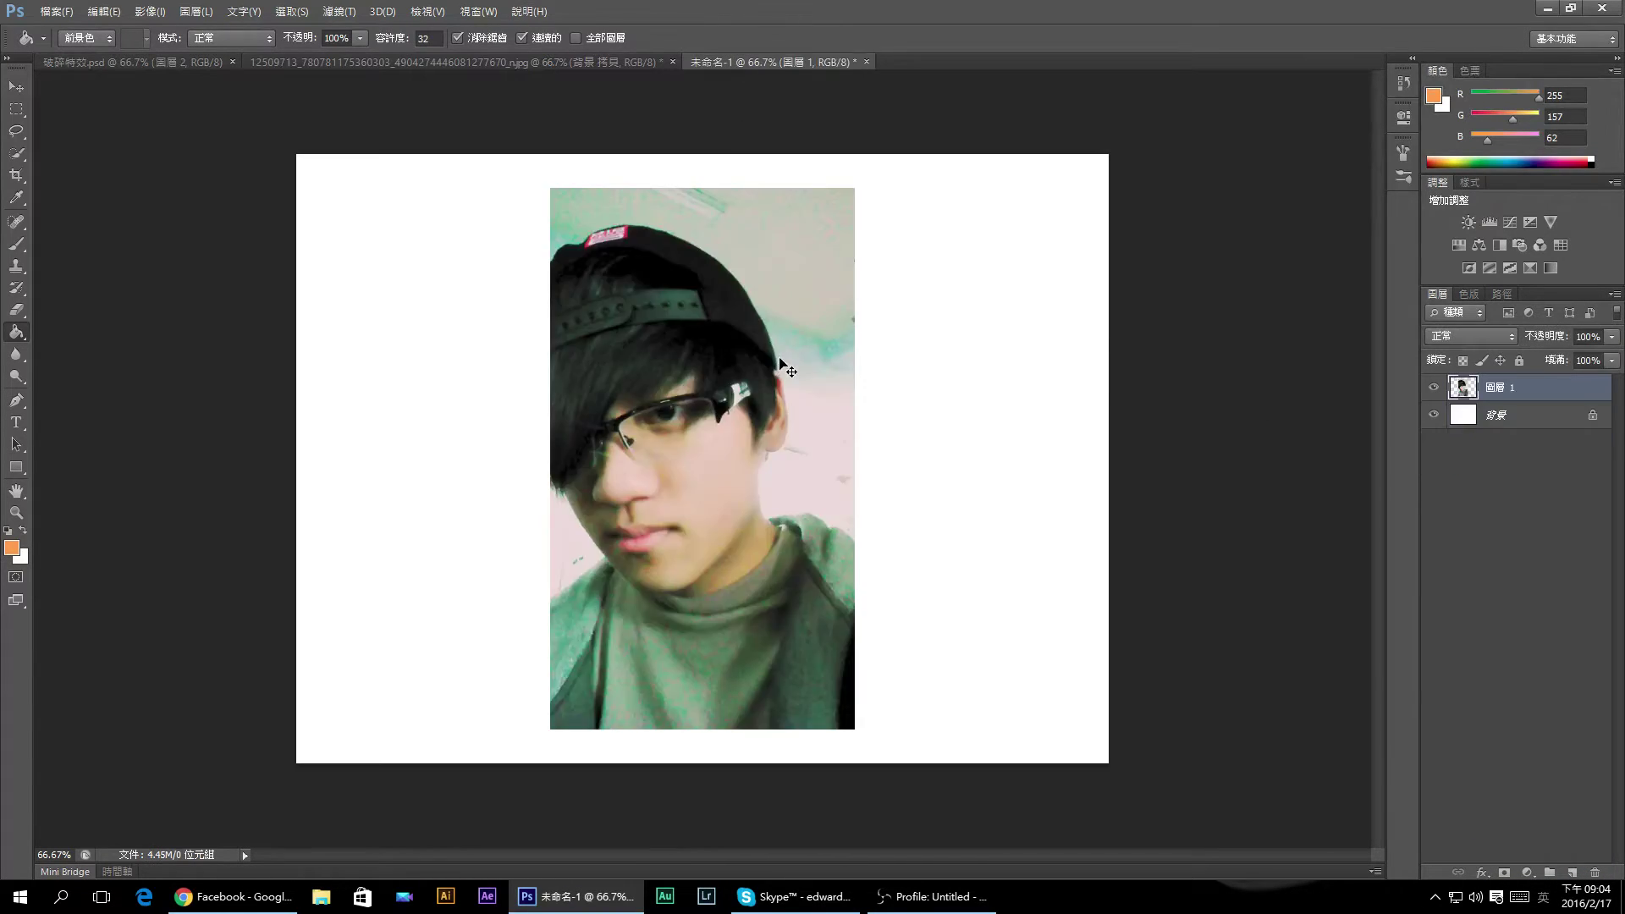
{"action": "left_click", "coordinate": [15, 86]}
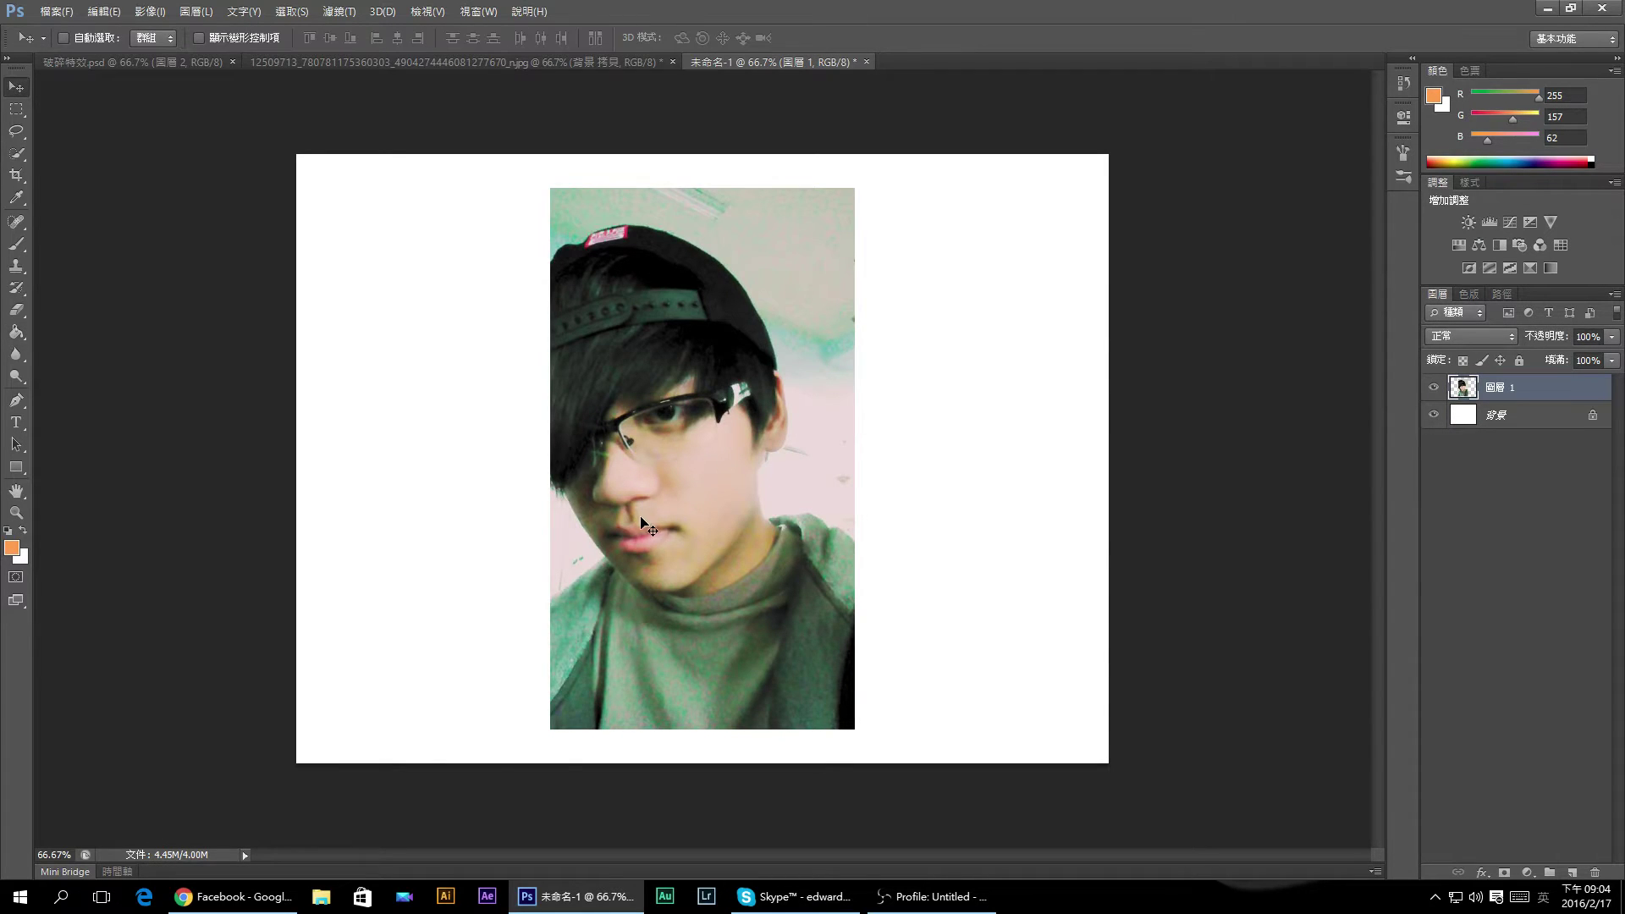
{"action": "left_click_drag", "start_coordinate": [642, 518], "coordinate": [388, 549]}
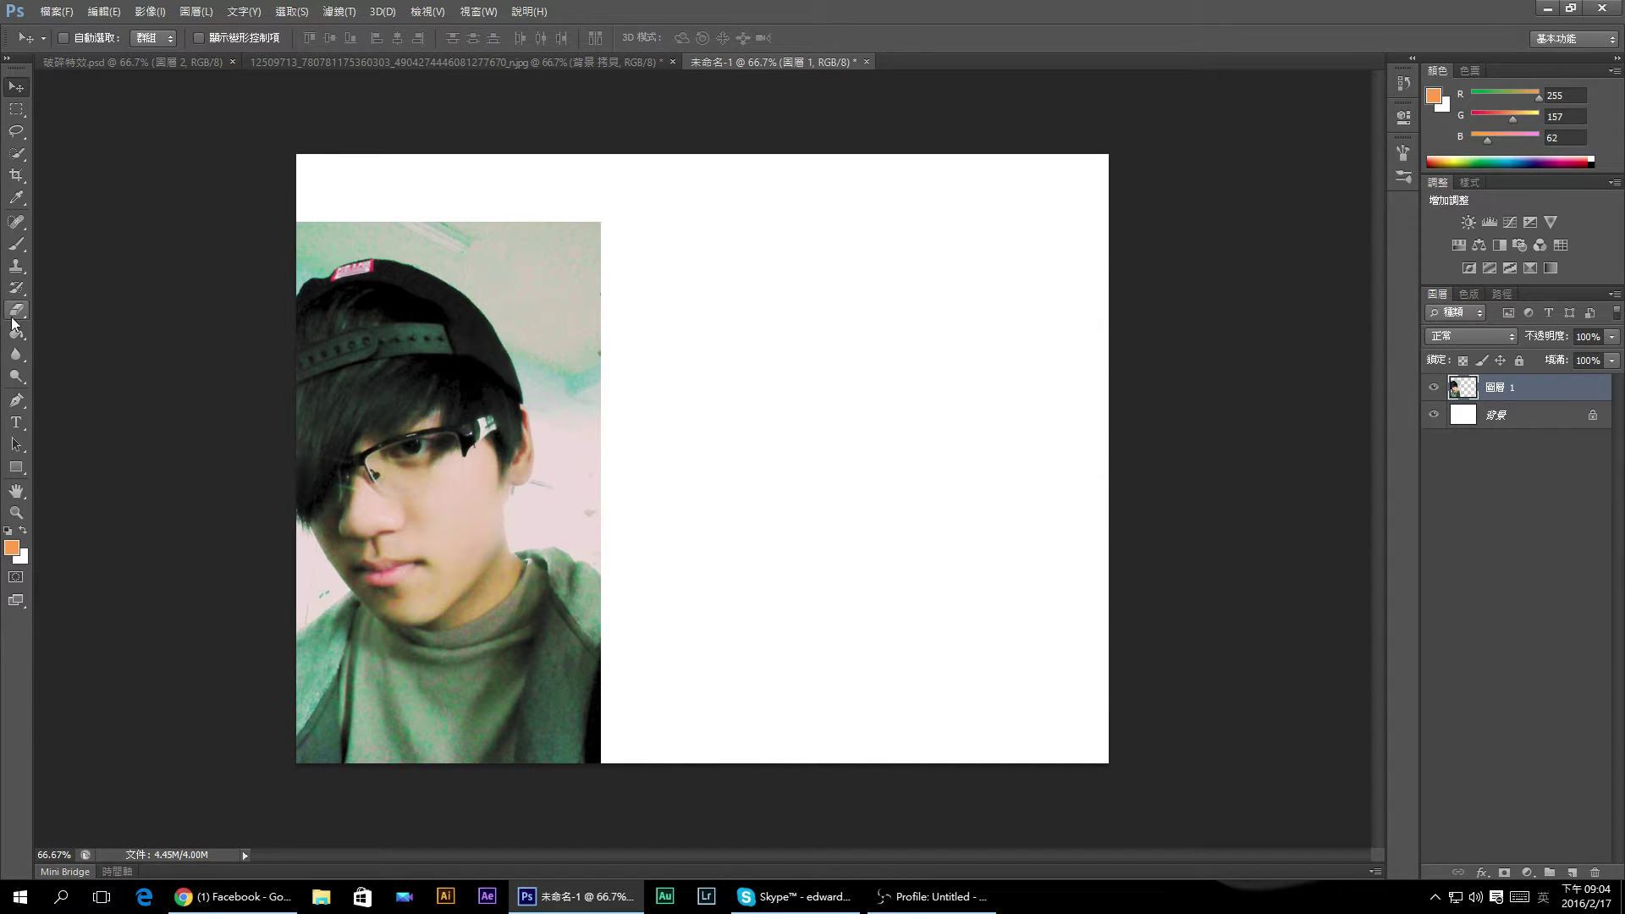
Quick Select the person, adding the ear and removing stray background near the chin.
{"action": "left_click", "coordinate": [17, 156]}
{"action": "left_click", "coordinate": [76, 159]}
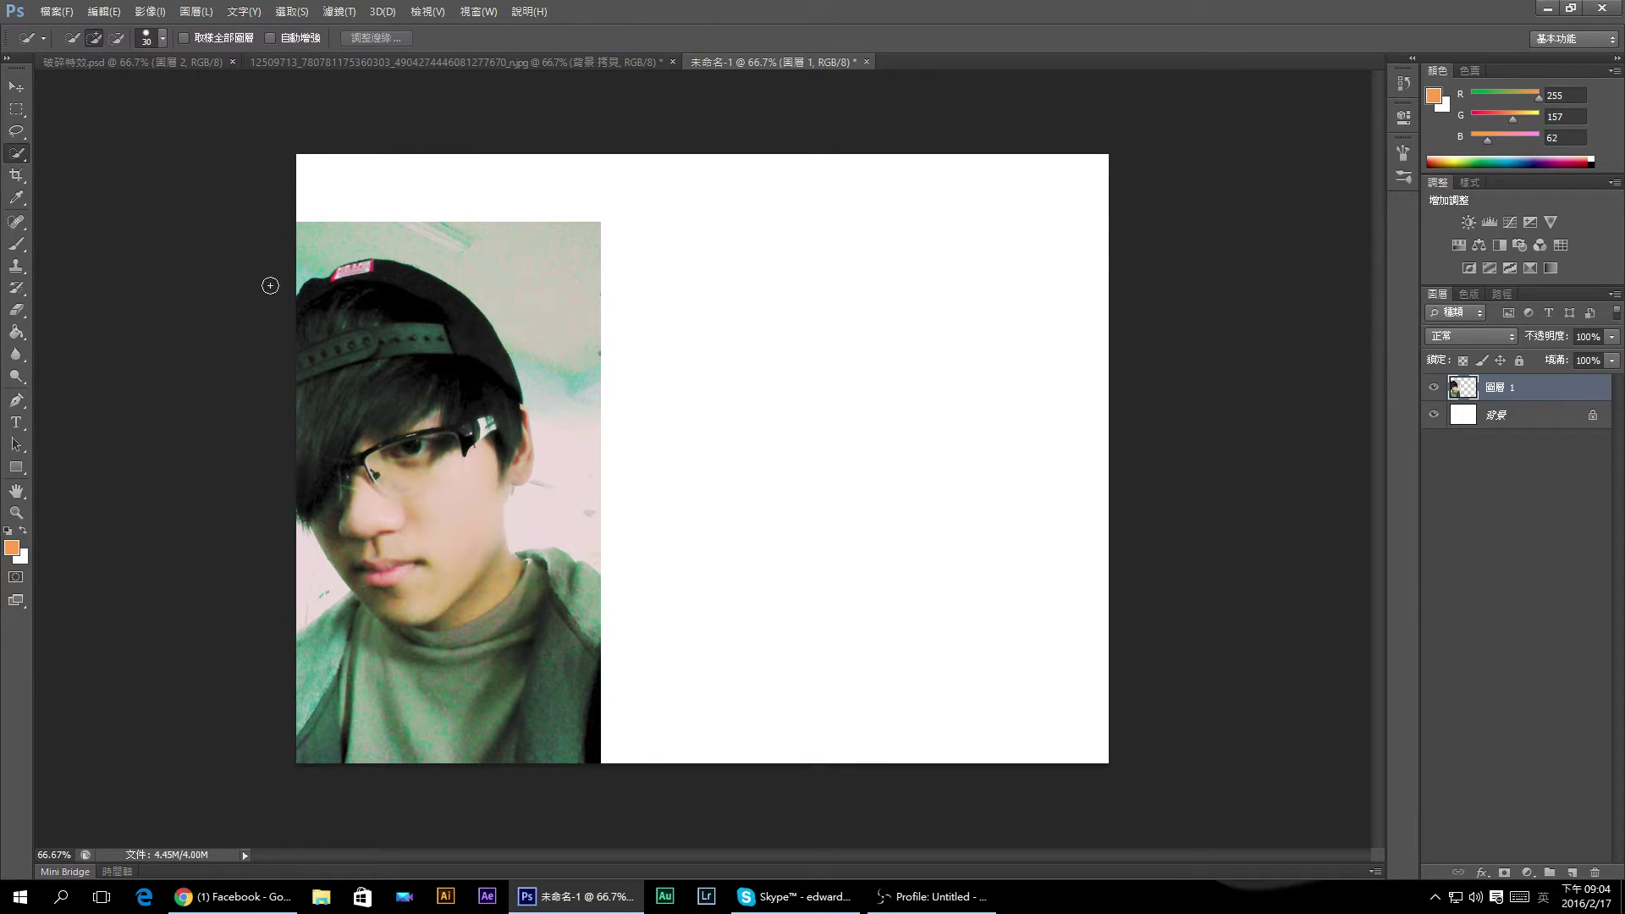
{"action": "left_click_drag", "start_coordinate": [445, 720], "coordinate": [352, 271]}
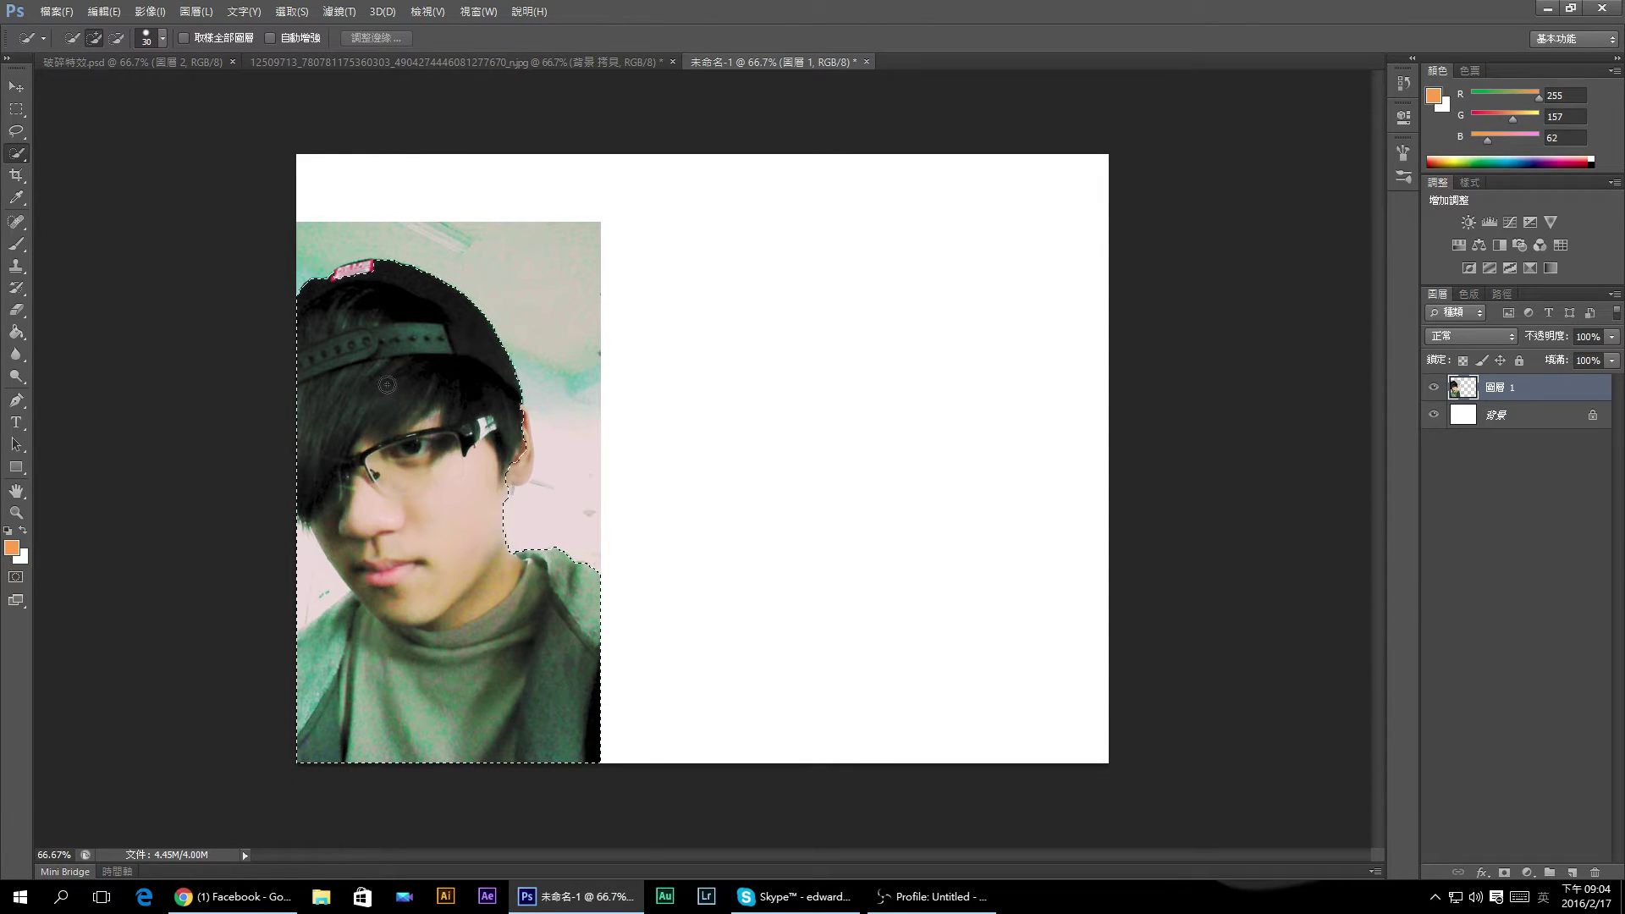
{"action": "left_click_drag", "start_coordinate": [506, 487], "coordinate": [519, 413]}
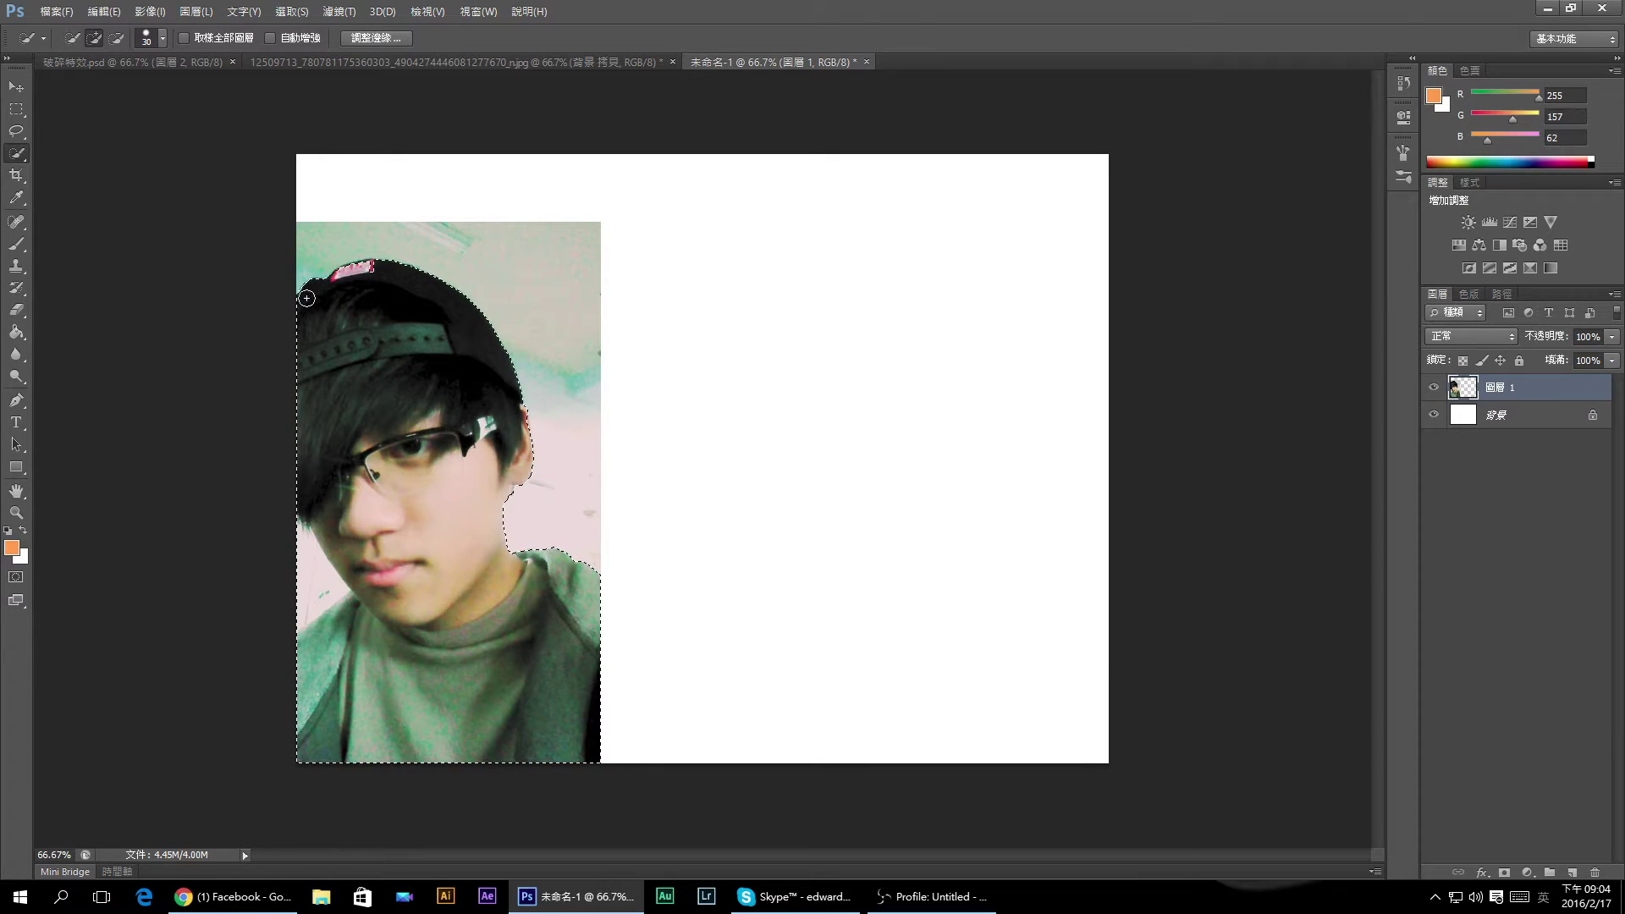
{"action": "left_click", "coordinate": [117, 37]}
{"action": "left_click_drag", "start_coordinate": [353, 624], "coordinate": [347, 590]}
Invert the selection, delete the background, deselect, and duplicate Layer 1 into Layer 1 copy.
{"action": "right_click", "coordinate": [375, 502]}
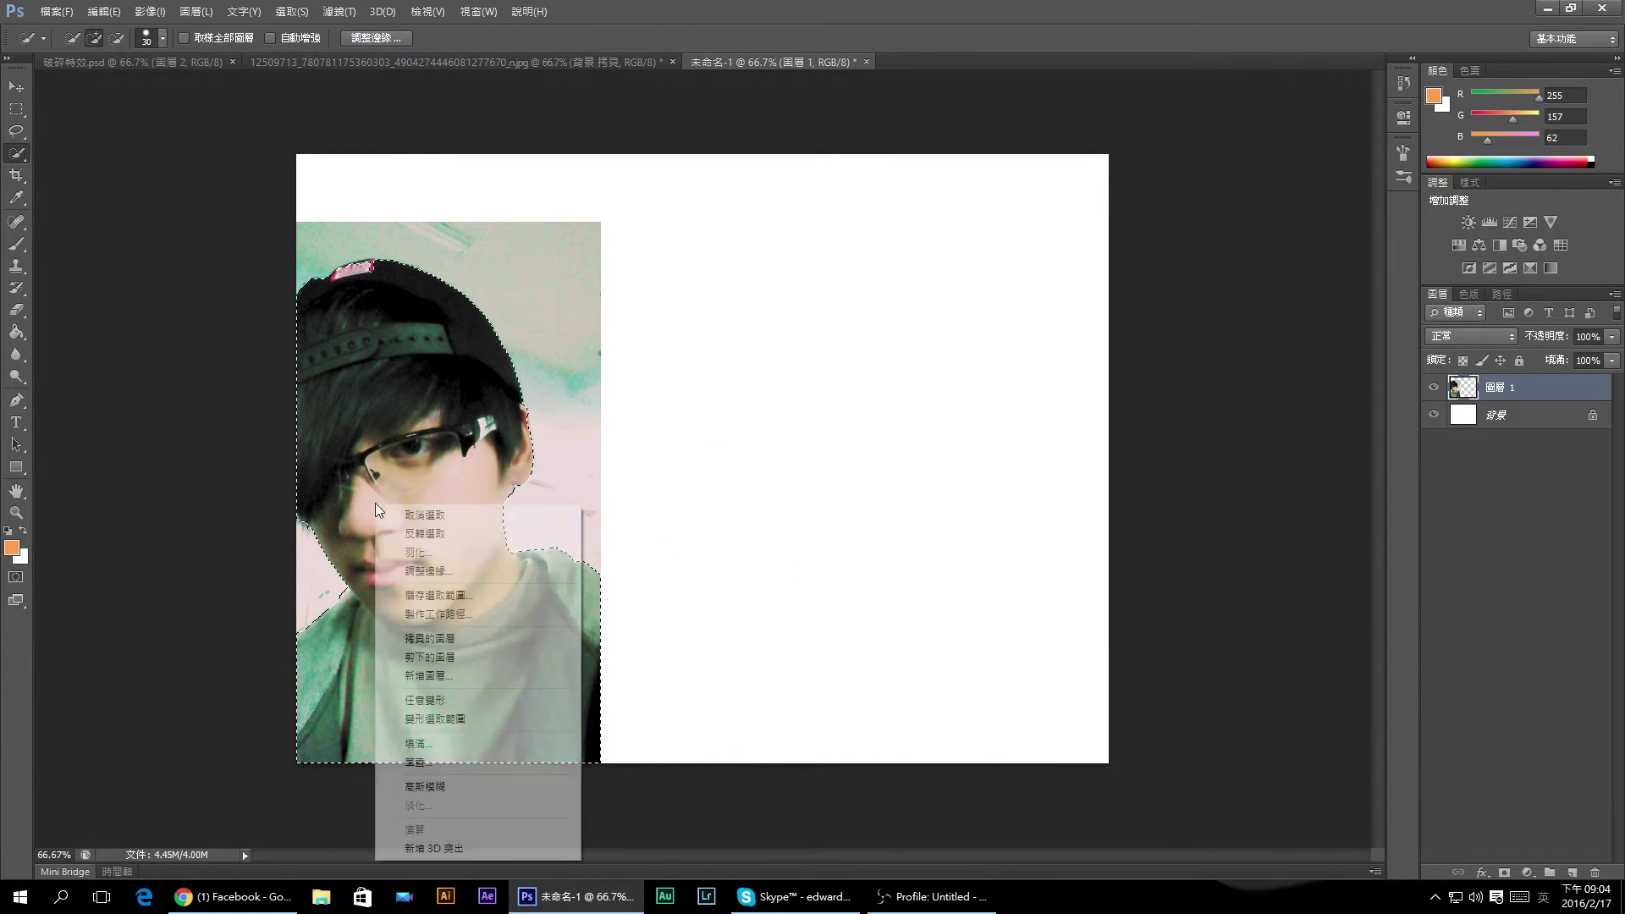
{"action": "left_click", "coordinate": [454, 535]}
{"action": "key", "text": "Delete"}
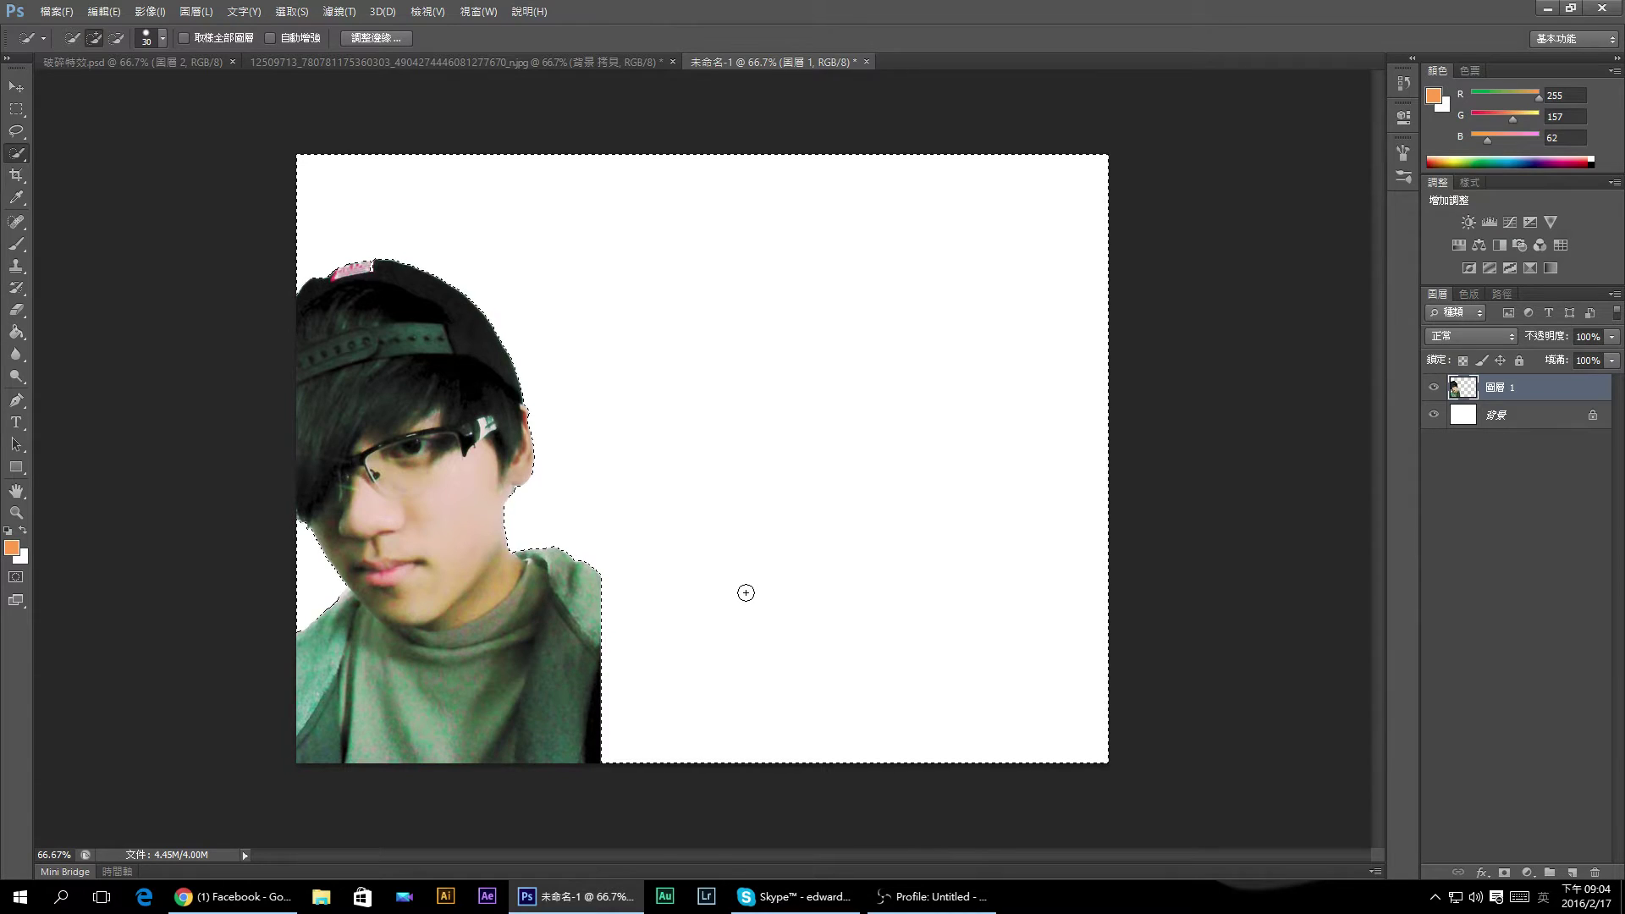
{"action": "key", "text": "ctrl+d"}
{"action": "left_click_drag", "start_coordinate": [1550, 387], "coordinate": [1572, 872]}
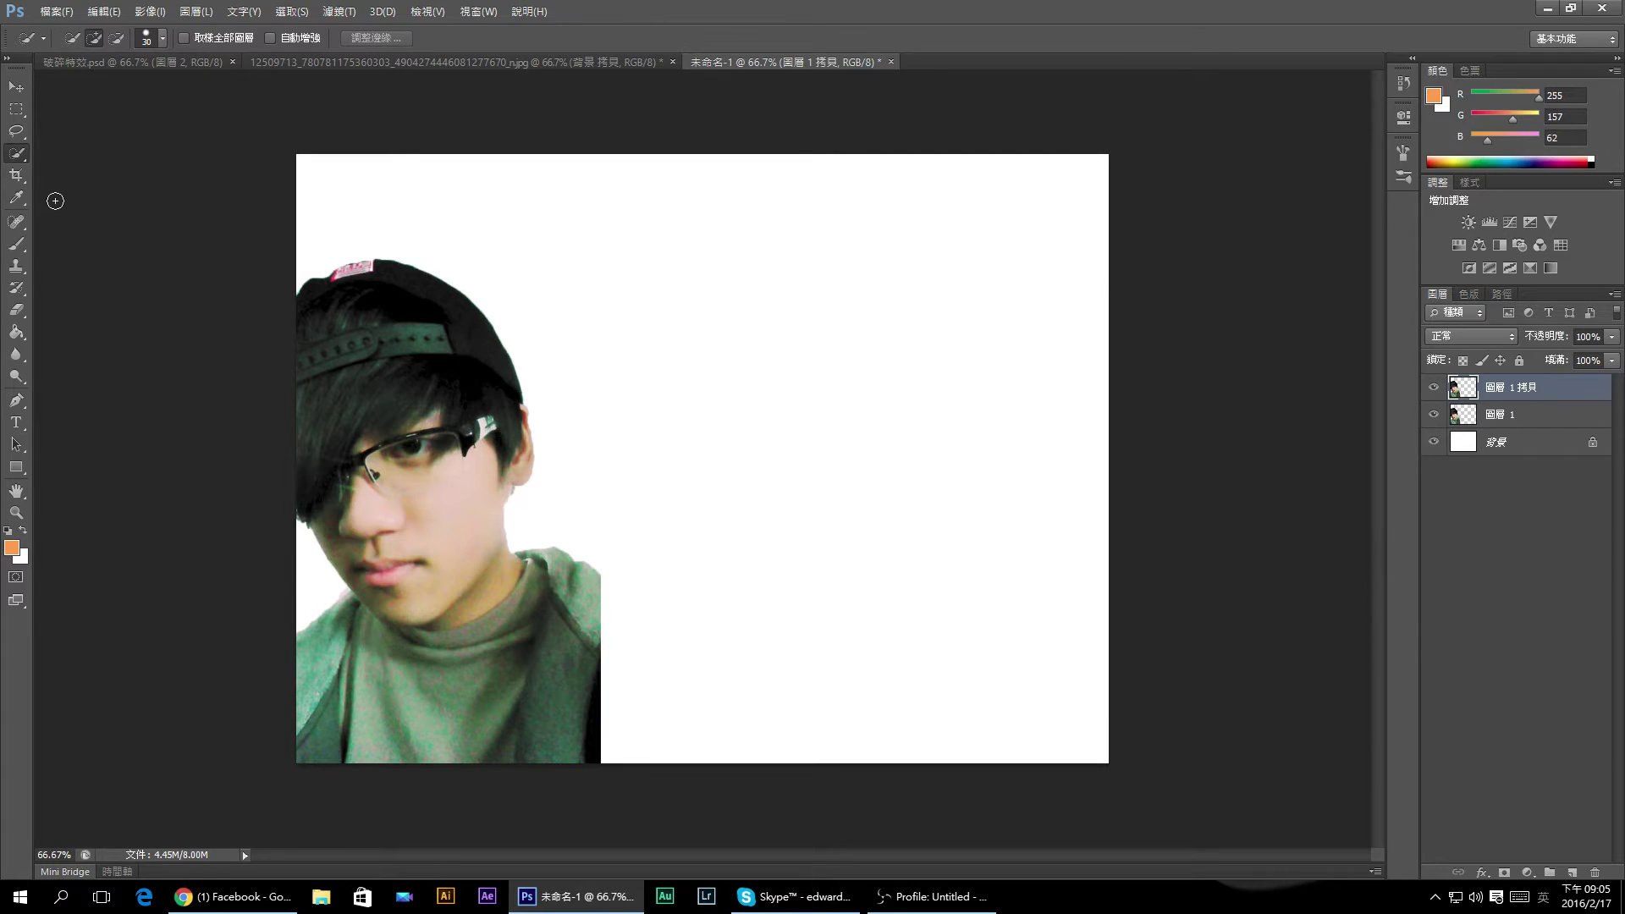
Free Transform Layer 1 copy, scaling it up wider and taller, and commit.
{"action": "key", "text": "ctrl+t"}
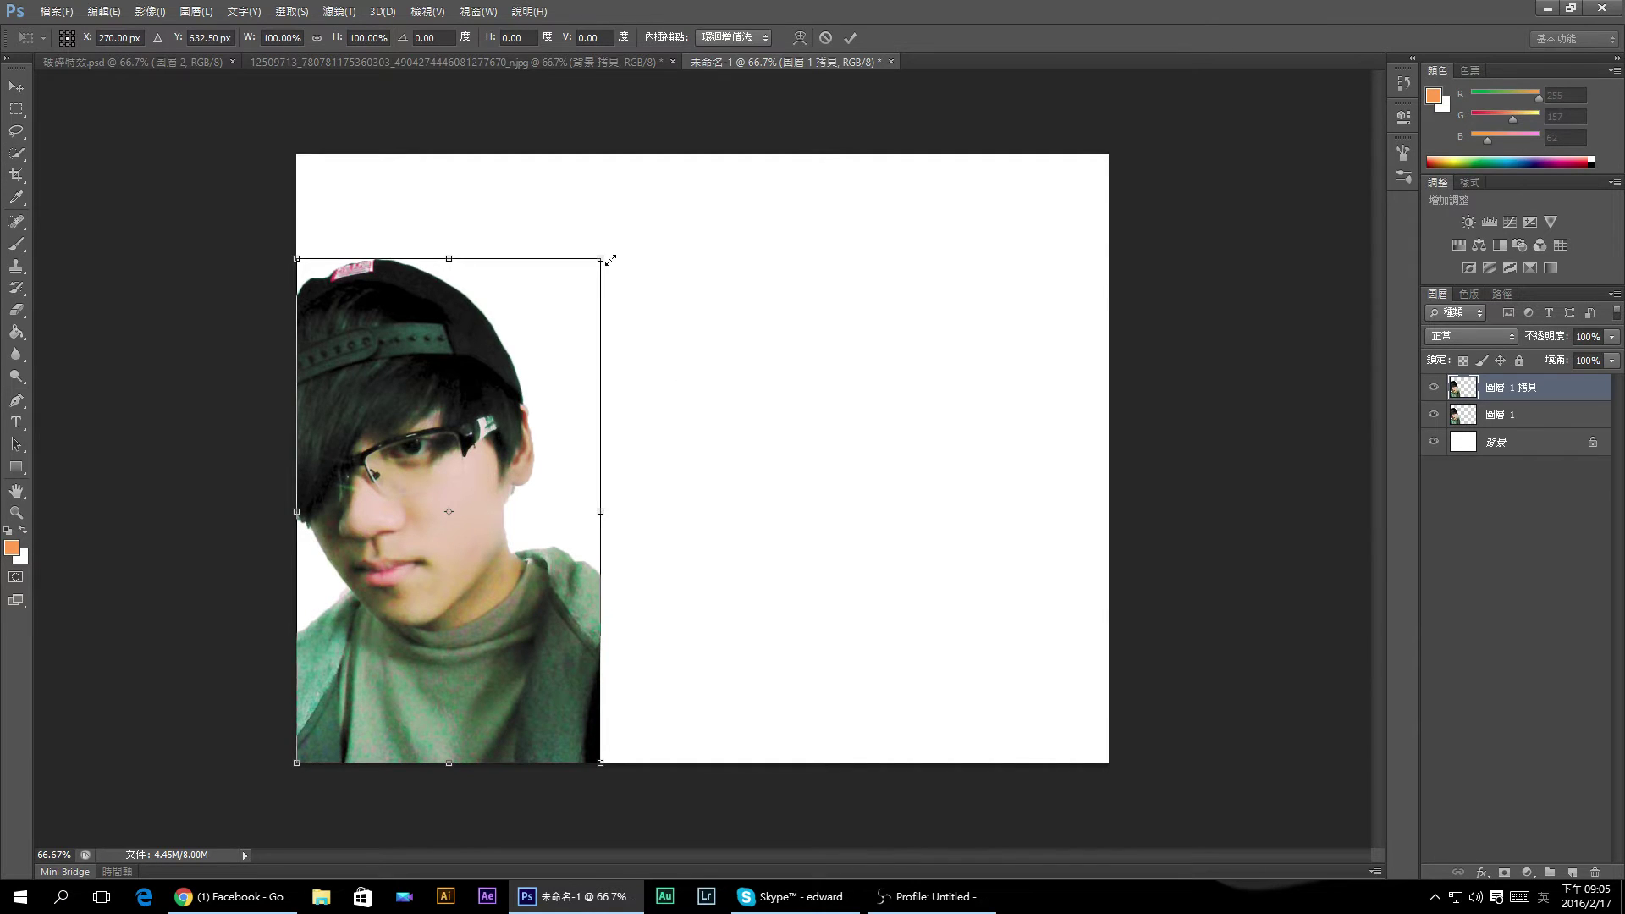
{"action": "mouse_move", "coordinate": [602, 258]}
{"action": "left_mouse_down"}
{"action": "mouse_move", "coordinate": [756, 148]}
{"action": "mouse_move", "coordinate": [821, 154]}
{"action": "left_mouse_up"}
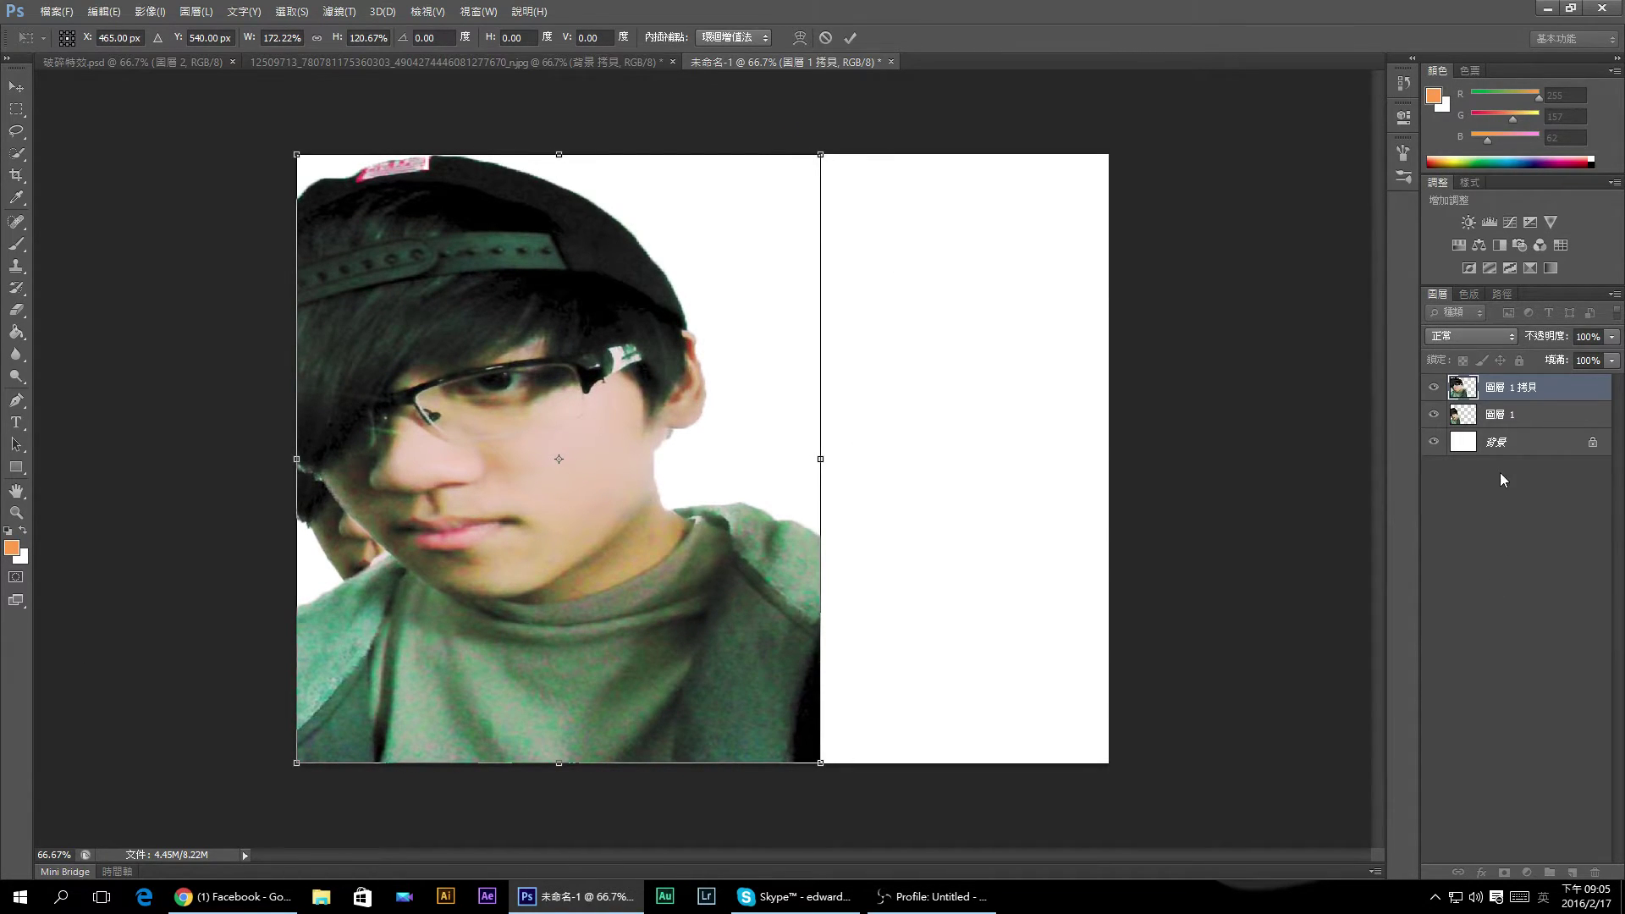
{"action": "key", "text": "Return"}
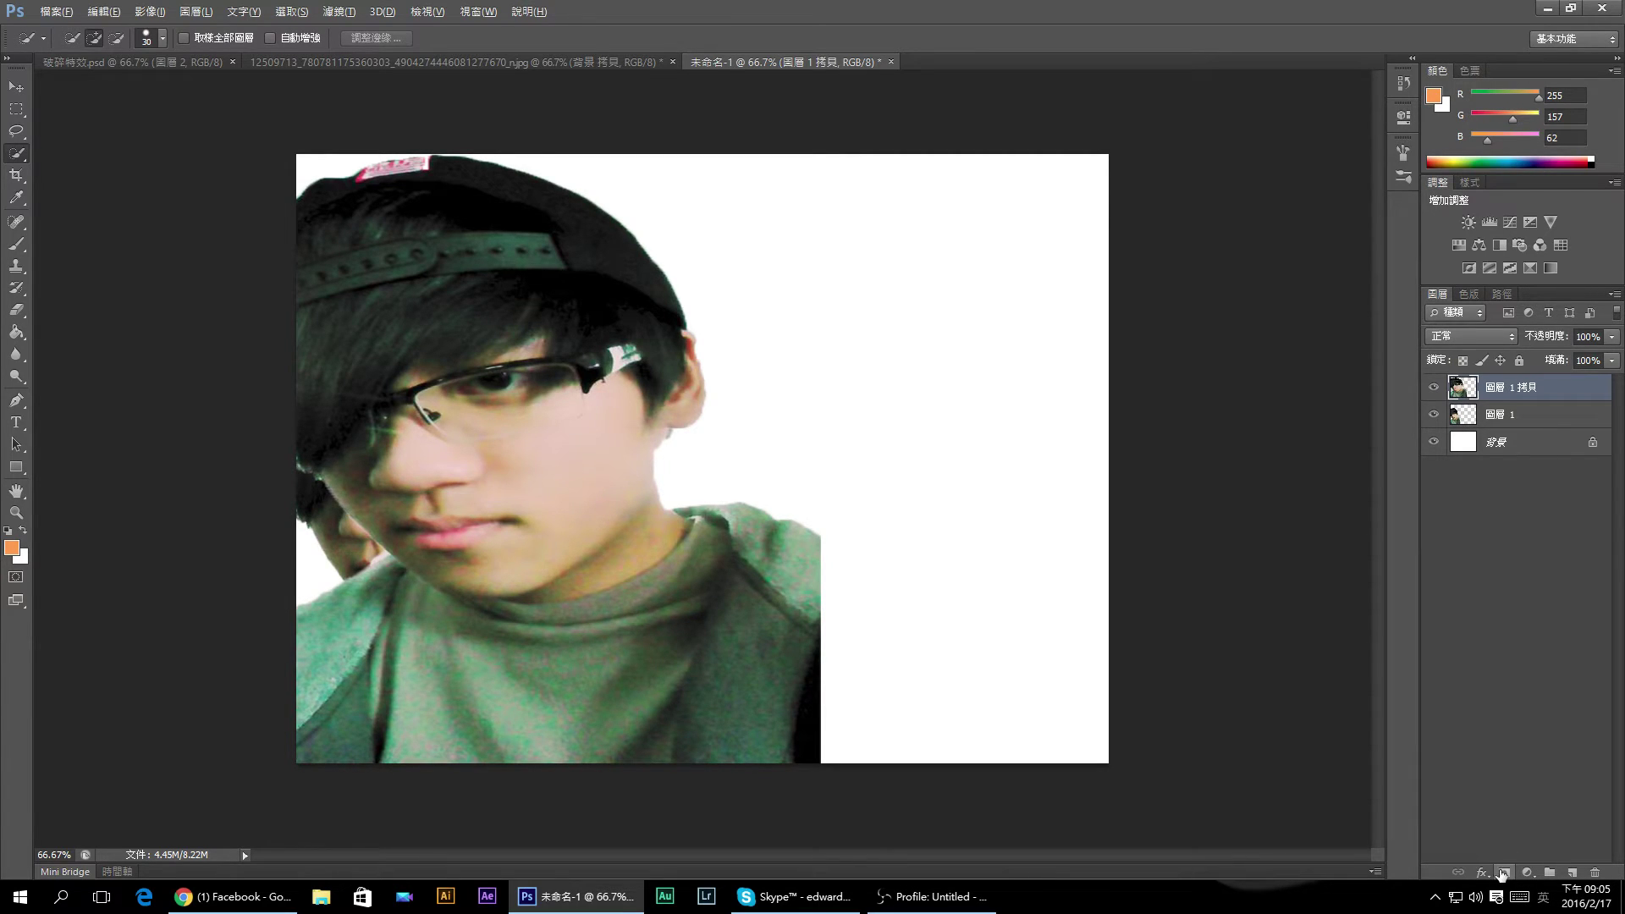
Give Layer 1 copy a black hide-all mask and Layer 1 a white reveal-all mask.
{"action": "left_click", "coordinate": [1503, 874], "text": "alt"}
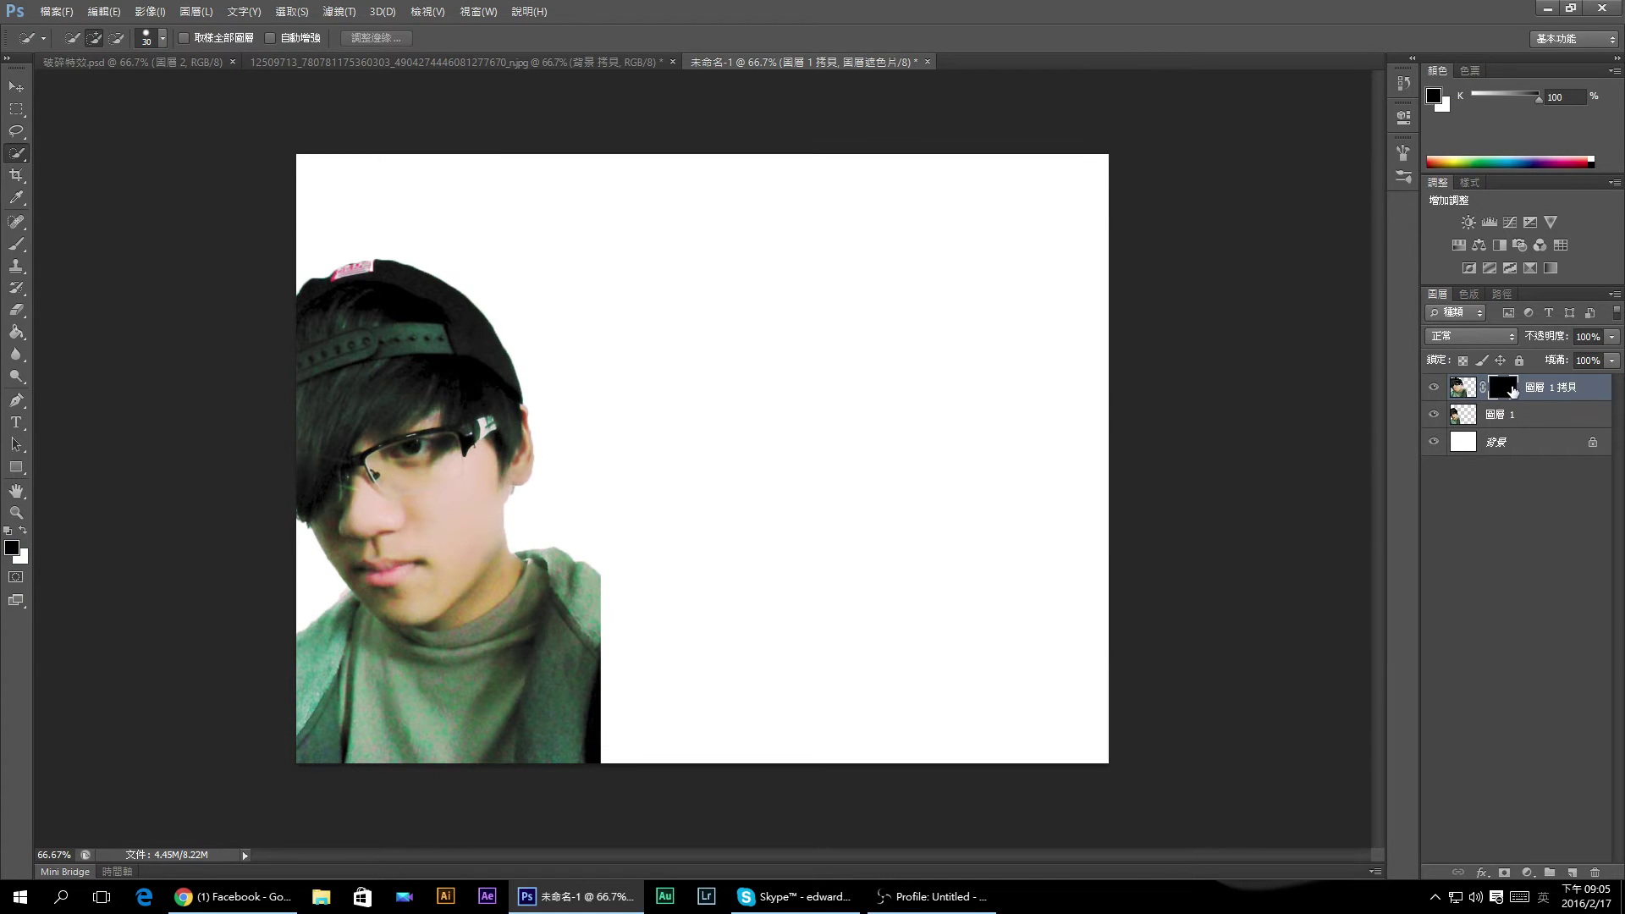
{"action": "left_click", "coordinate": [1514, 420]}
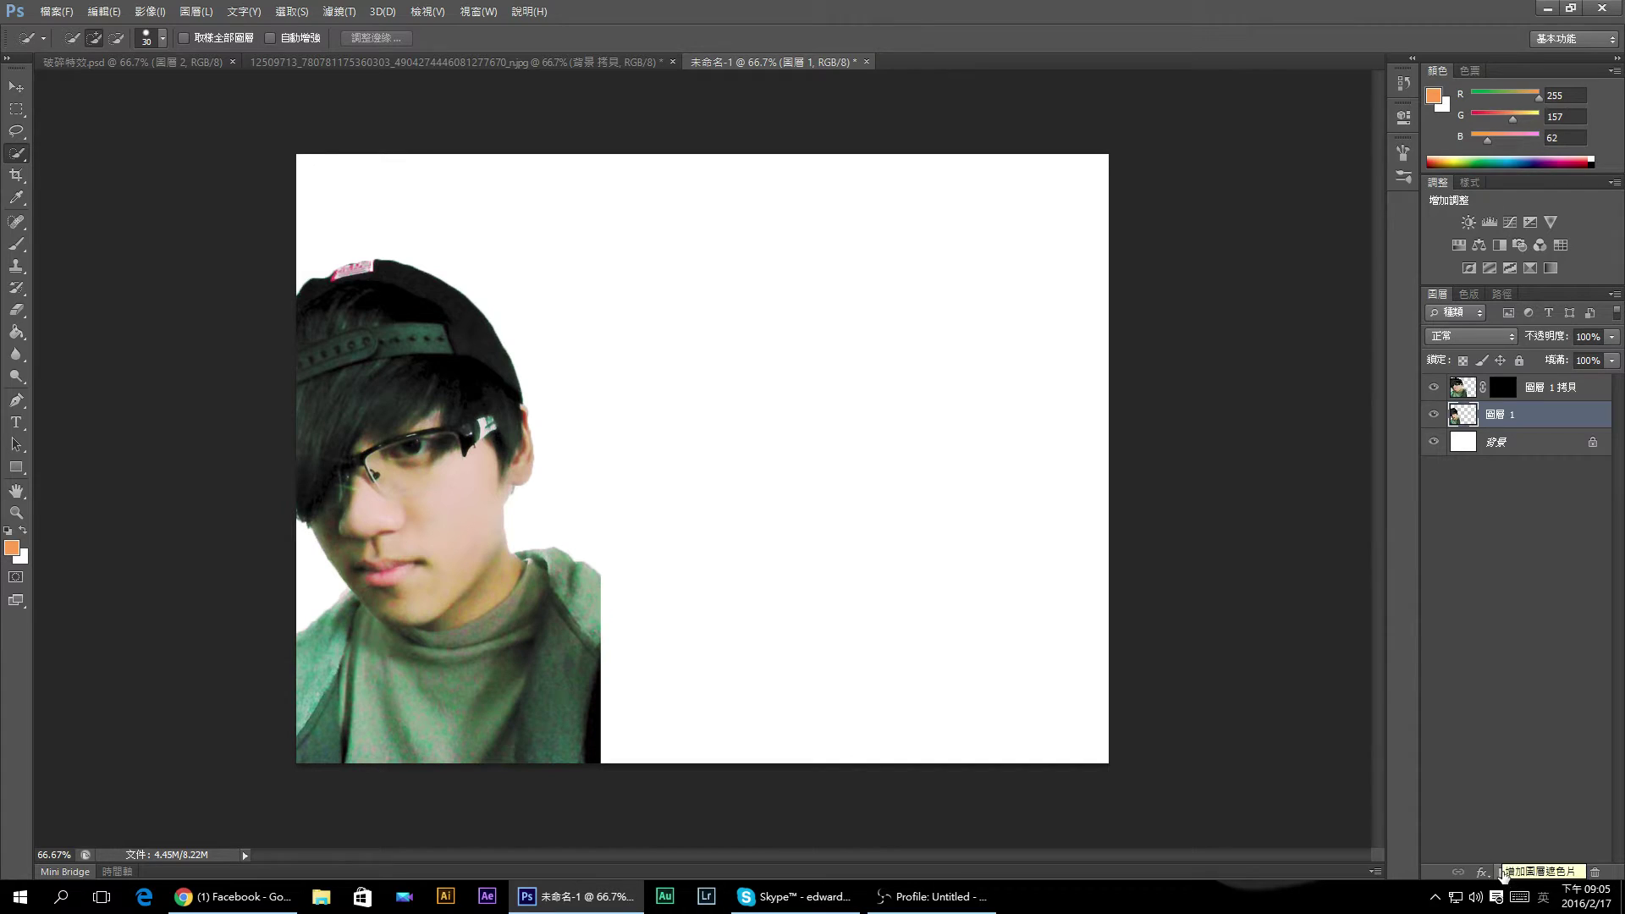
{"action": "left_click", "coordinate": [1504, 874]}
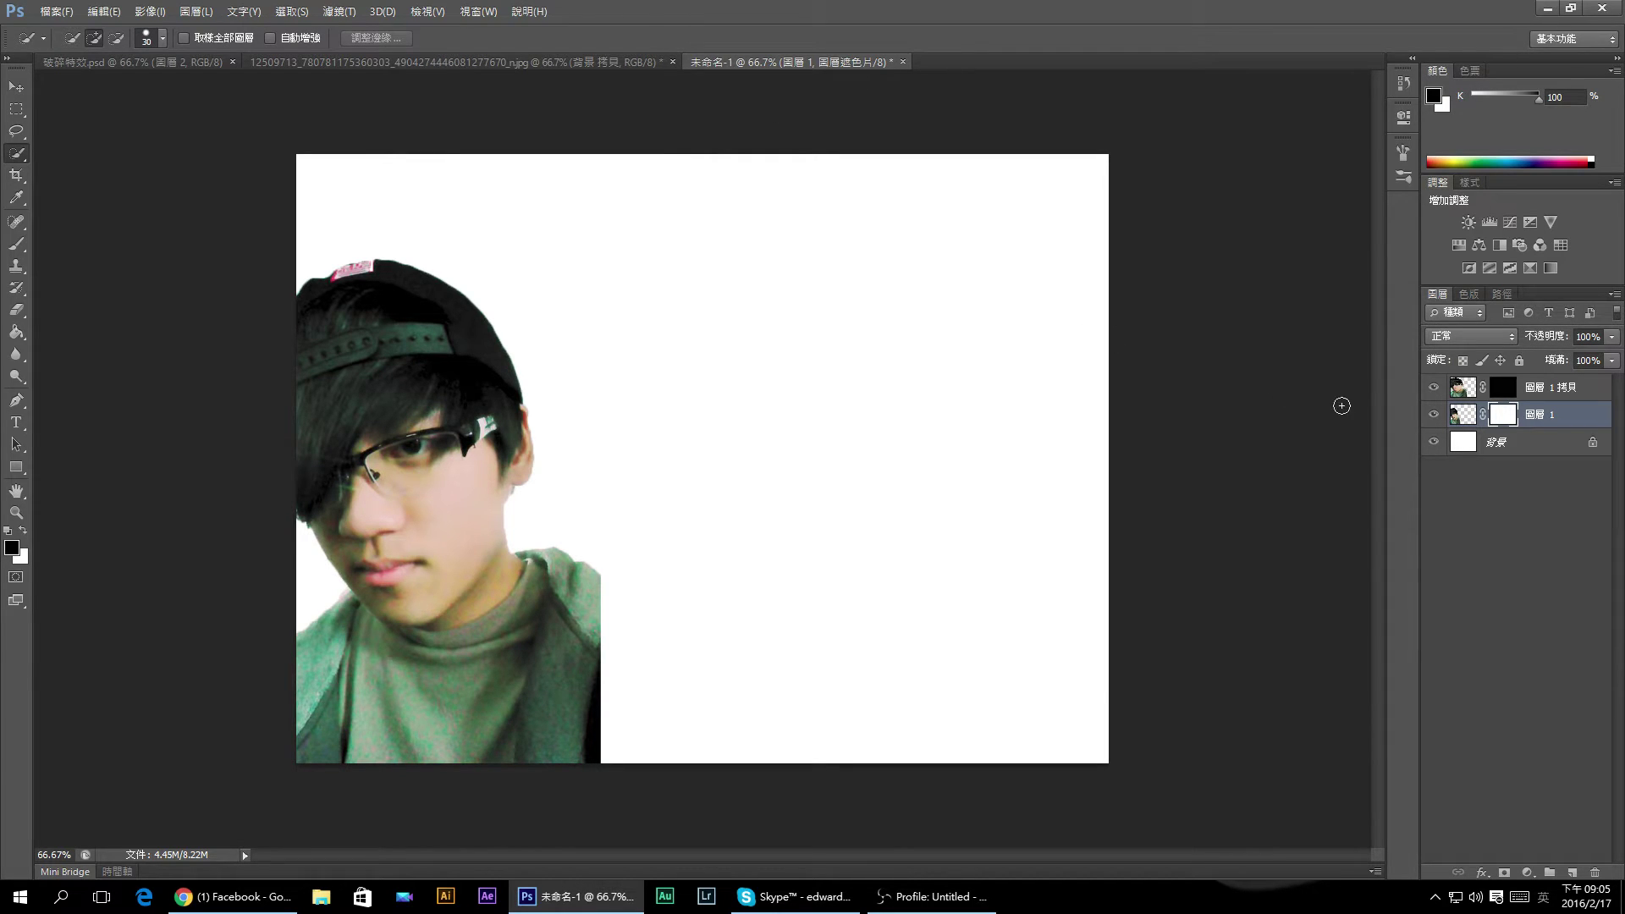
Create a new blank white 540×960 document and browse the Filter menu's Pixelate filters.
{"action": "left_click", "coordinate": [80, 23]}
{"action": "left_click", "coordinate": [76, 28]}
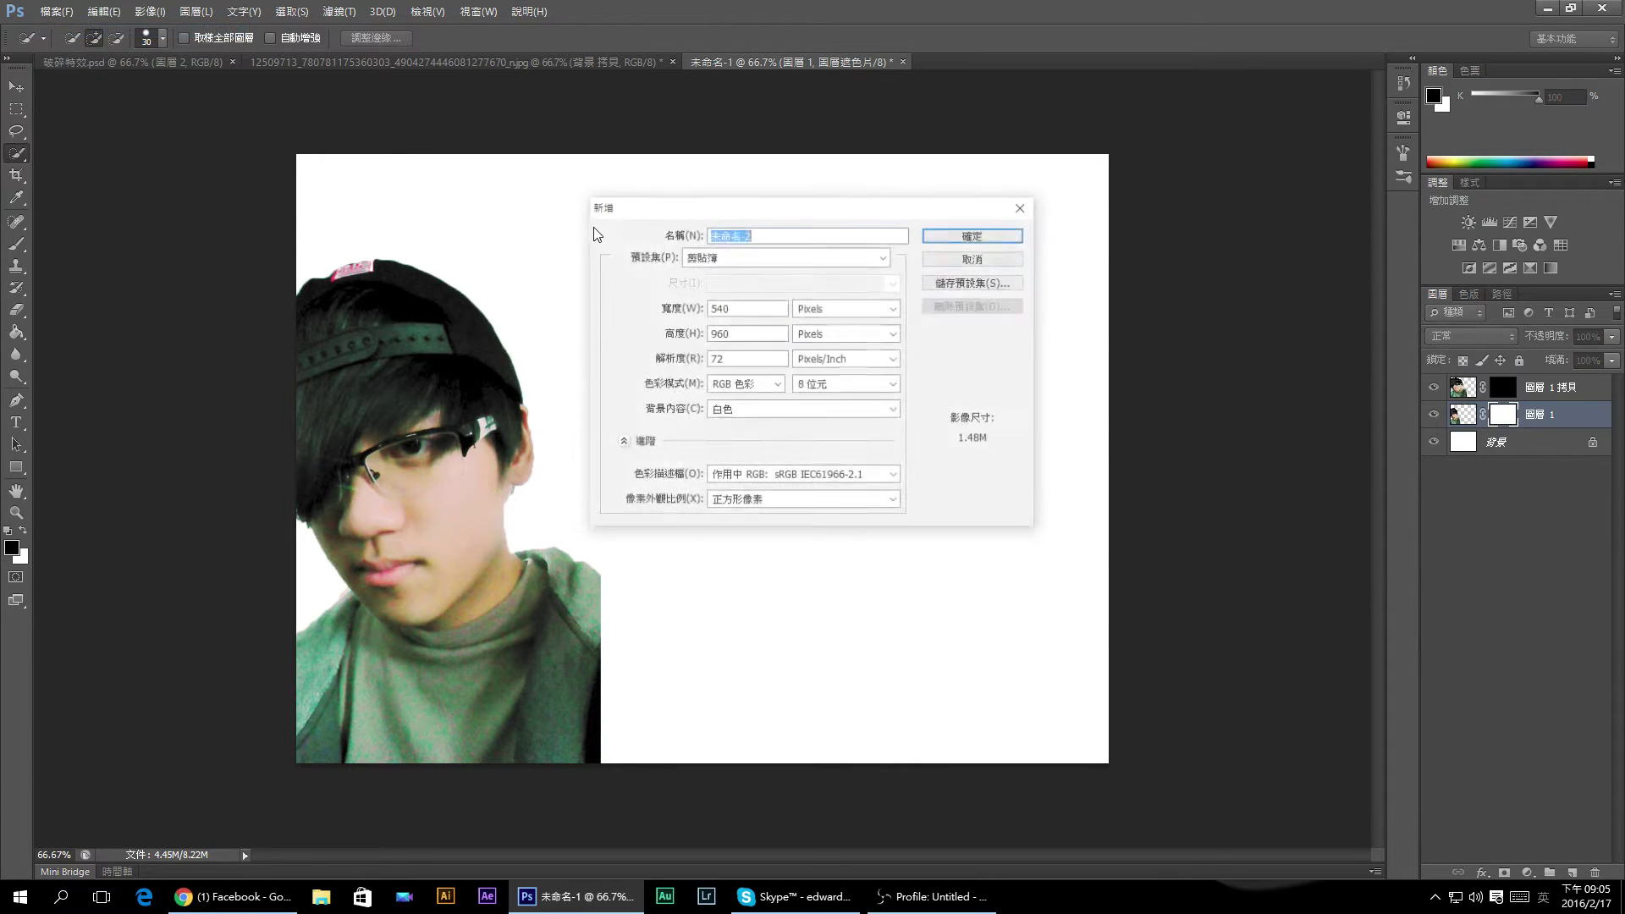
{"action": "left_click", "coordinate": [974, 234]}
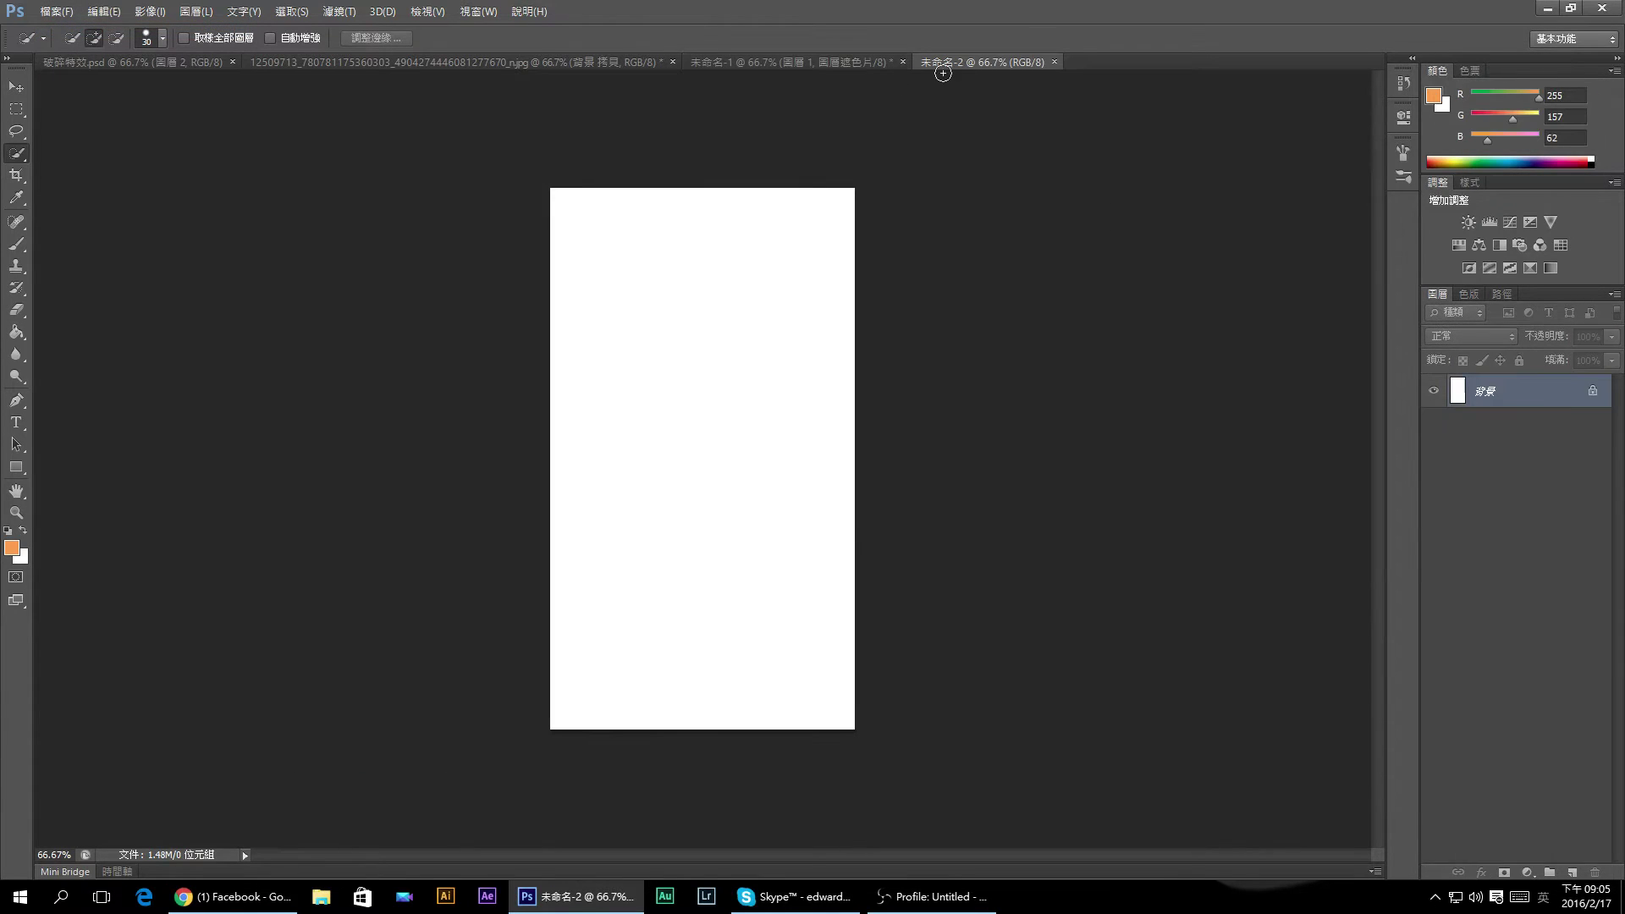
{"action": "left_click", "coordinate": [338, 11]}
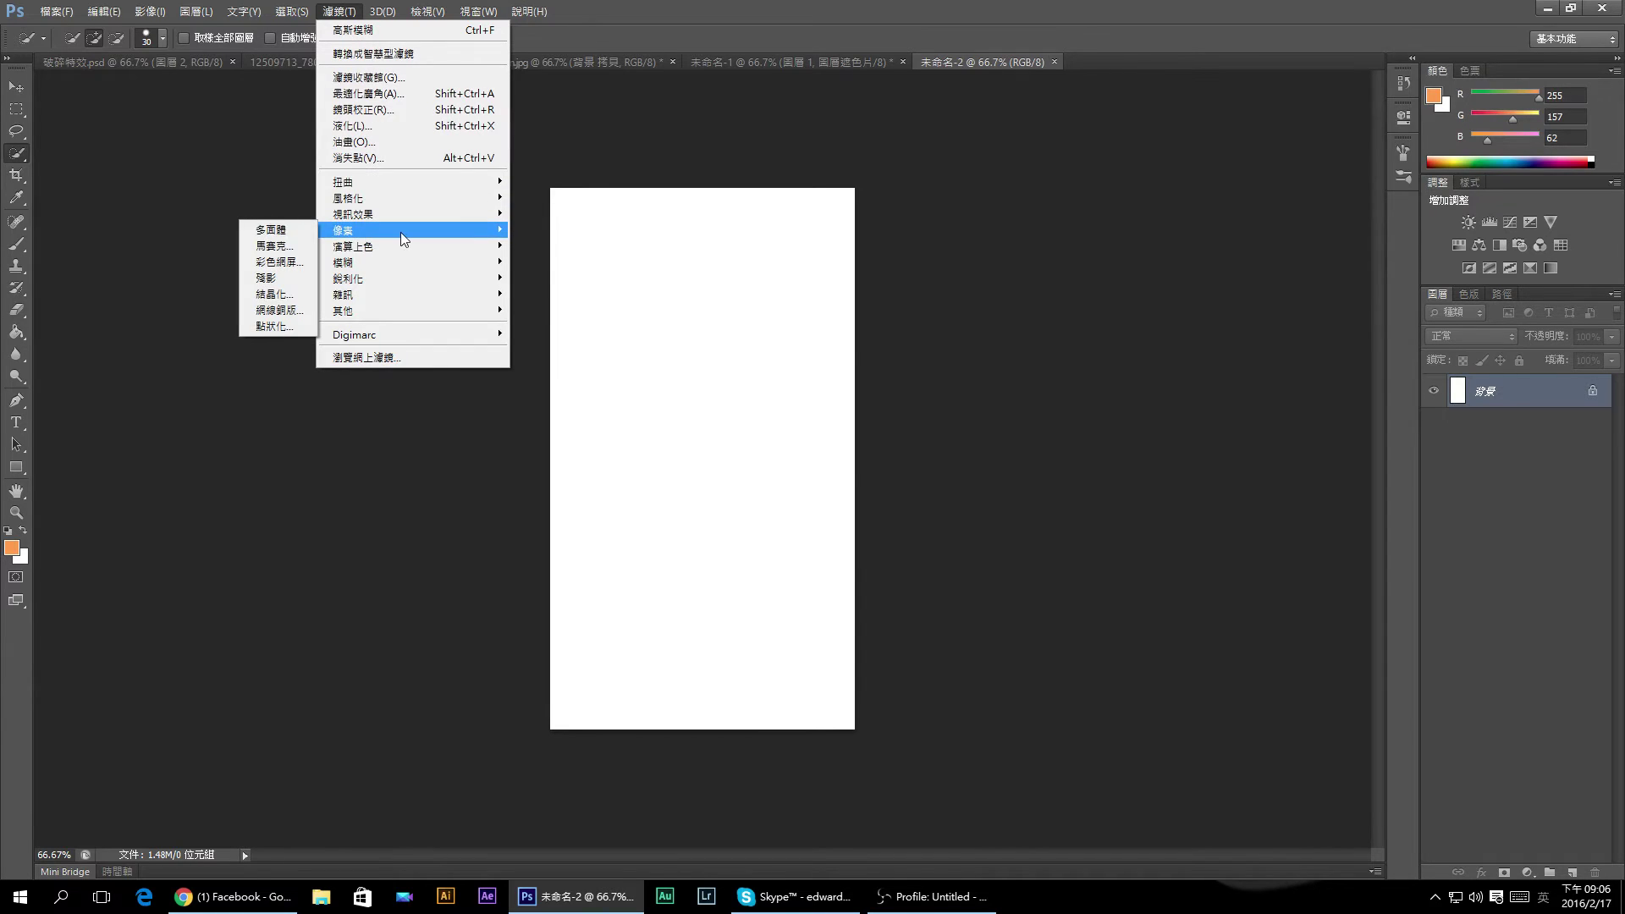
Apply Mezzotint with the extra-coarse dots type to the white canvas.
{"action": "mouse_move", "coordinate": [381, 230]}
{"action": "left_click", "coordinate": [272, 311]}
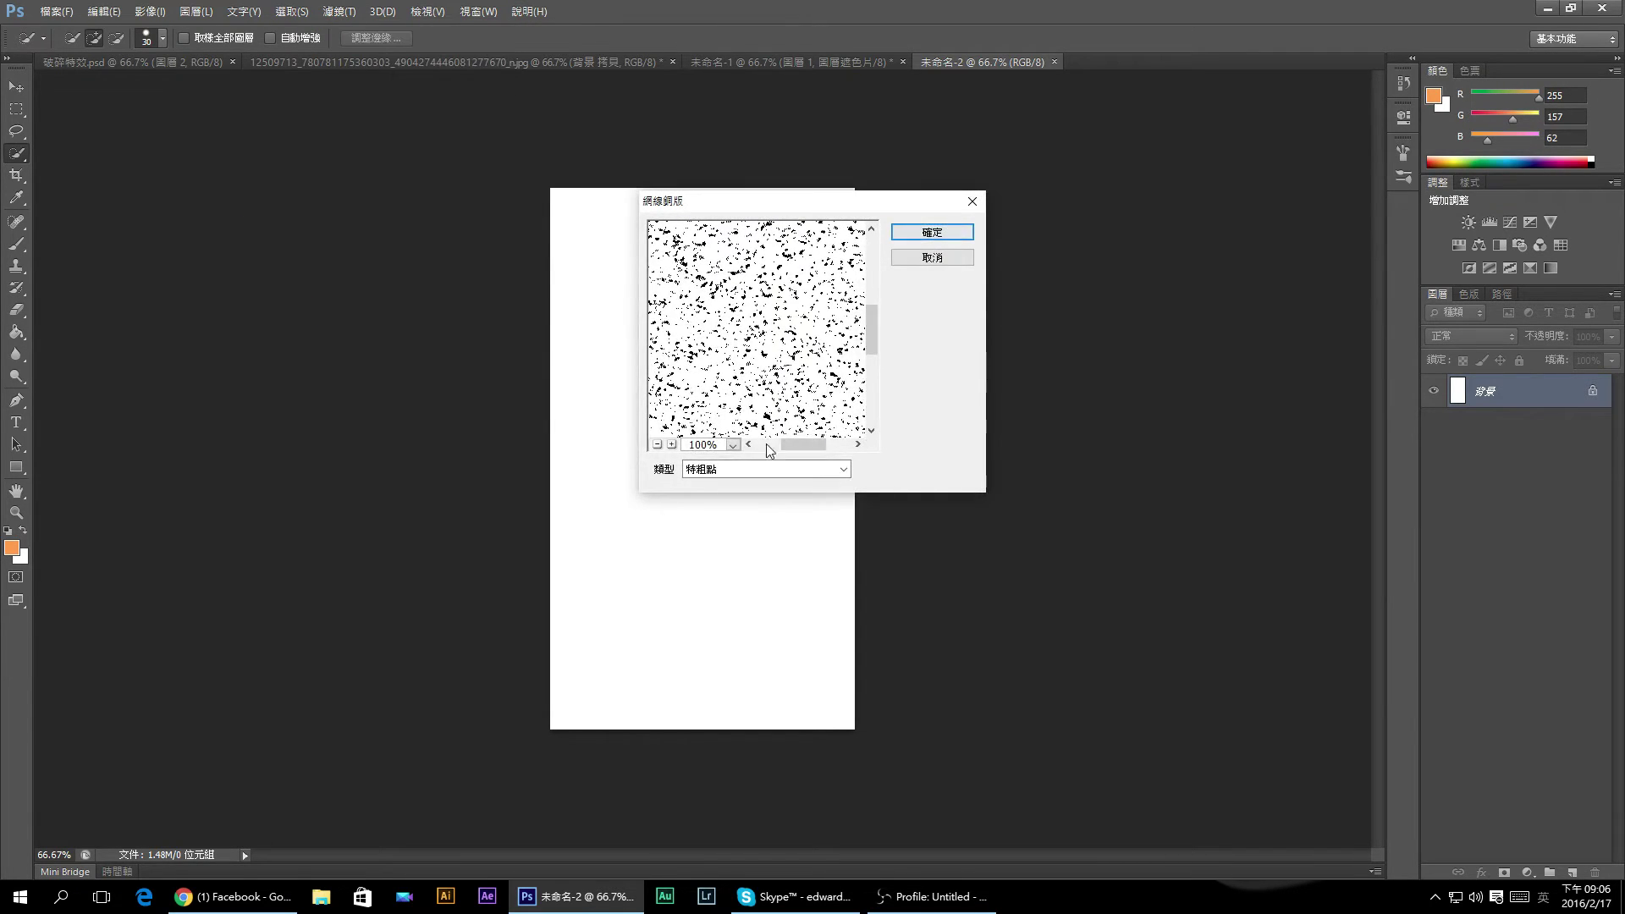
{"action": "left_click", "coordinate": [701, 468]}
{"action": "left_click", "coordinate": [751, 476]}
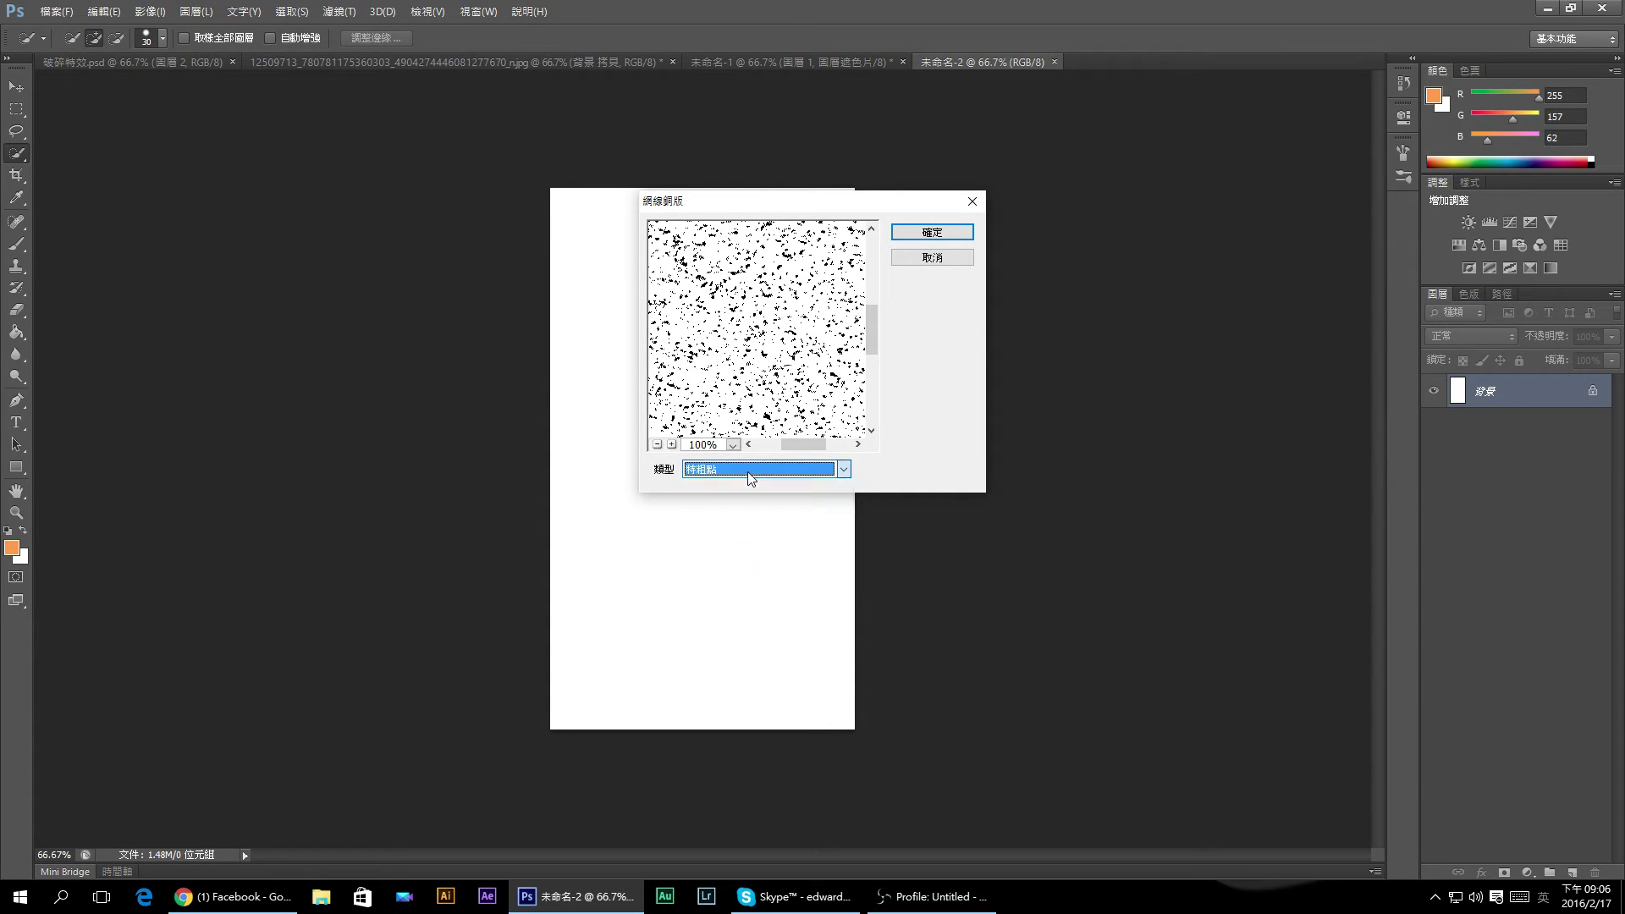
{"action": "left_click", "coordinate": [927, 236]}
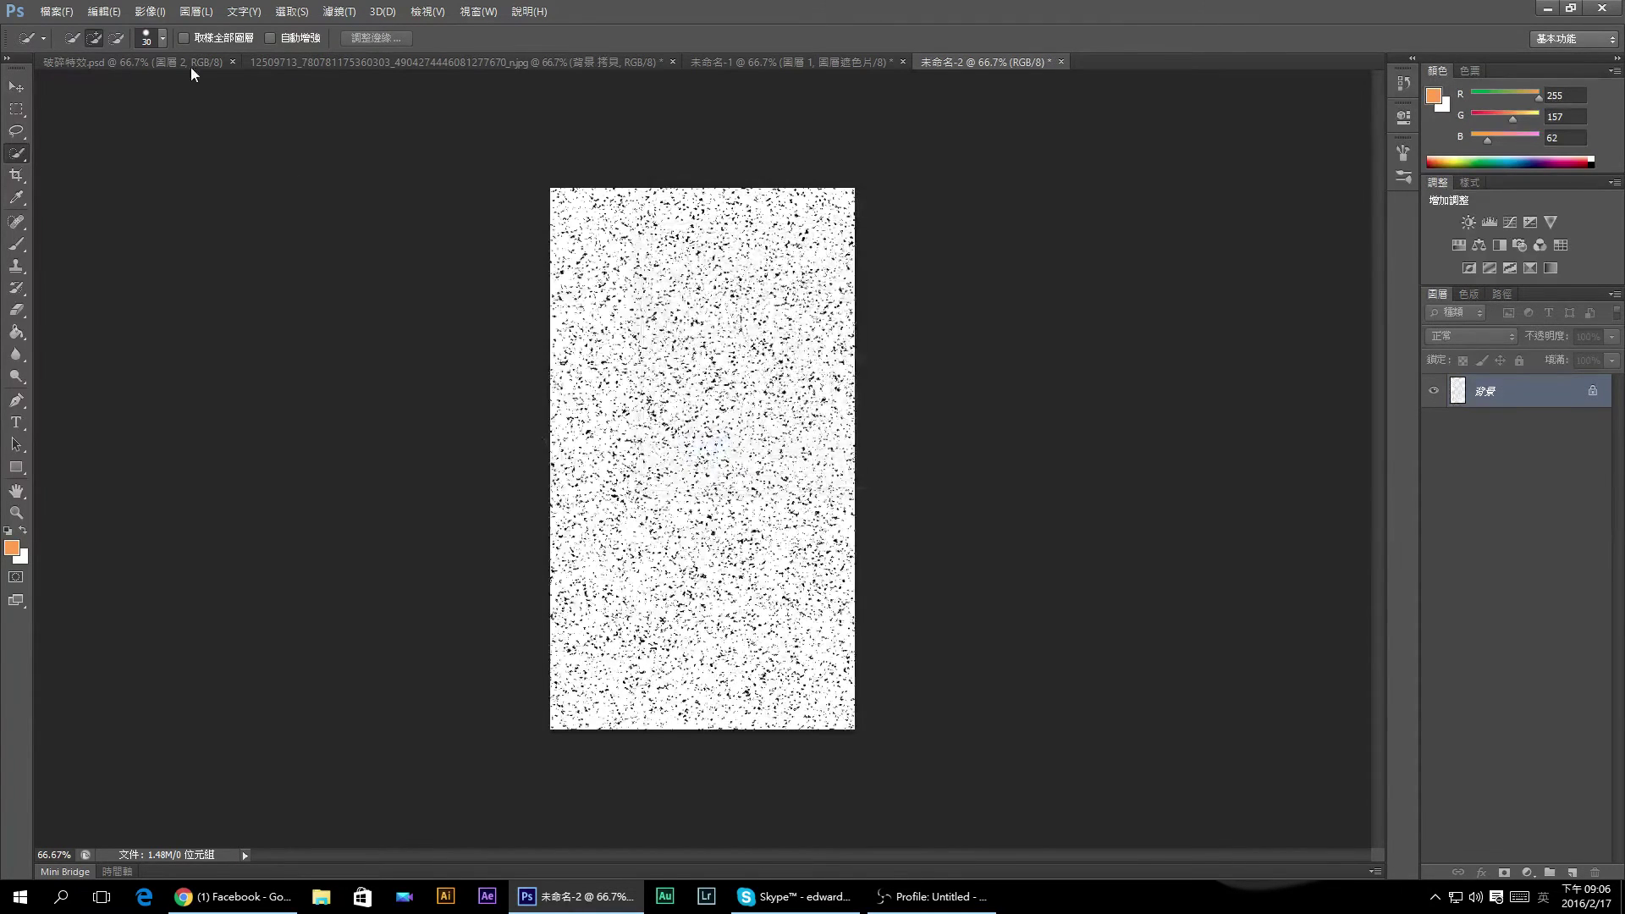
Apply Crystallize at cell size 10 to enlarge the black fragments.
{"action": "left_click", "coordinate": [338, 12]}
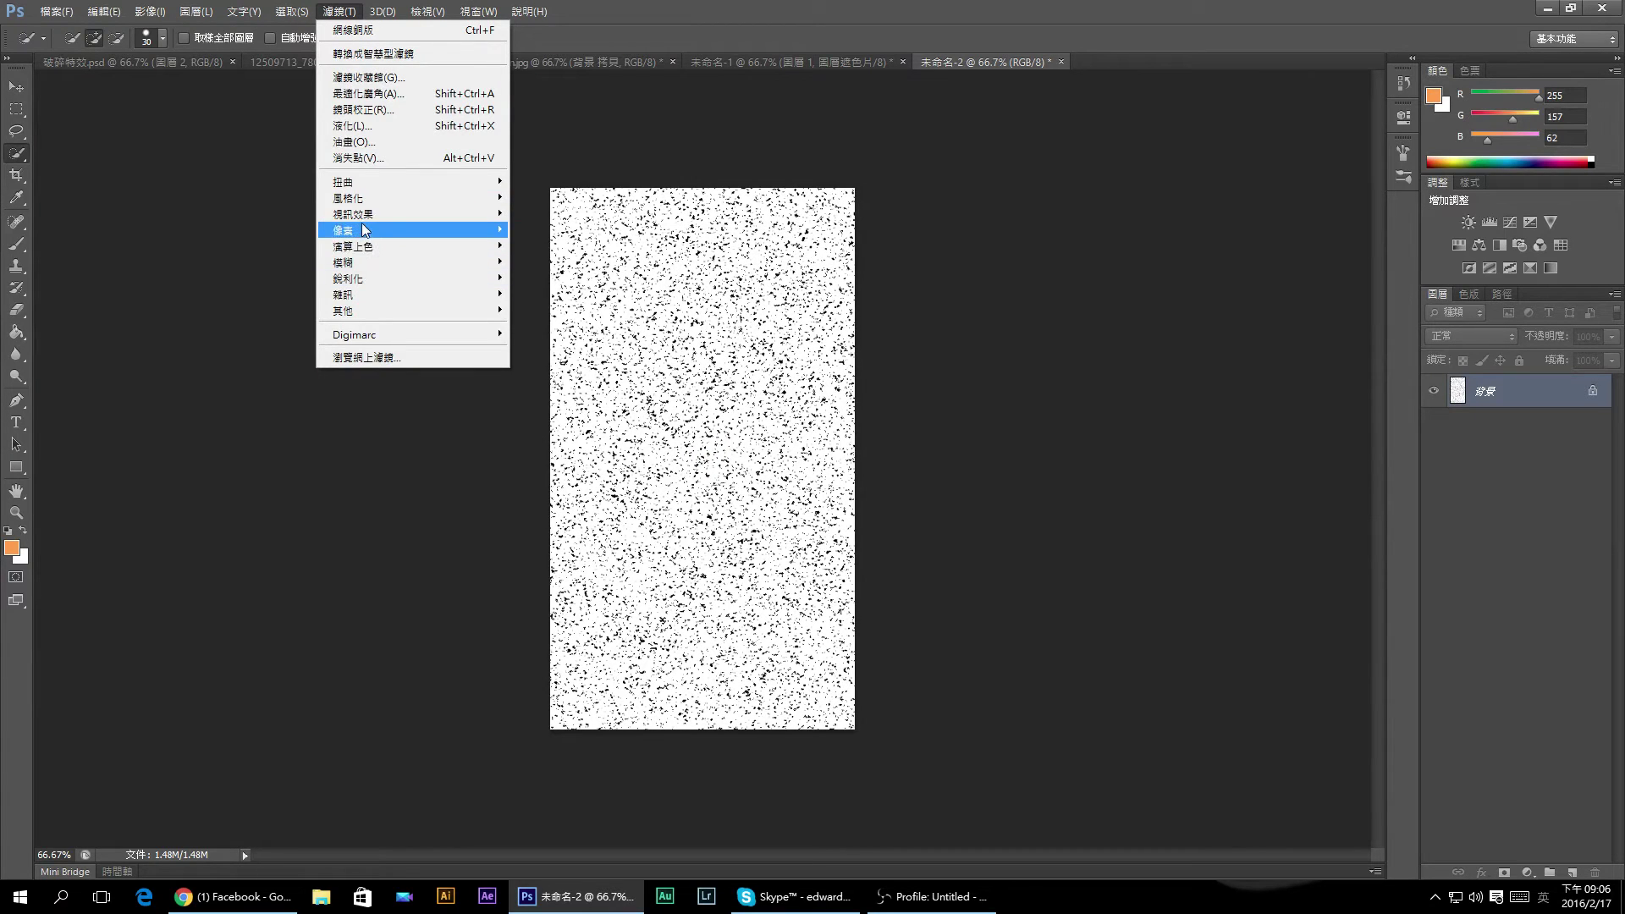
{"action": "mouse_move", "coordinate": [381, 230]}
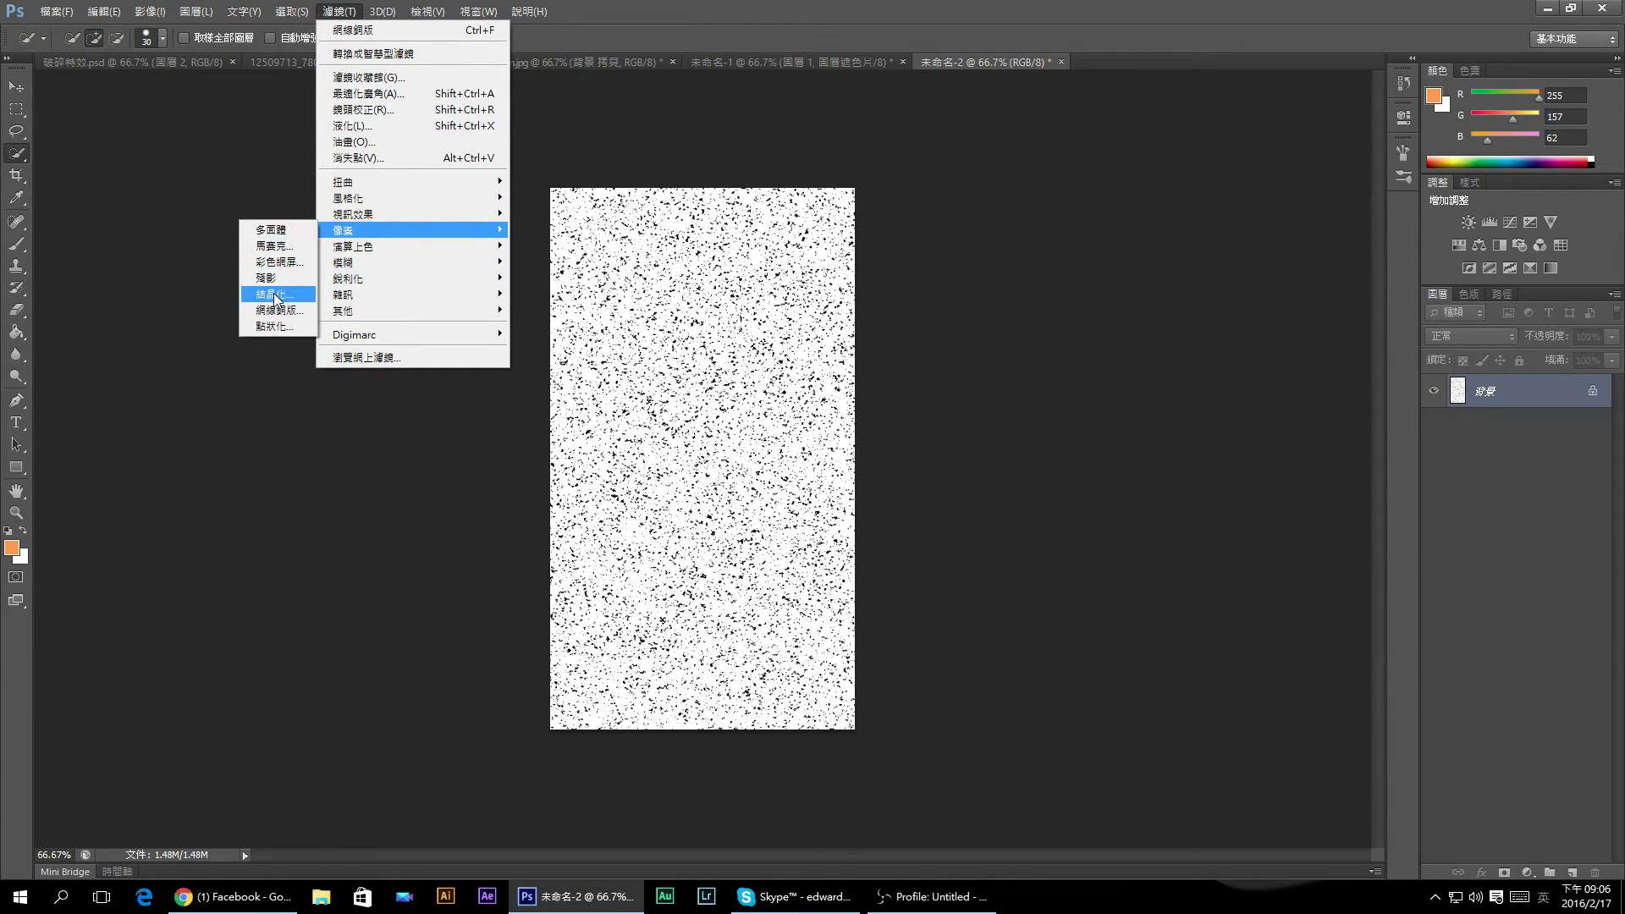
{"action": "left_click", "coordinate": [275, 294]}
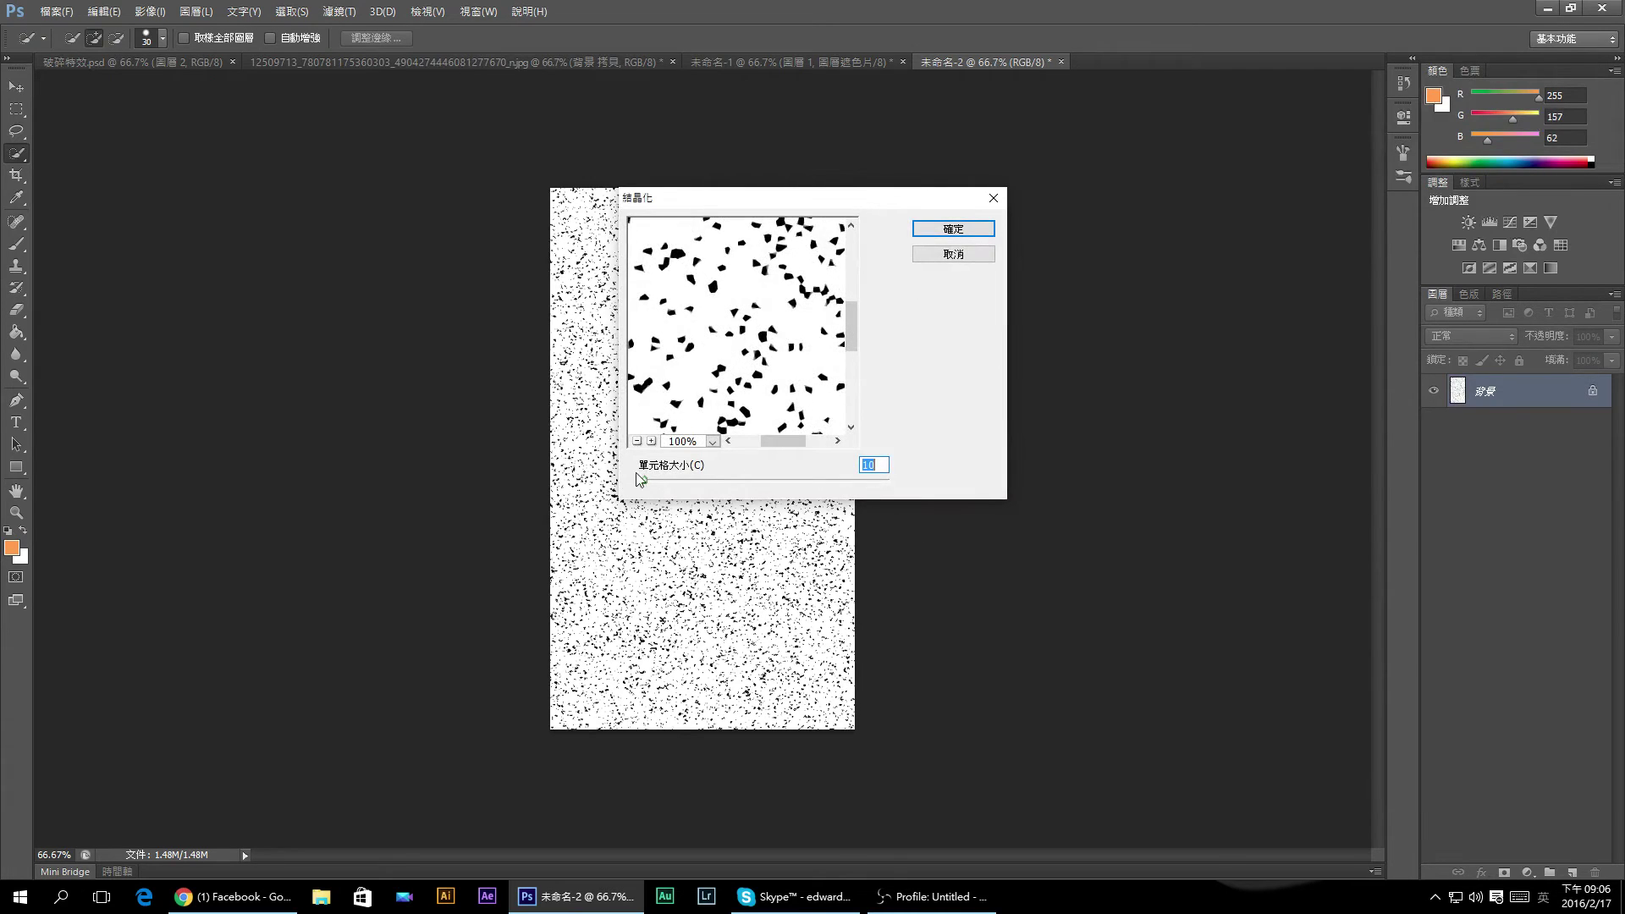
{"action": "left_click", "coordinate": [948, 230]}
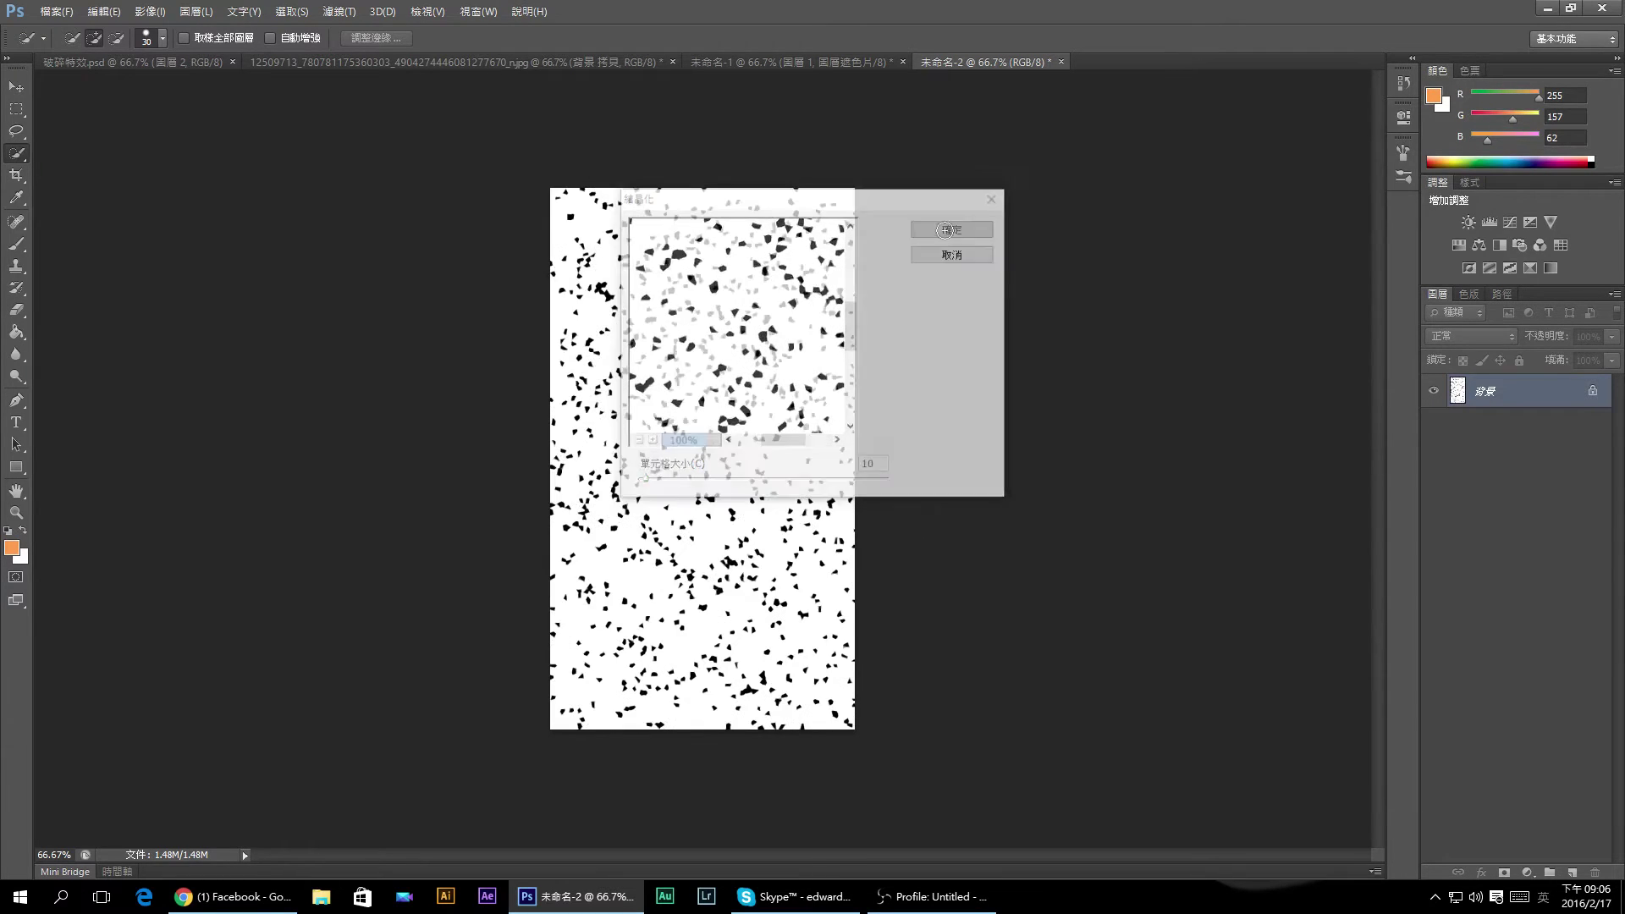
{"action": "left_click", "coordinate": [17, 109]}
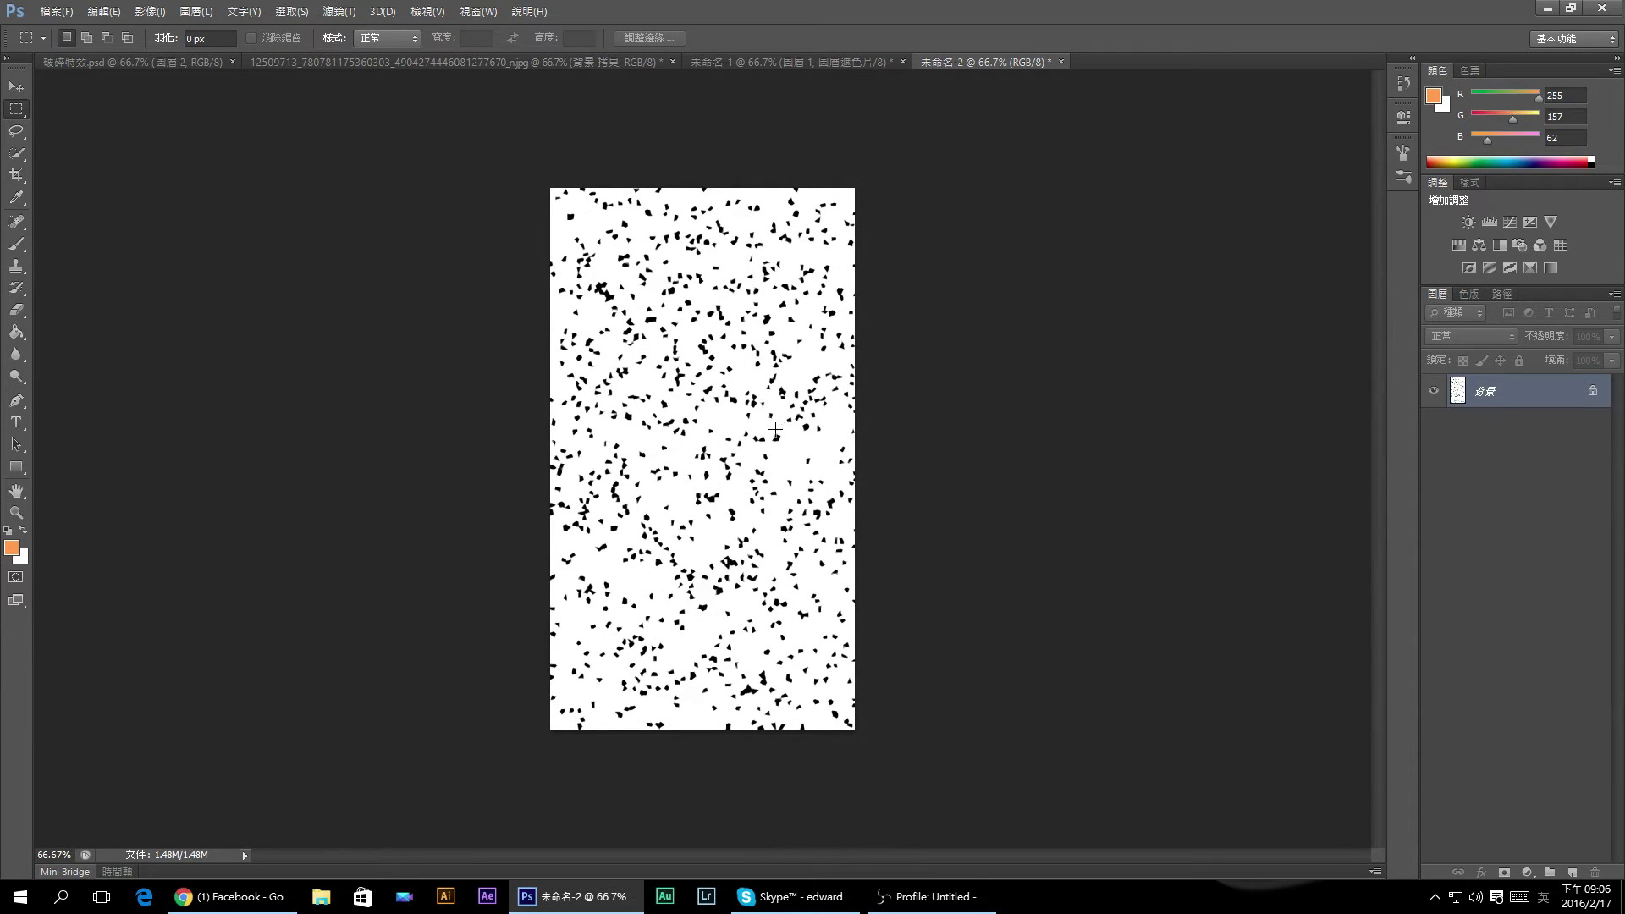
Copy a small square of fragments to Layer 1, delete the Background, and check Image Size unchanged.
{"action": "left_click_drag", "start_coordinate": [784, 432], "coordinate": [833, 384]}
{"action": "key", "text": "ctrl+j"}
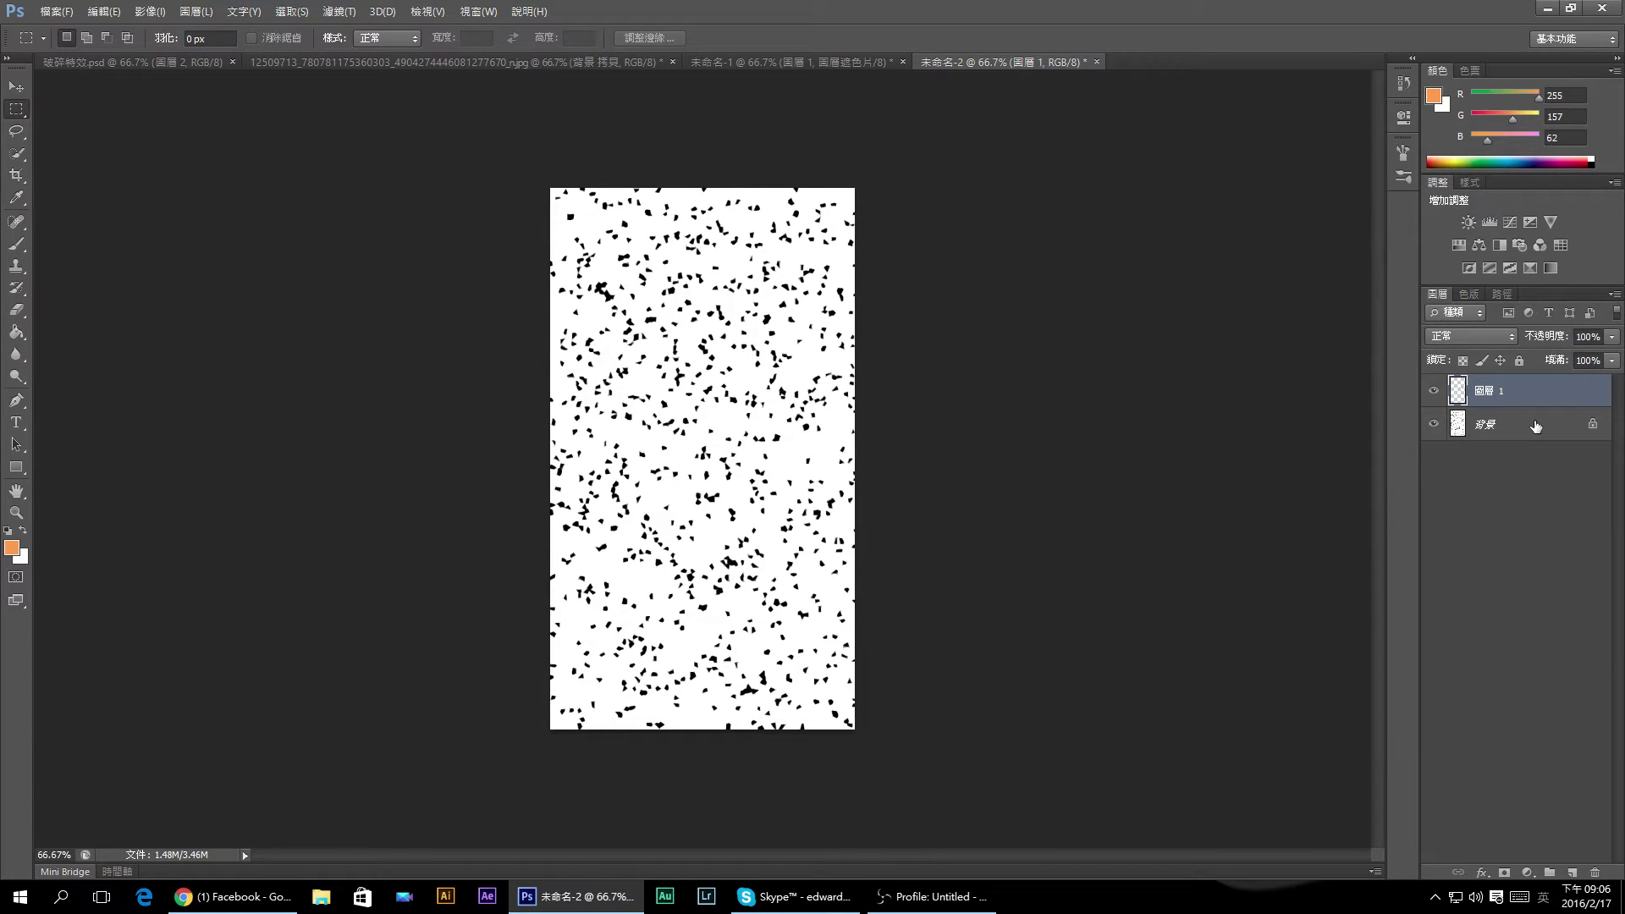
{"action": "left_click_drag", "start_coordinate": [1536, 426], "coordinate": [1595, 873]}
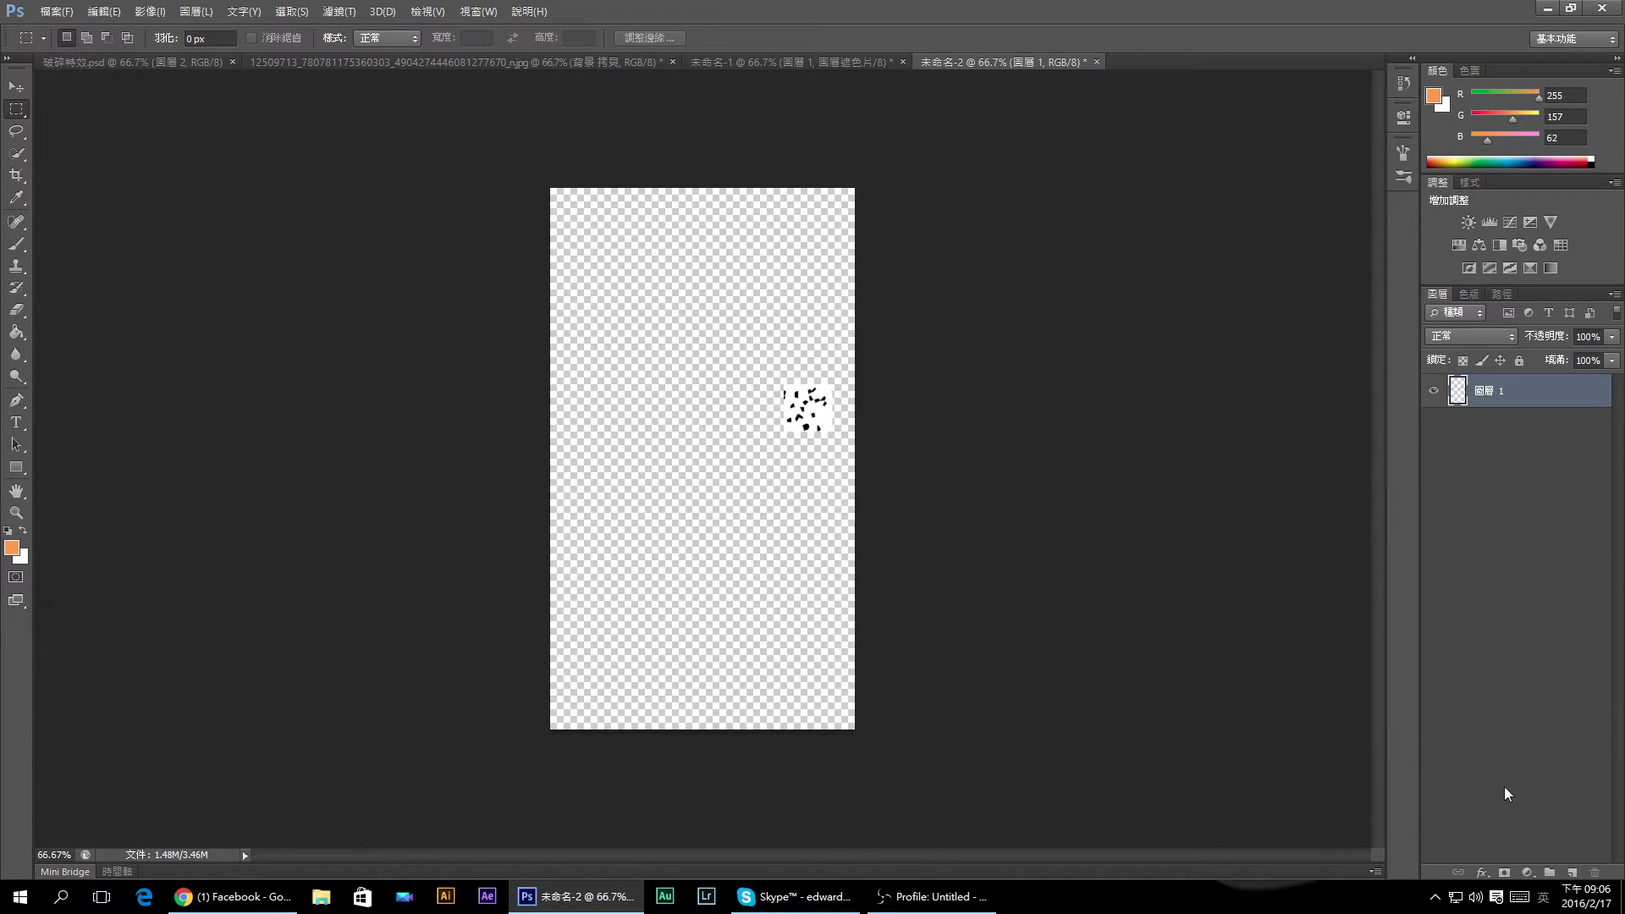
{"action": "left_click", "coordinate": [152, 12]}
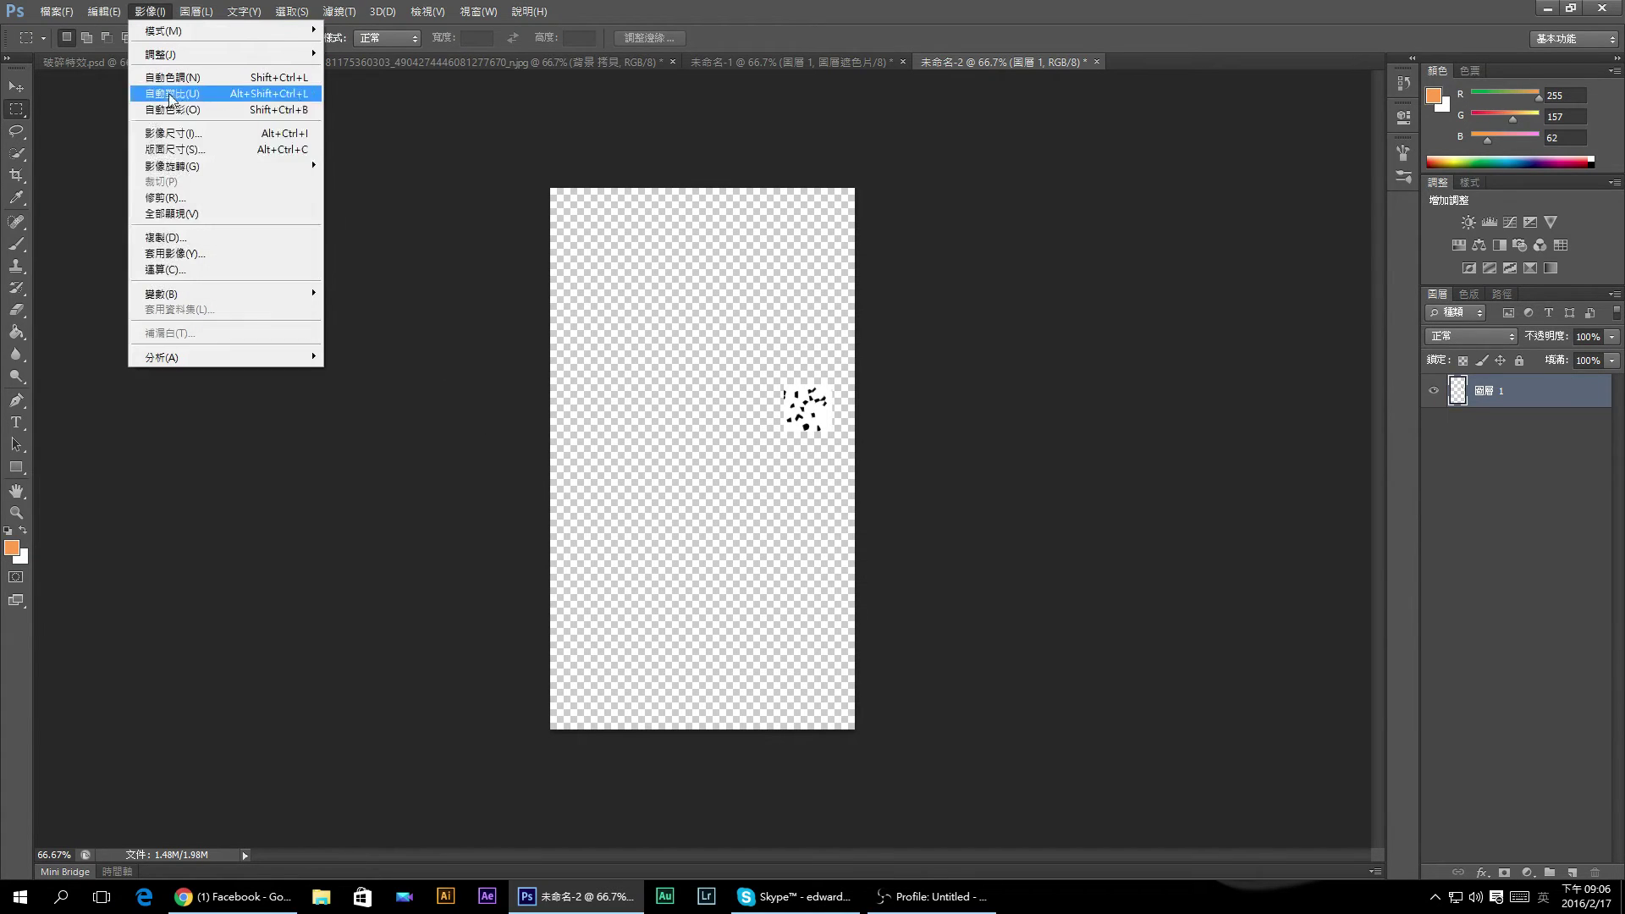
{"action": "left_click", "coordinate": [176, 134]}
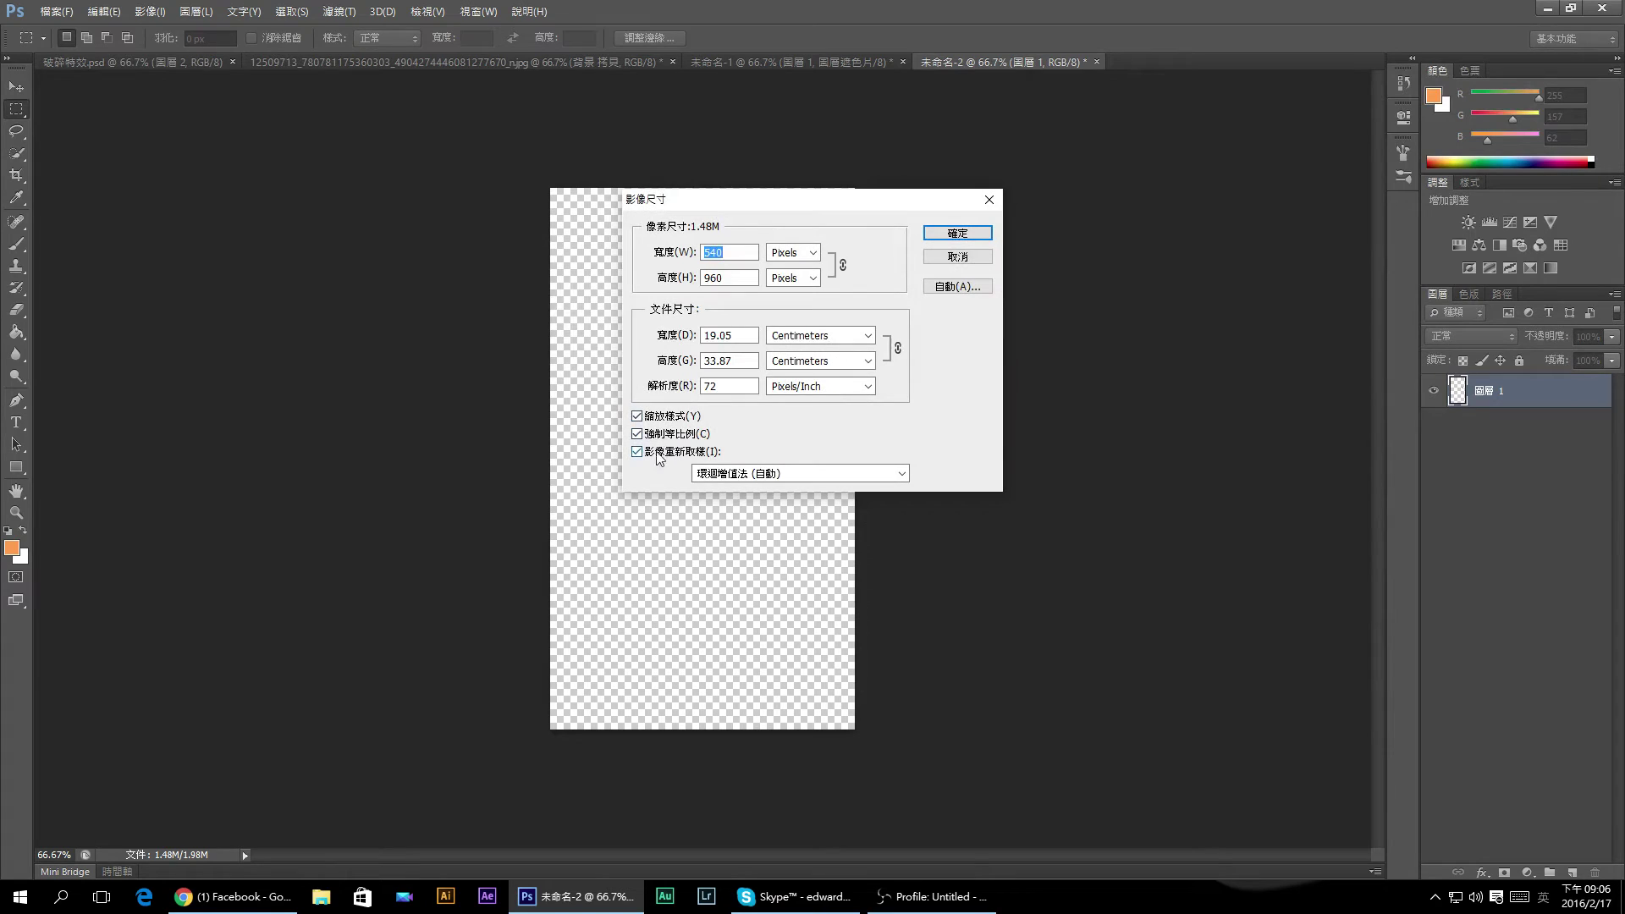
{"action": "left_click", "coordinate": [957, 233]}
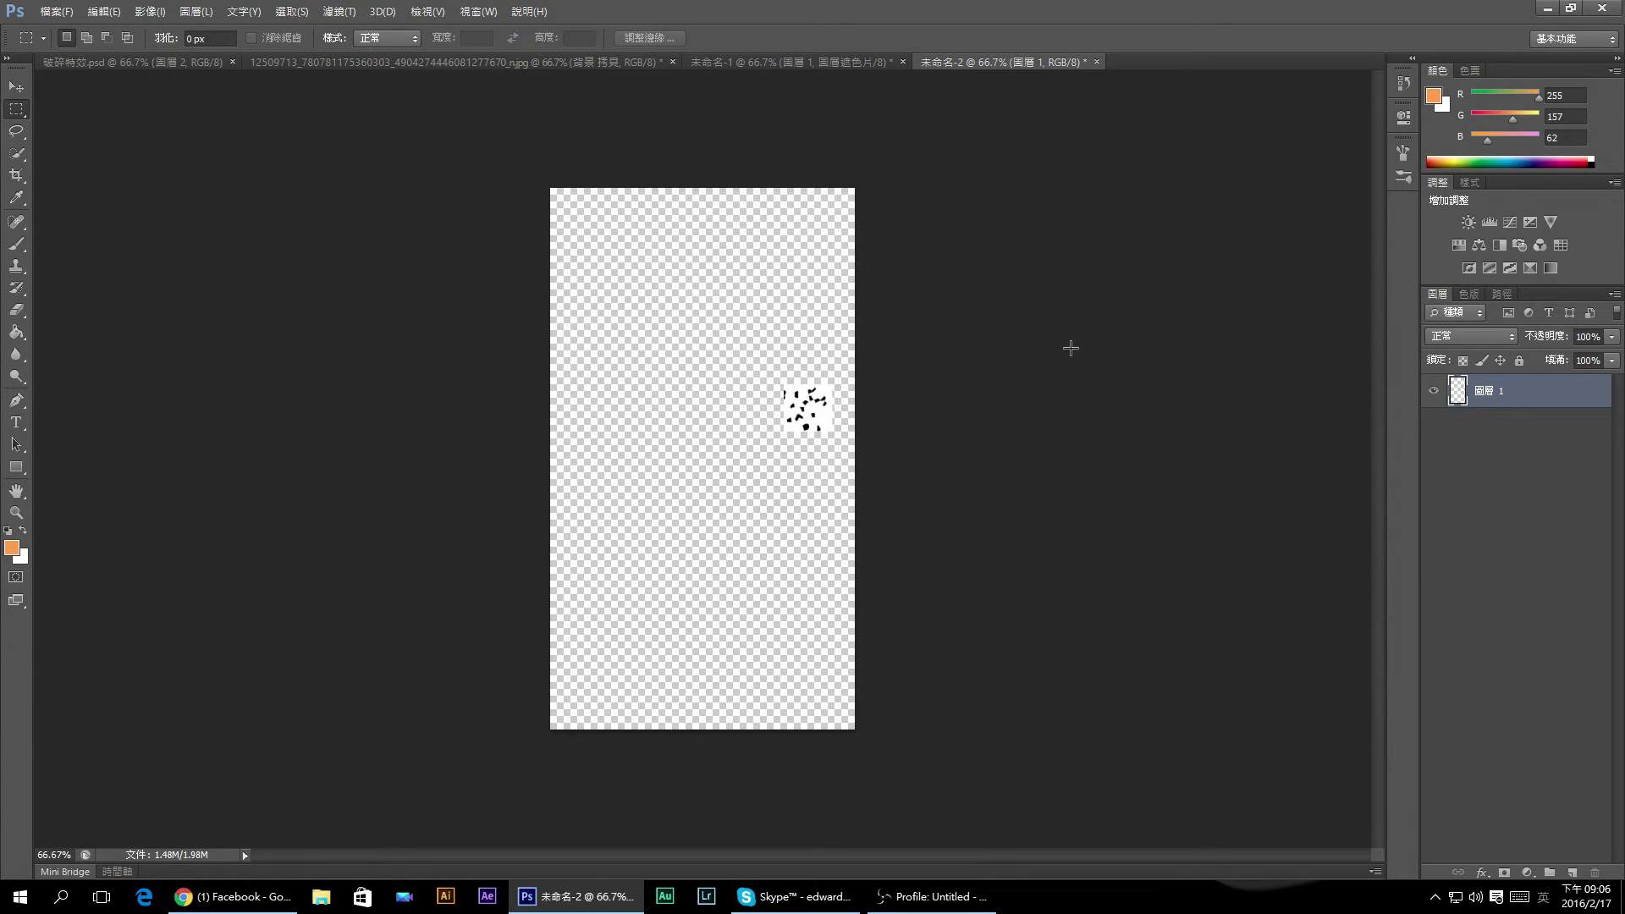
Undo the Background deletion and open then dismiss the Trim dialog.
{"action": "key", "text": "ctrl+z"}
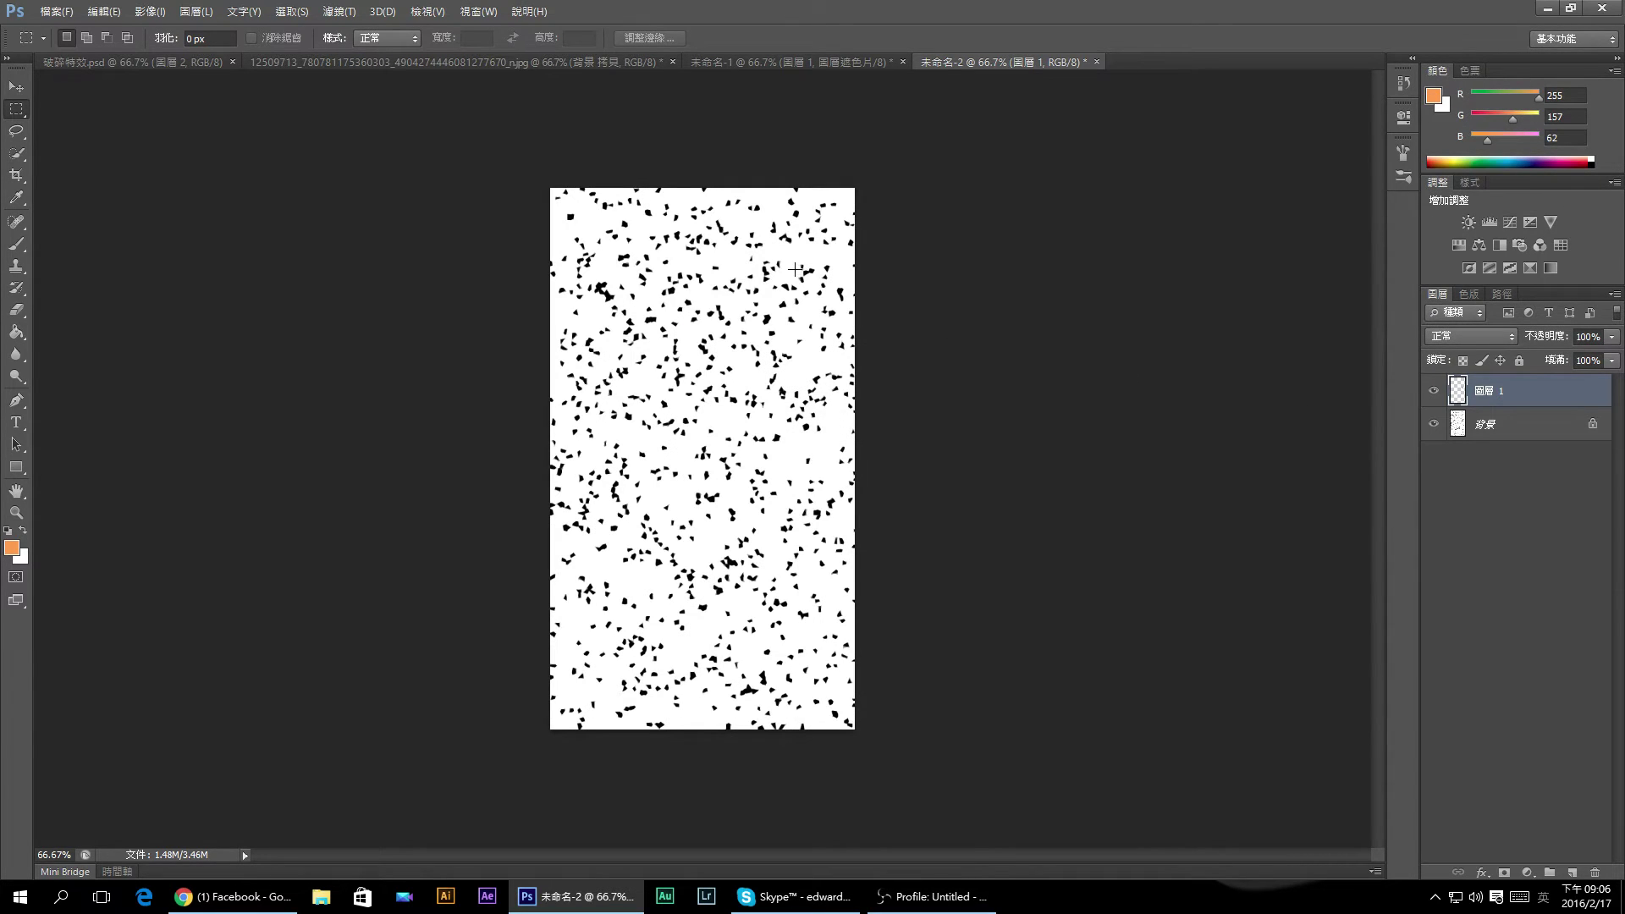
{"action": "left_click", "coordinate": [148, 12]}
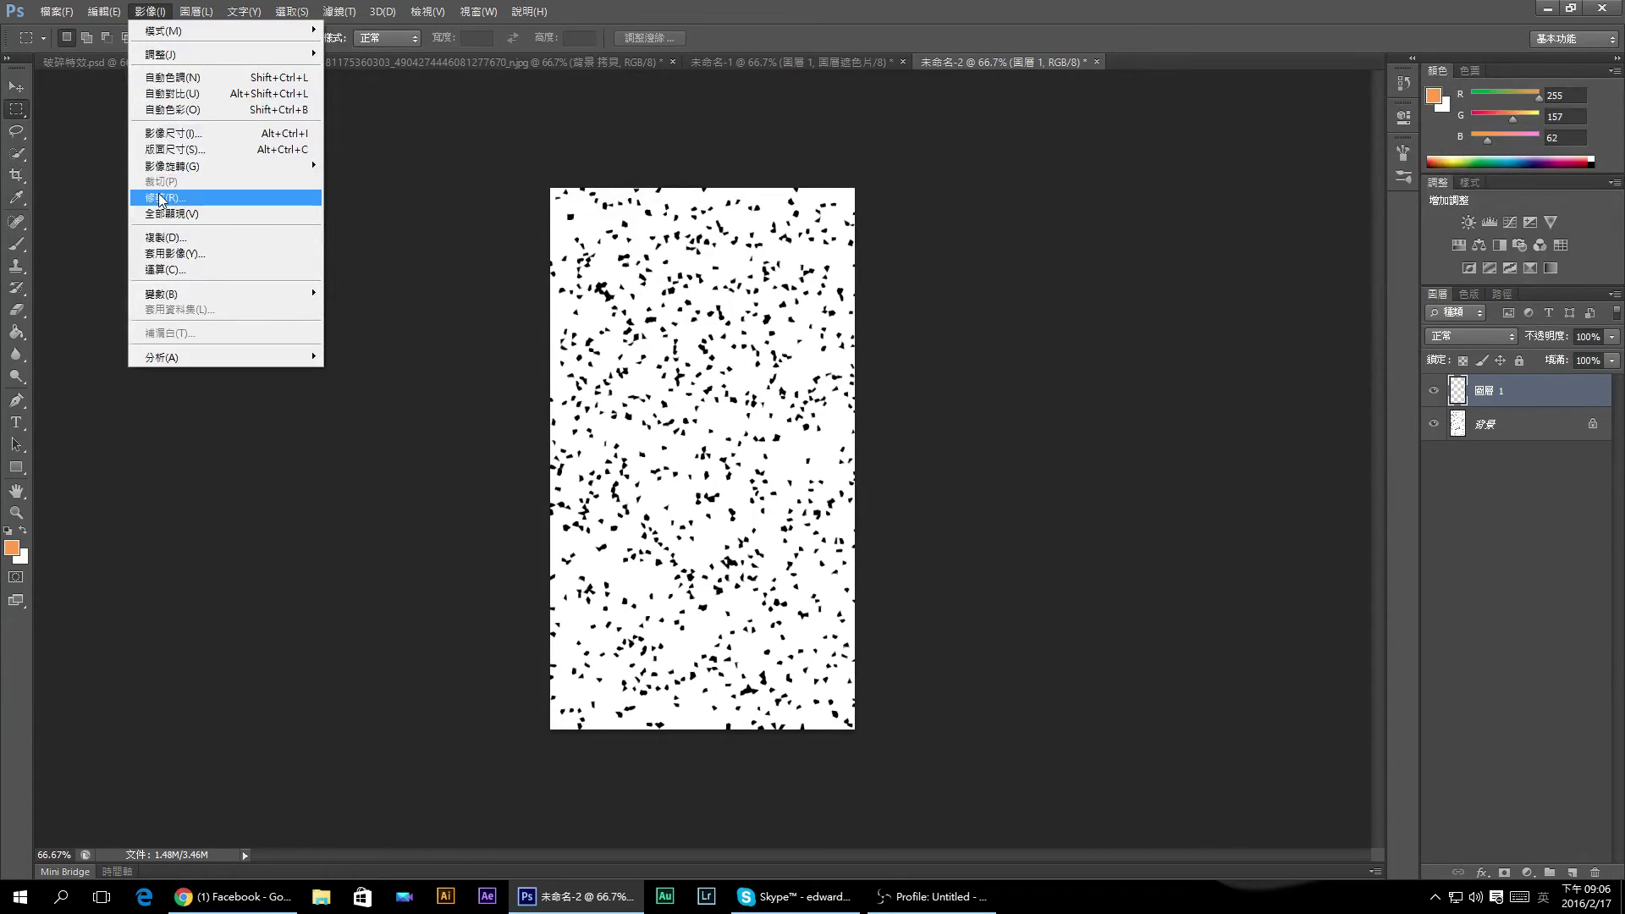
{"action": "left_click", "coordinate": [165, 197]}
{"action": "left_click", "coordinate": [888, 276]}
Delete the Background layer and trim the canvas by transparent pixels to the shard patch.
{"action": "key", "text": "m"}
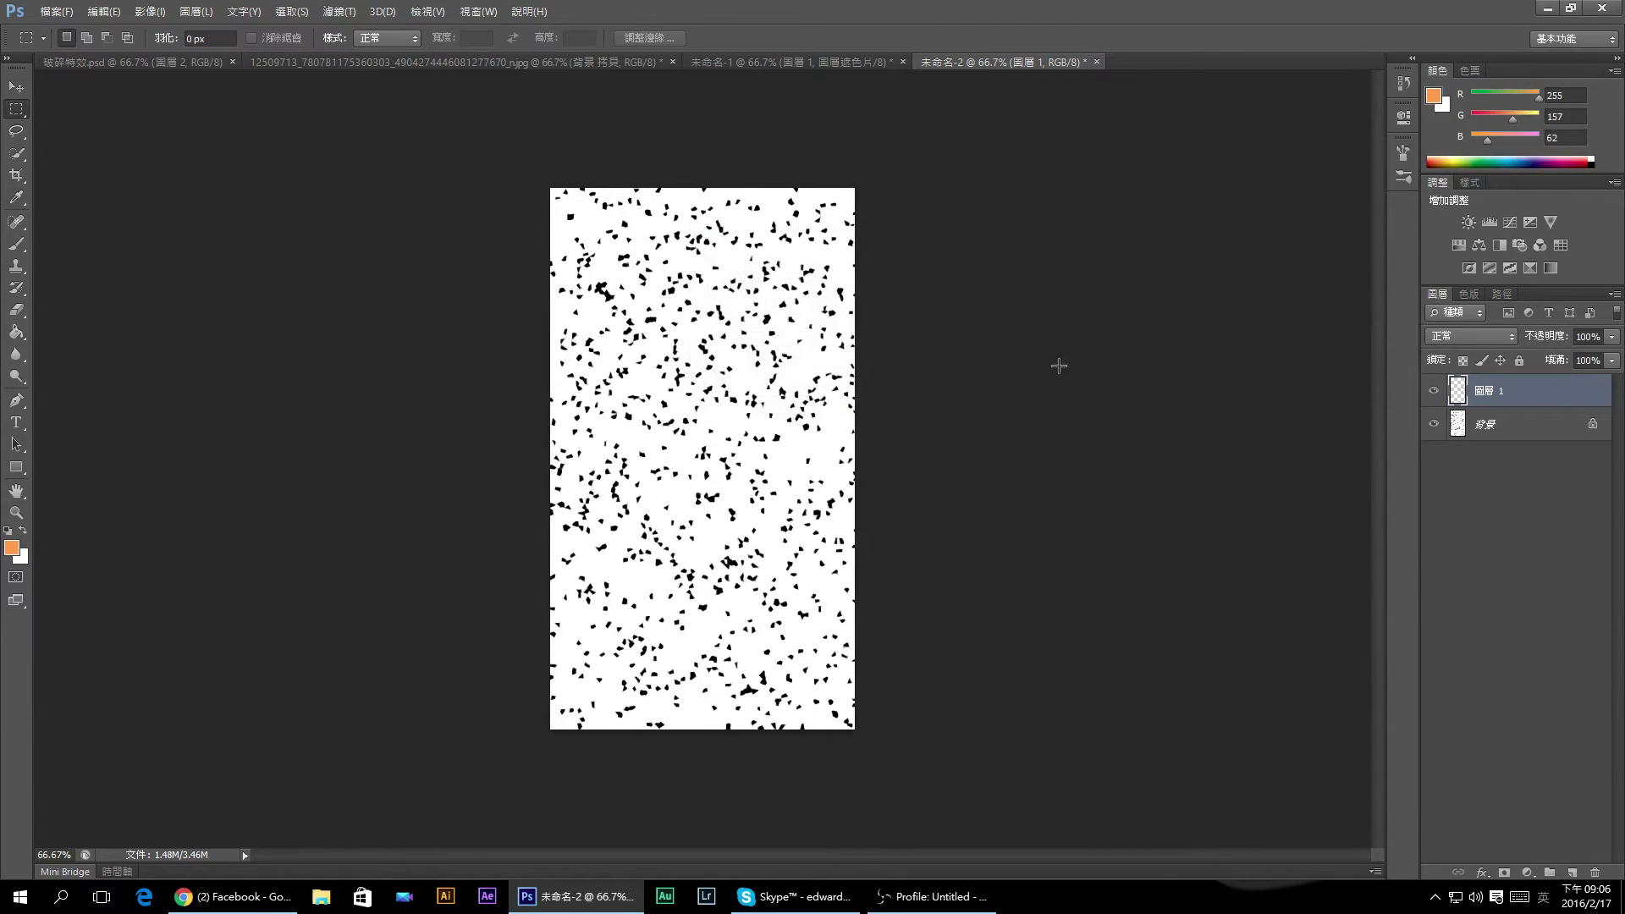
{"action": "left_click_drag", "start_coordinate": [1503, 432], "coordinate": [1595, 872]}
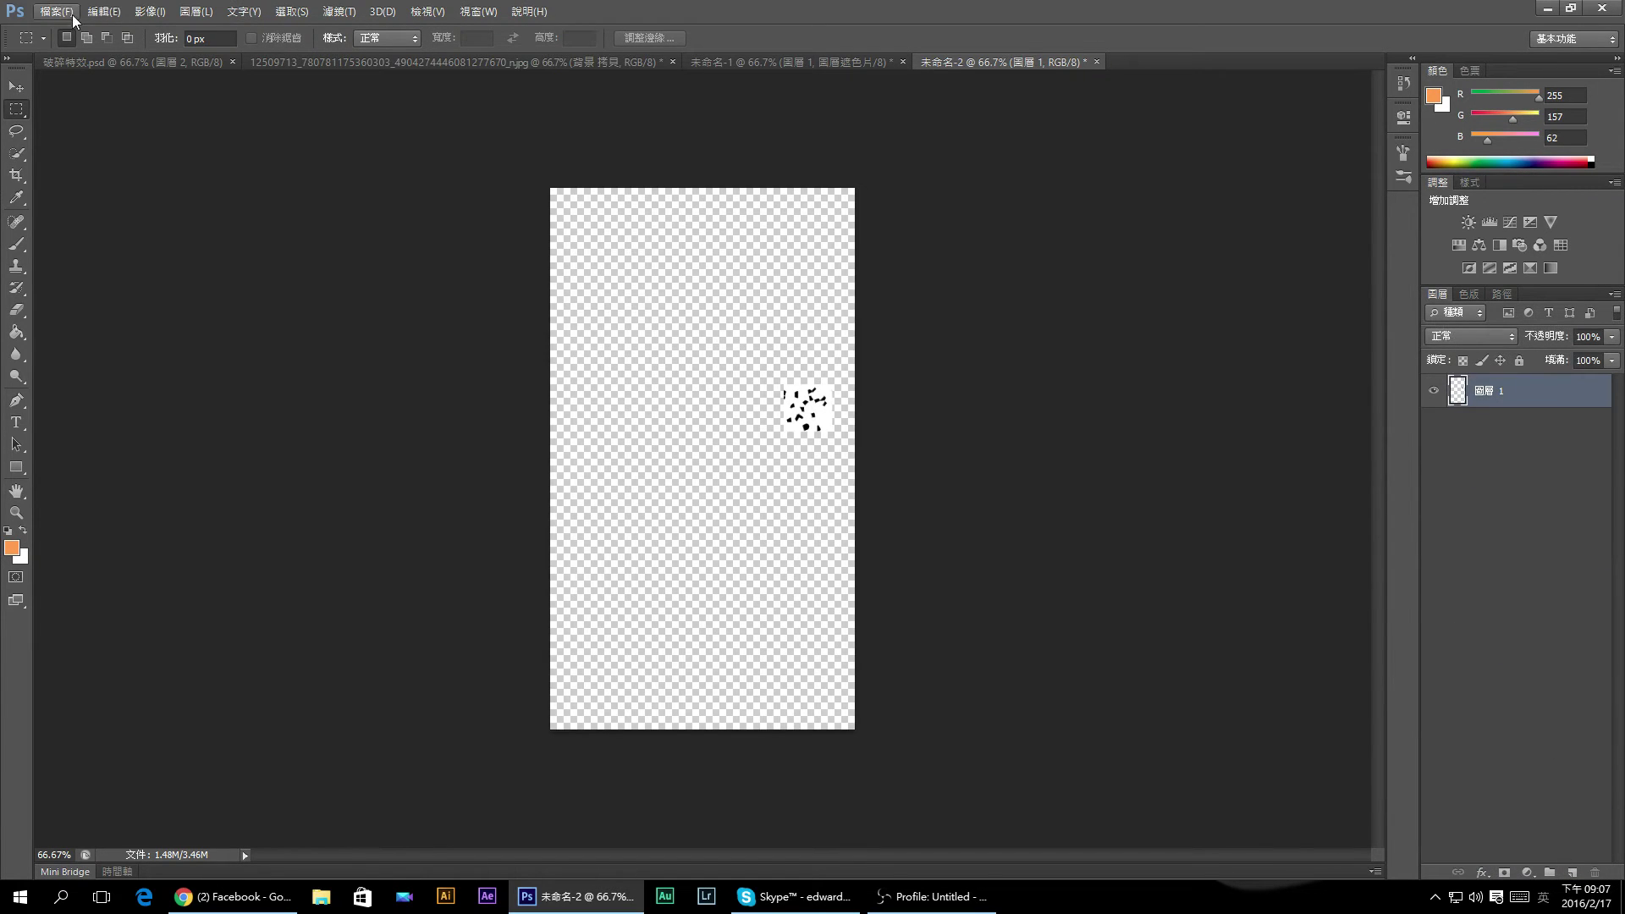
{"action": "left_click", "coordinate": [149, 11]}
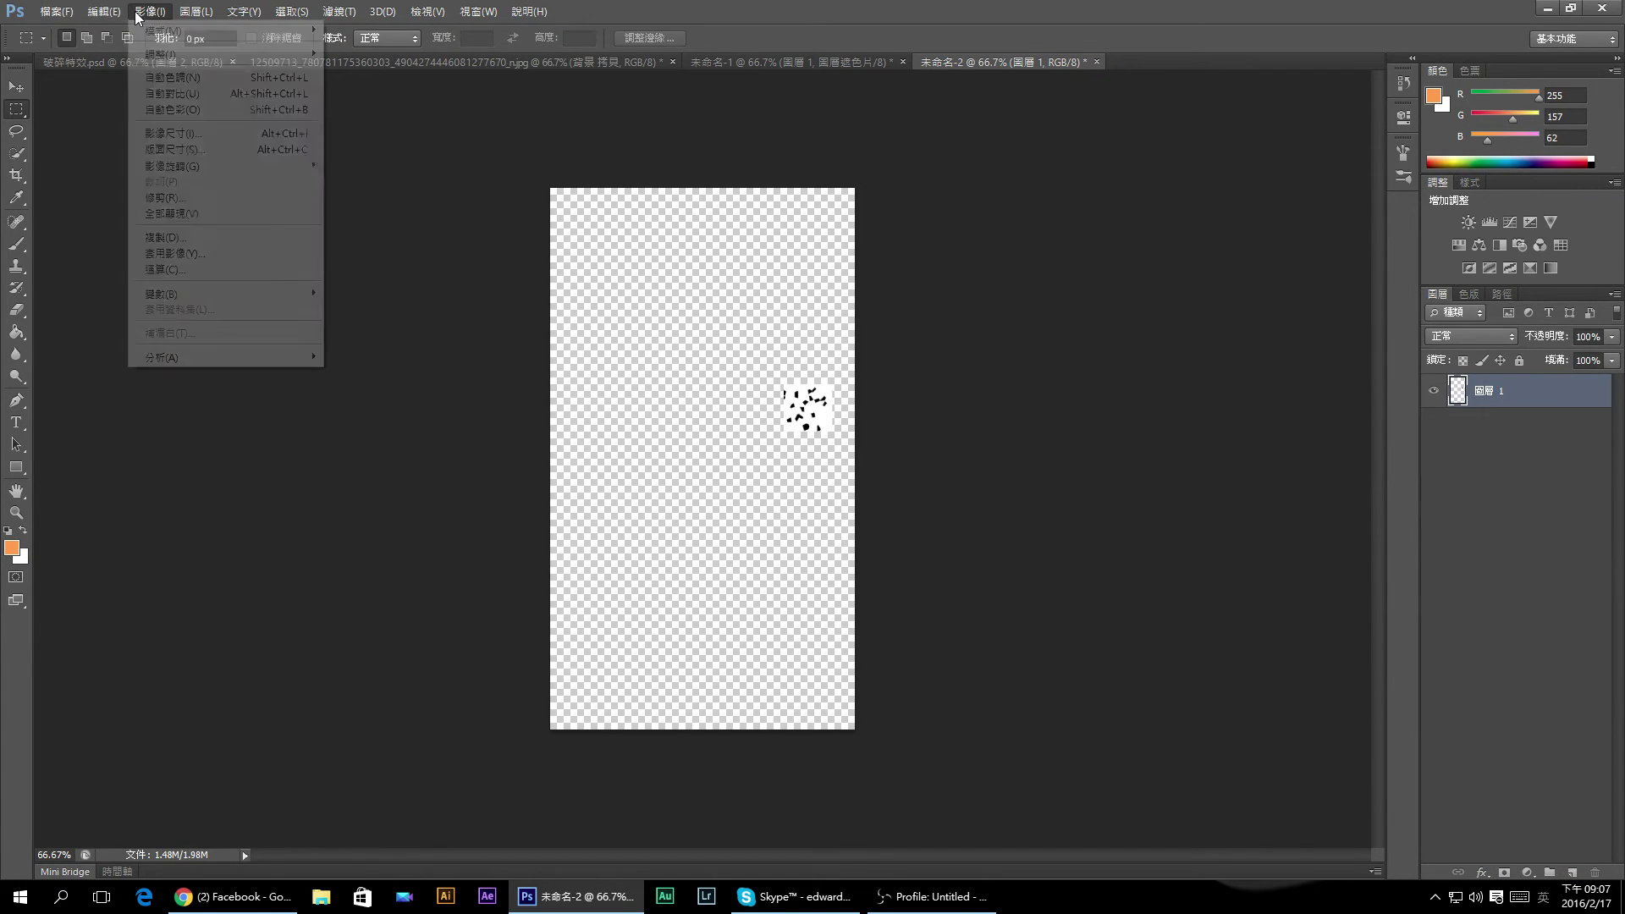
{"action": "left_click", "coordinate": [204, 196]}
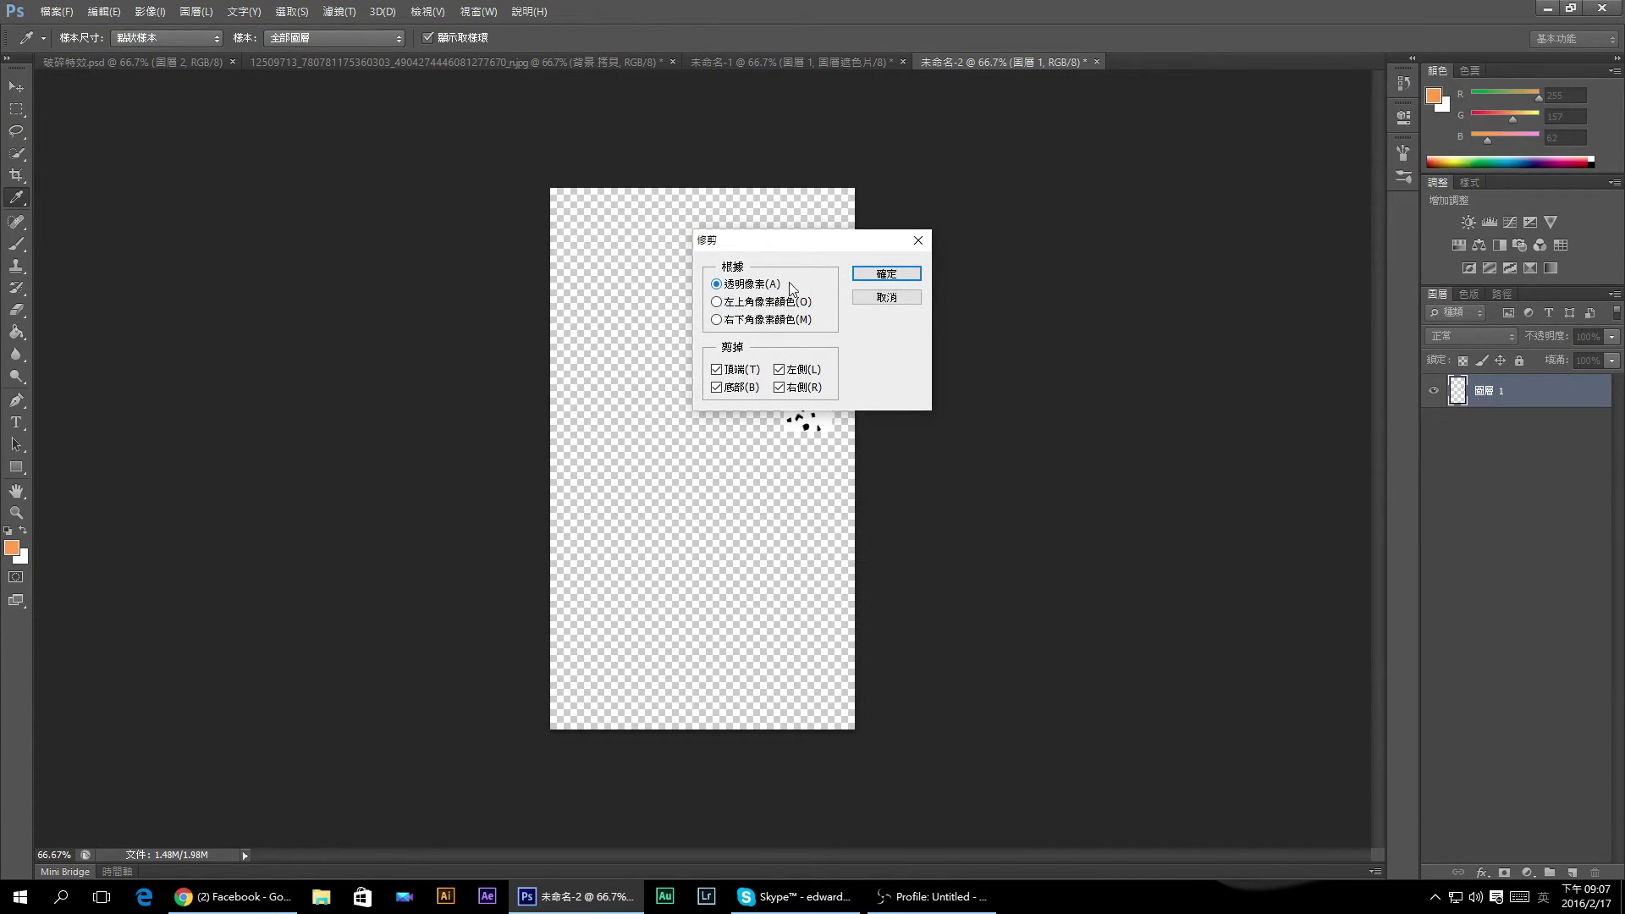
{"action": "left_click", "coordinate": [886, 274]}
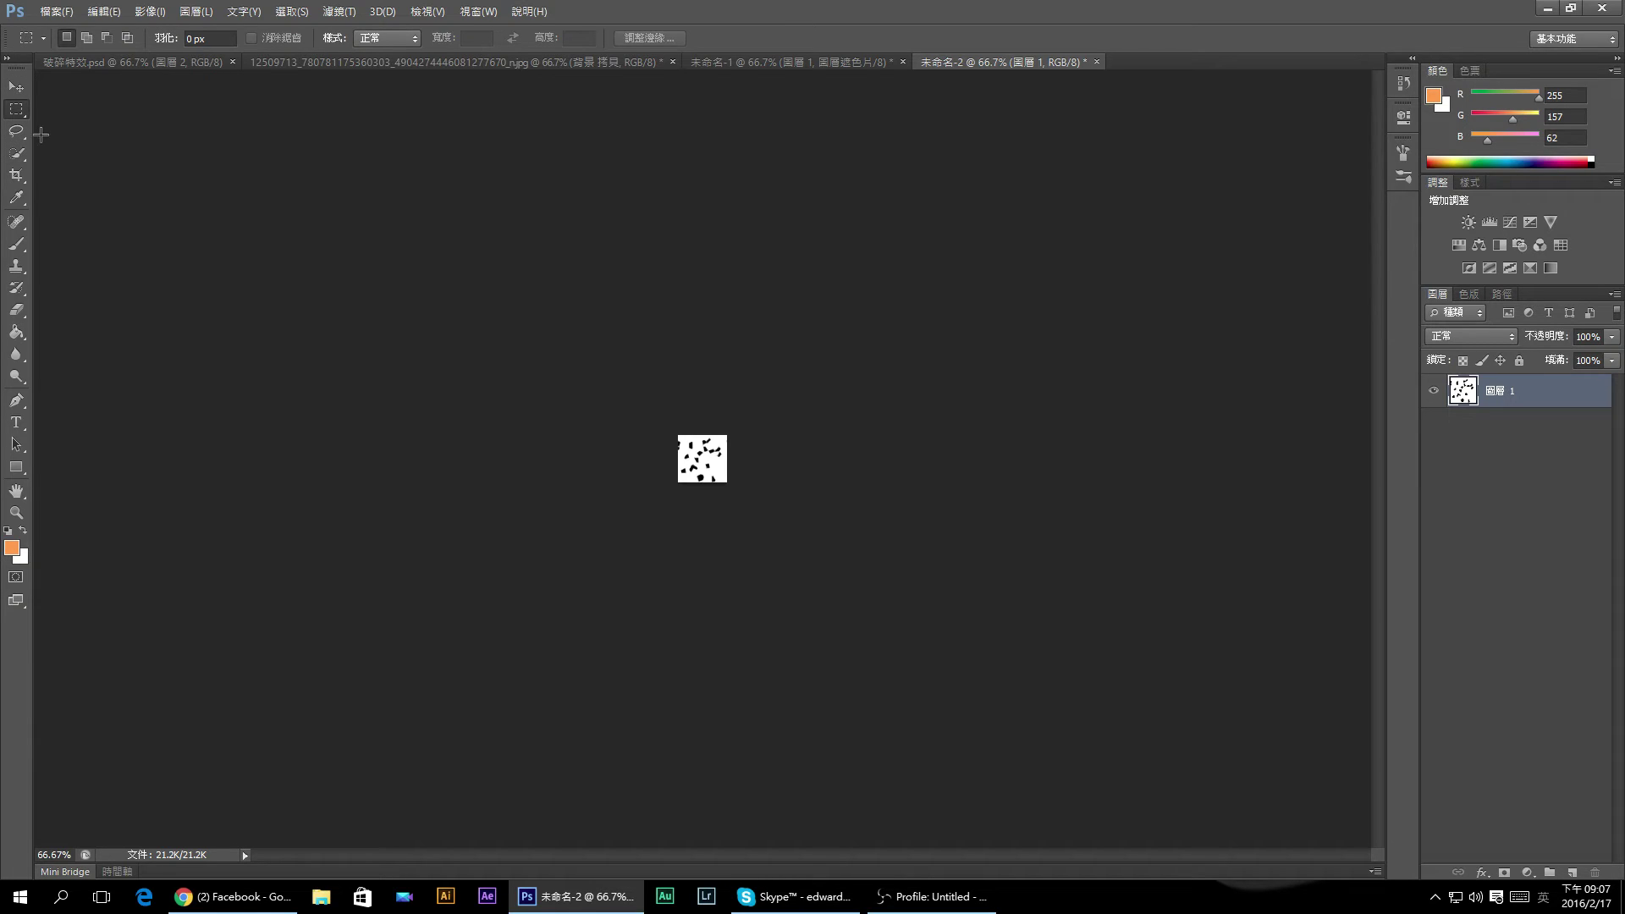
Define the shard patch as a brush preset and return to the 未命名-1 portrait document.
{"action": "left_click", "coordinate": [110, 12]}
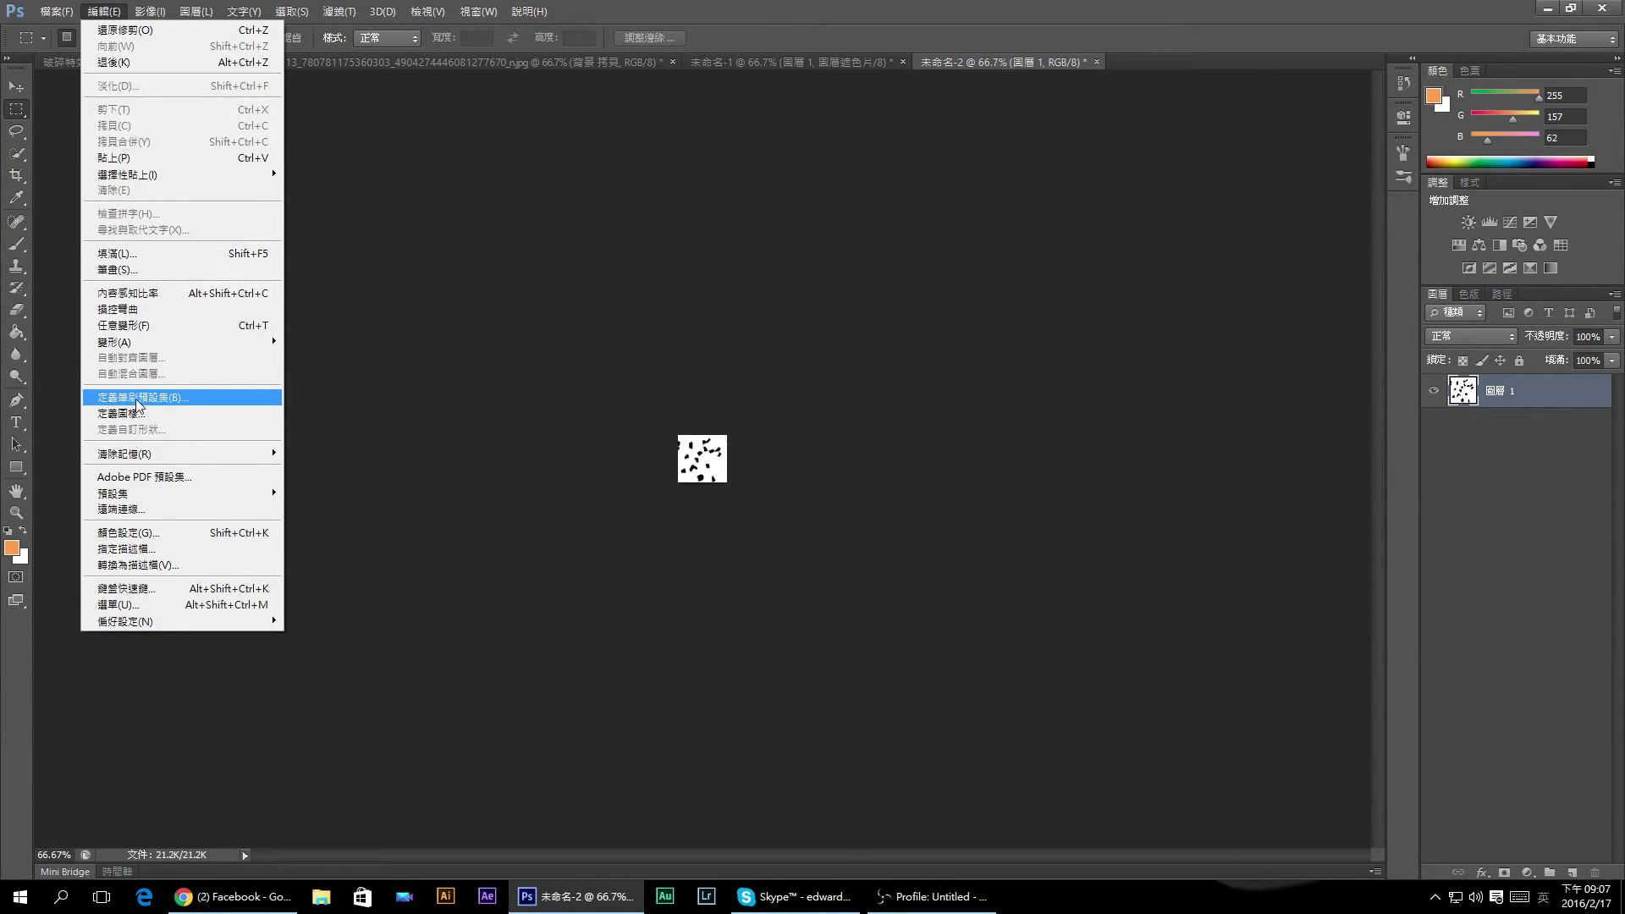
{"action": "left_click", "coordinate": [138, 399]}
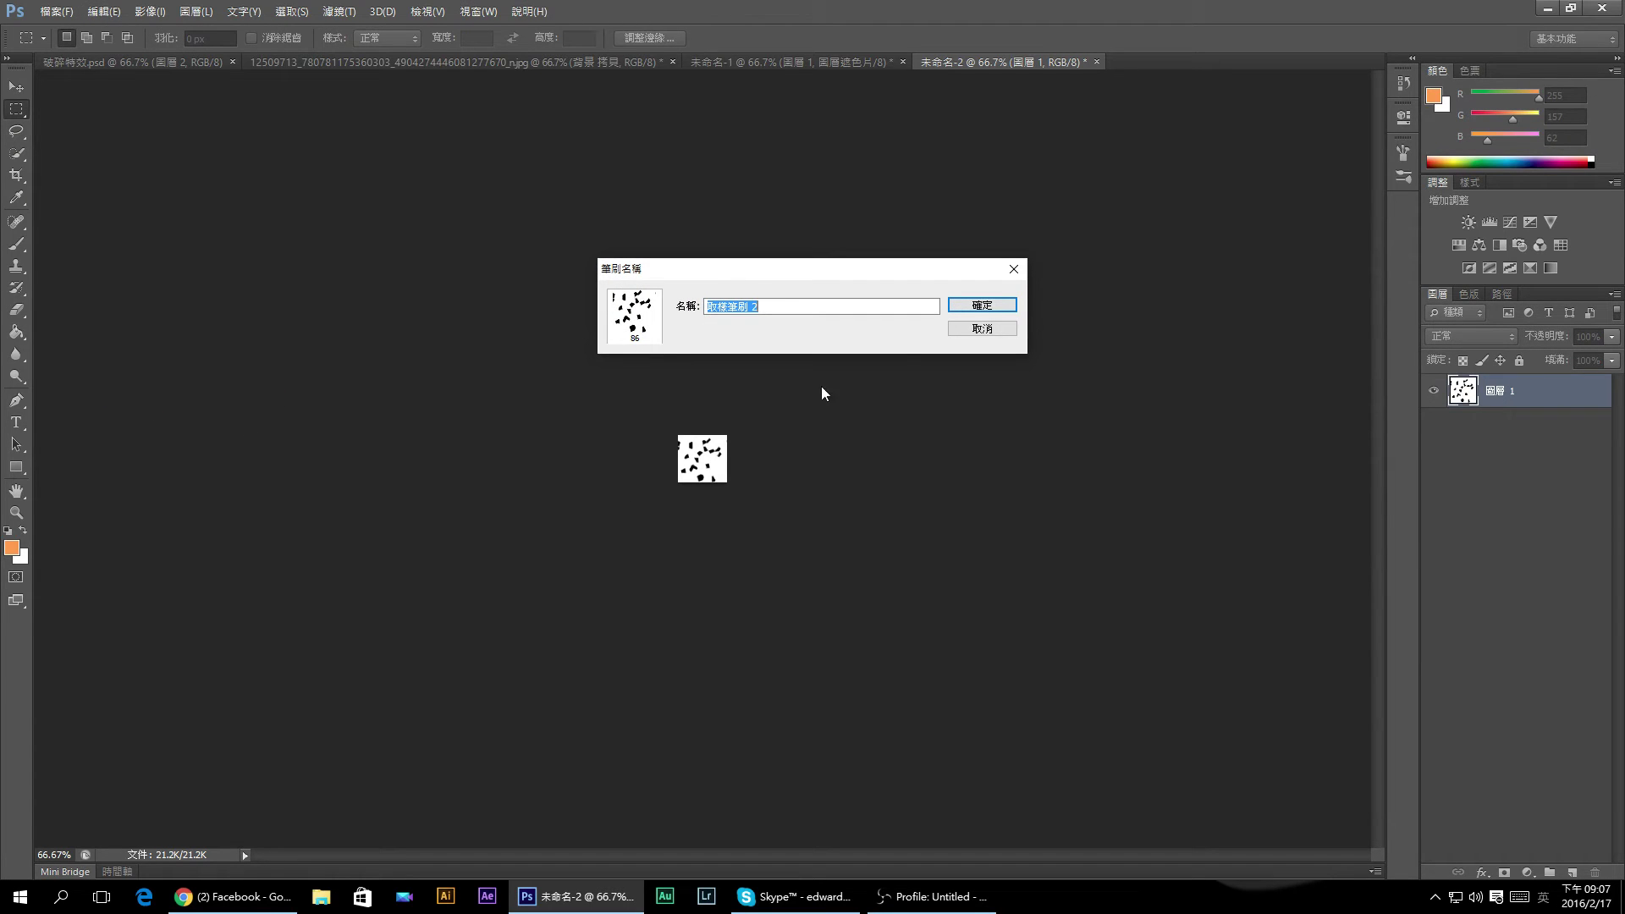
{"action": "left_click", "coordinate": [992, 308]}
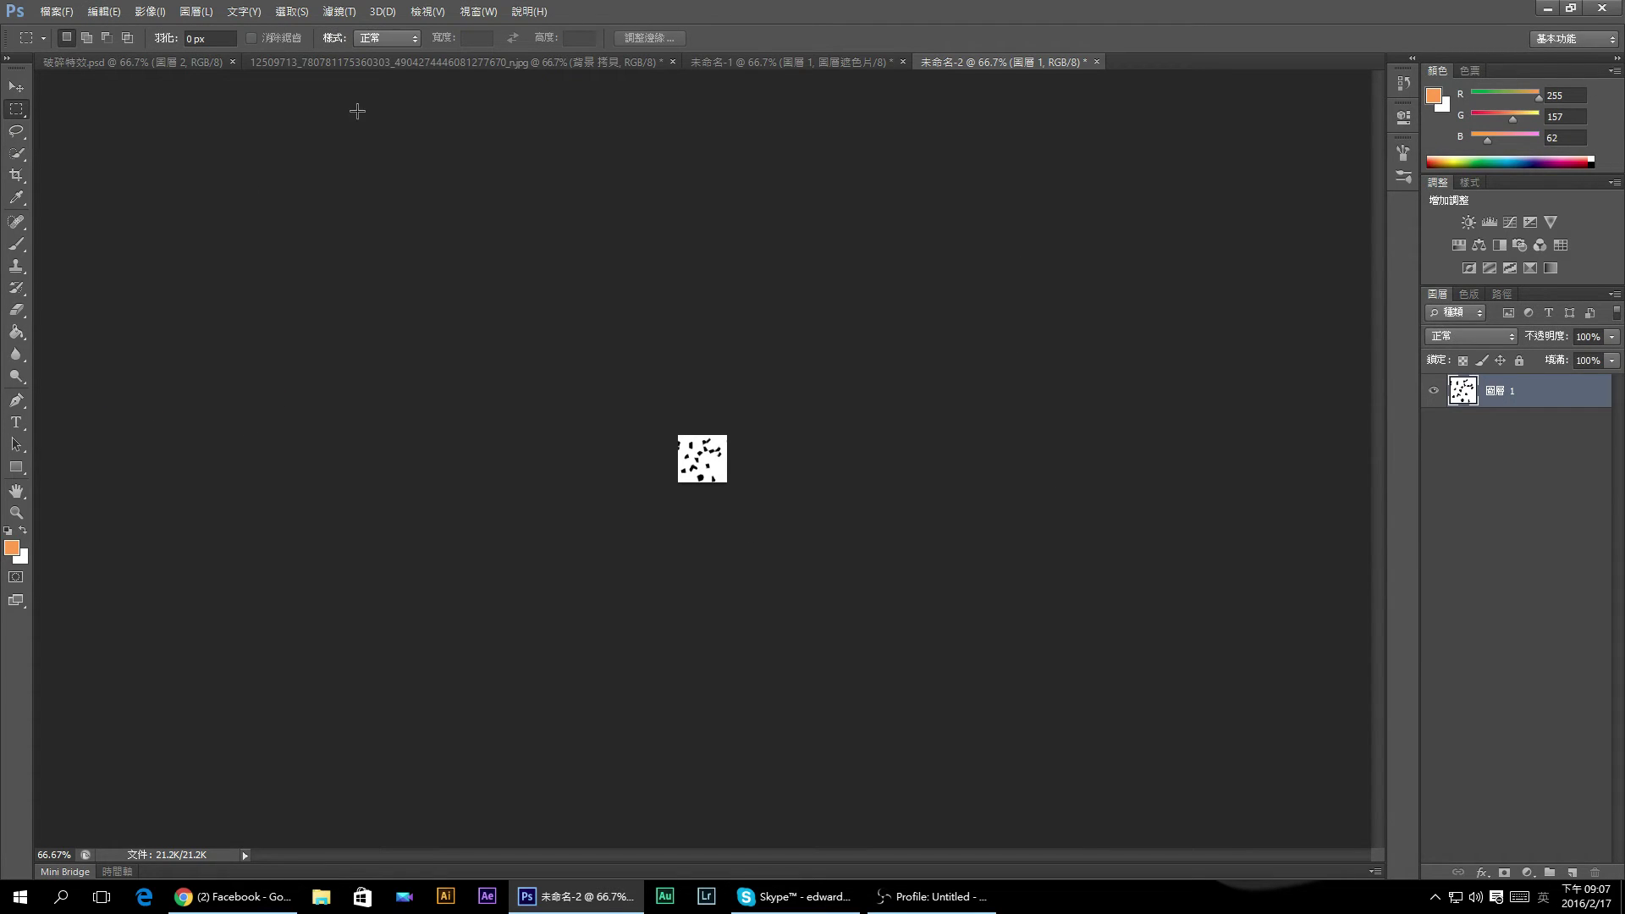
{"action": "left_click", "coordinate": [713, 62]}
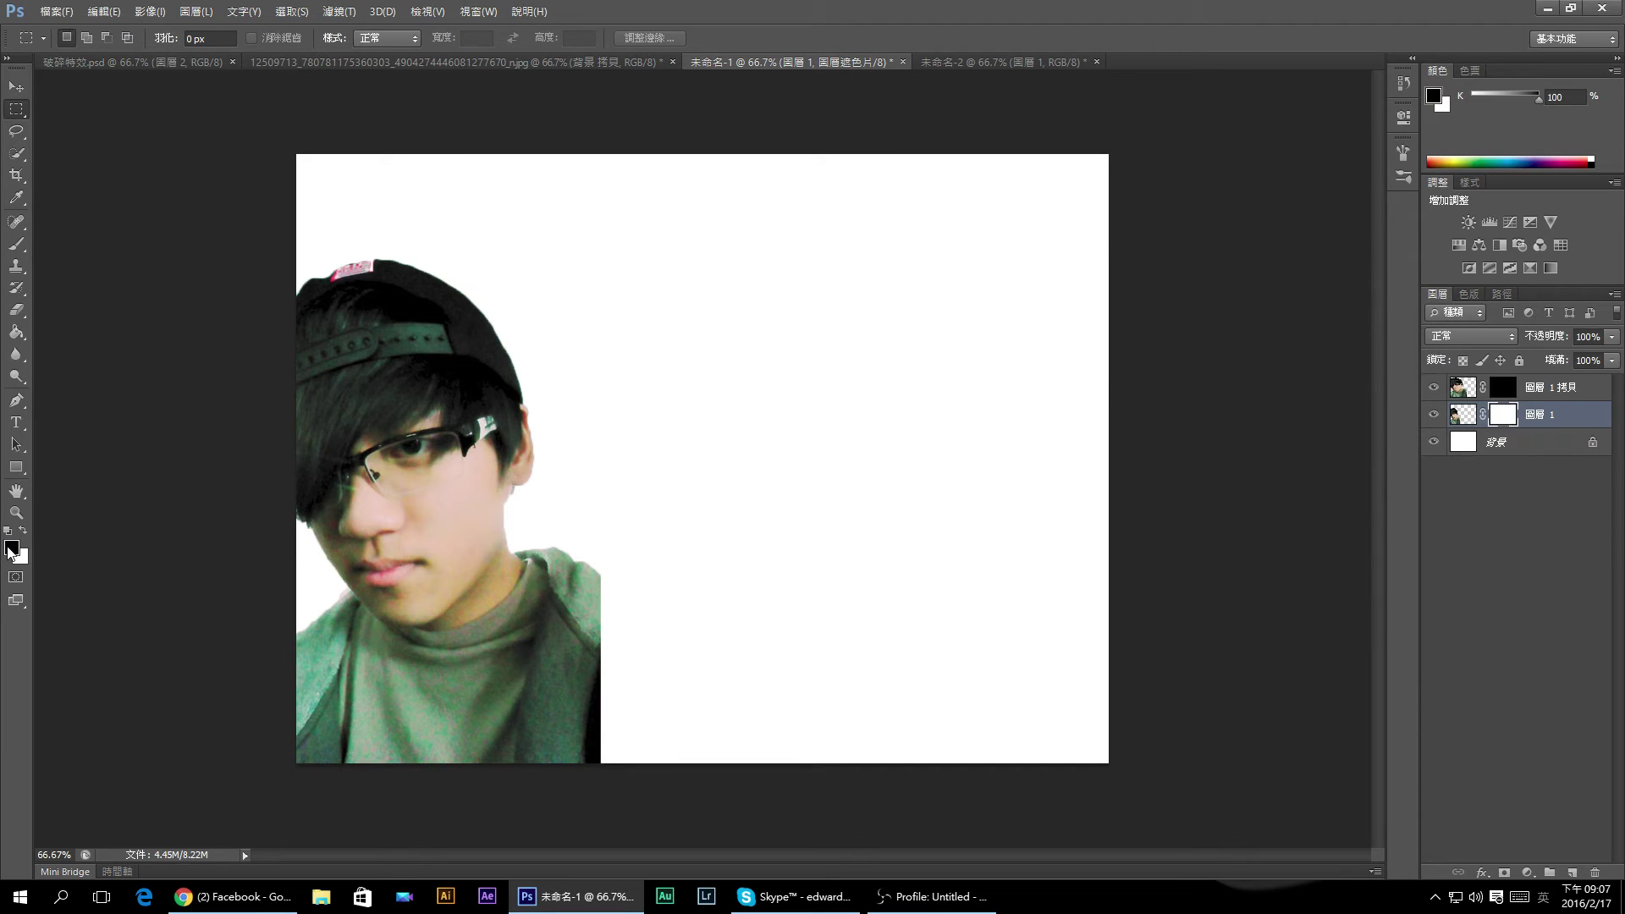
Punch scattered shard-brush holes into Layer 1's mask along the portrait's right edge and cap.
{"action": "left_click", "coordinate": [17, 245]}
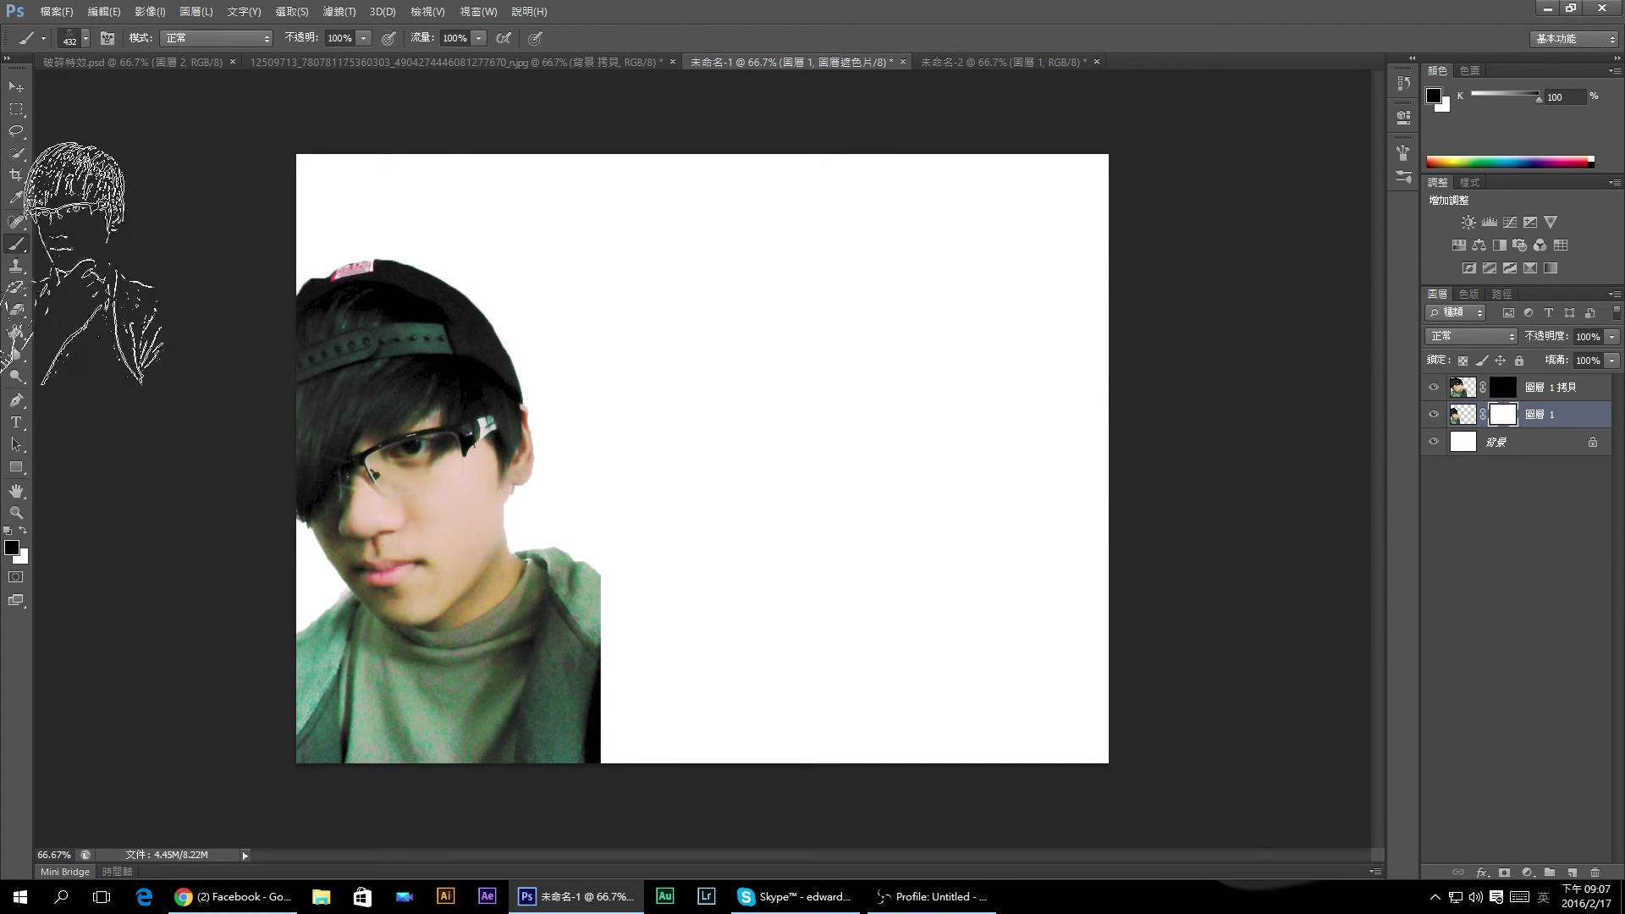
{"action": "left_click", "coordinate": [85, 38]}
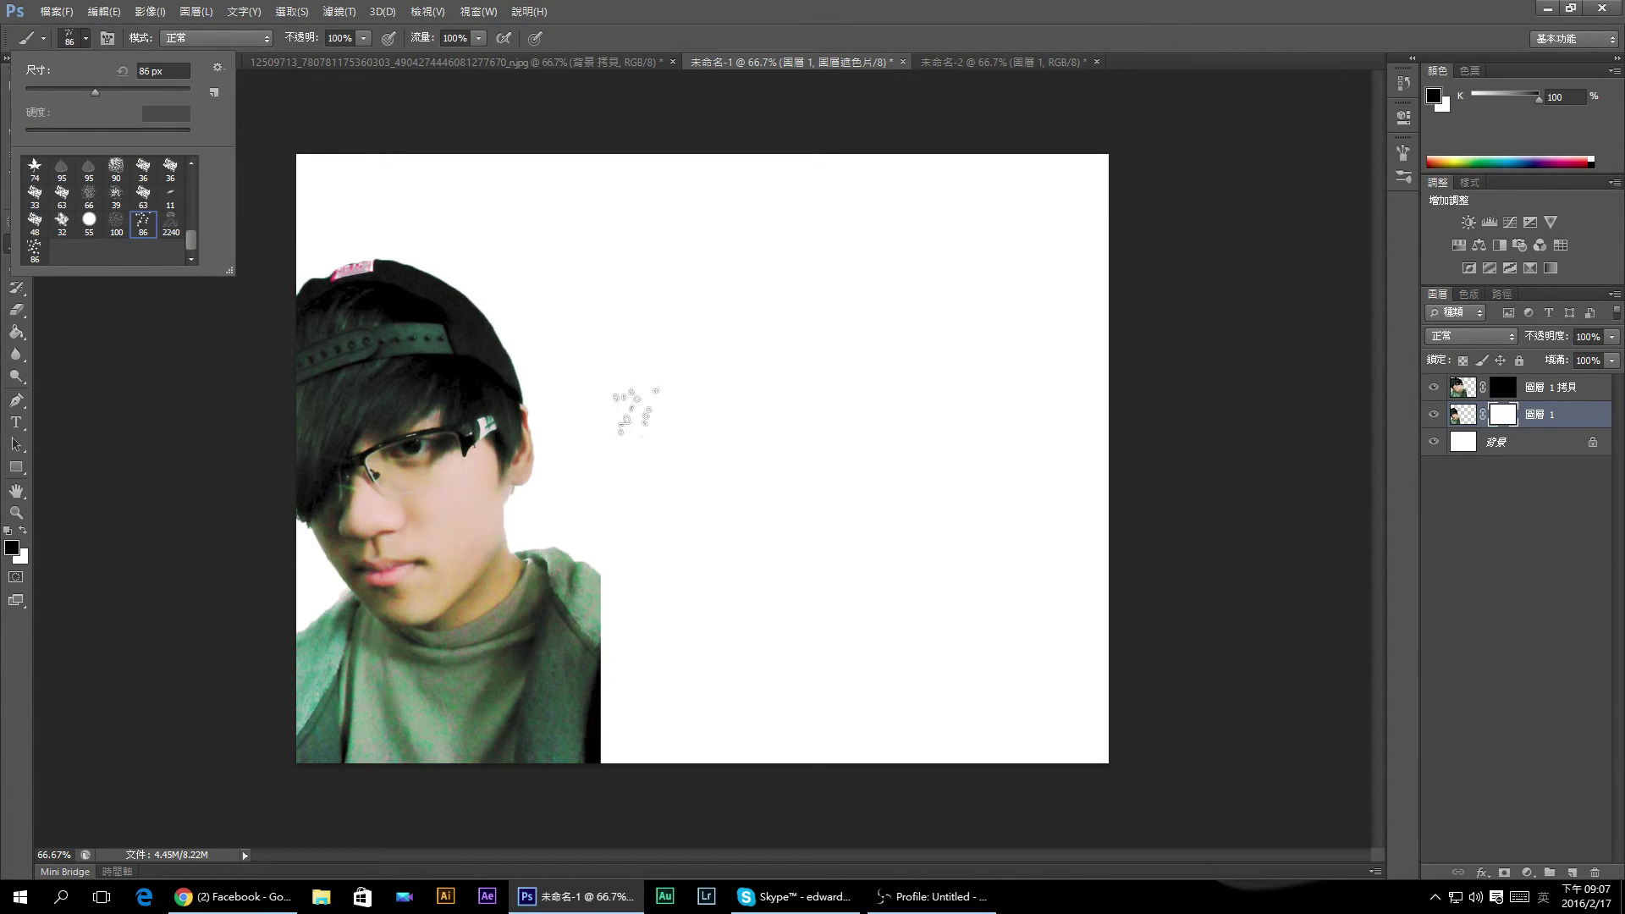
{"action": "left_click", "coordinate": [614, 593]}
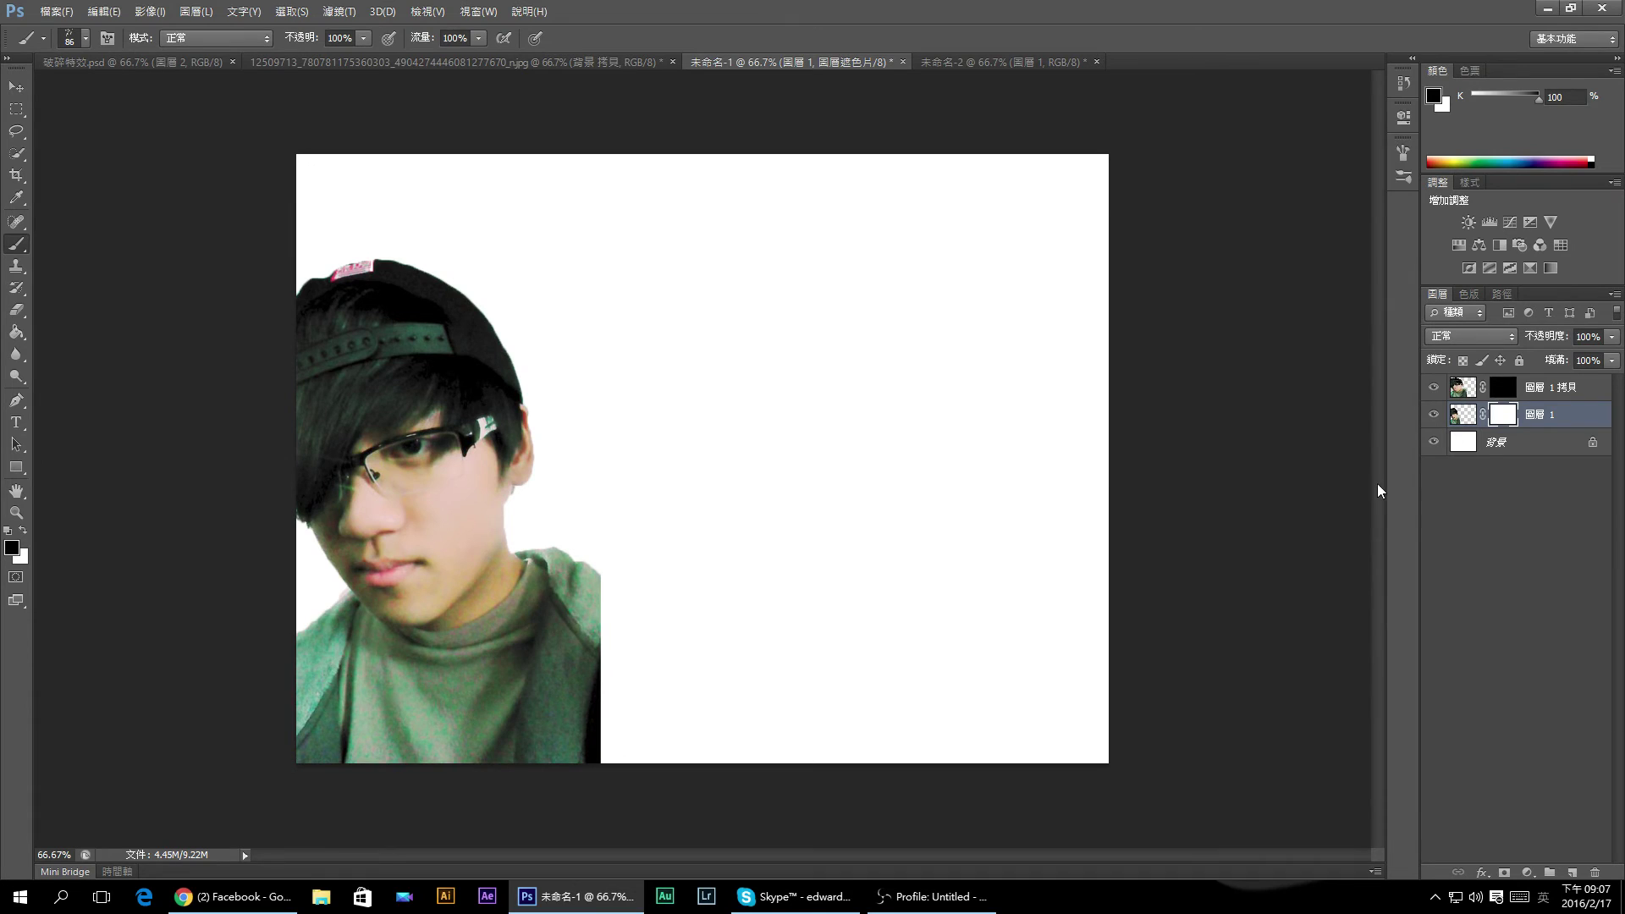
{"action": "left_click_drag", "start_coordinate": [598, 745], "coordinate": [582, 730]}
{"action": "mouse_move", "coordinate": [587, 664]}
{"action": "left_mouse_down"}
{"action": "mouse_move", "coordinate": [592, 601]}
{"action": "mouse_move", "coordinate": [505, 364]}
{"action": "left_mouse_up"}
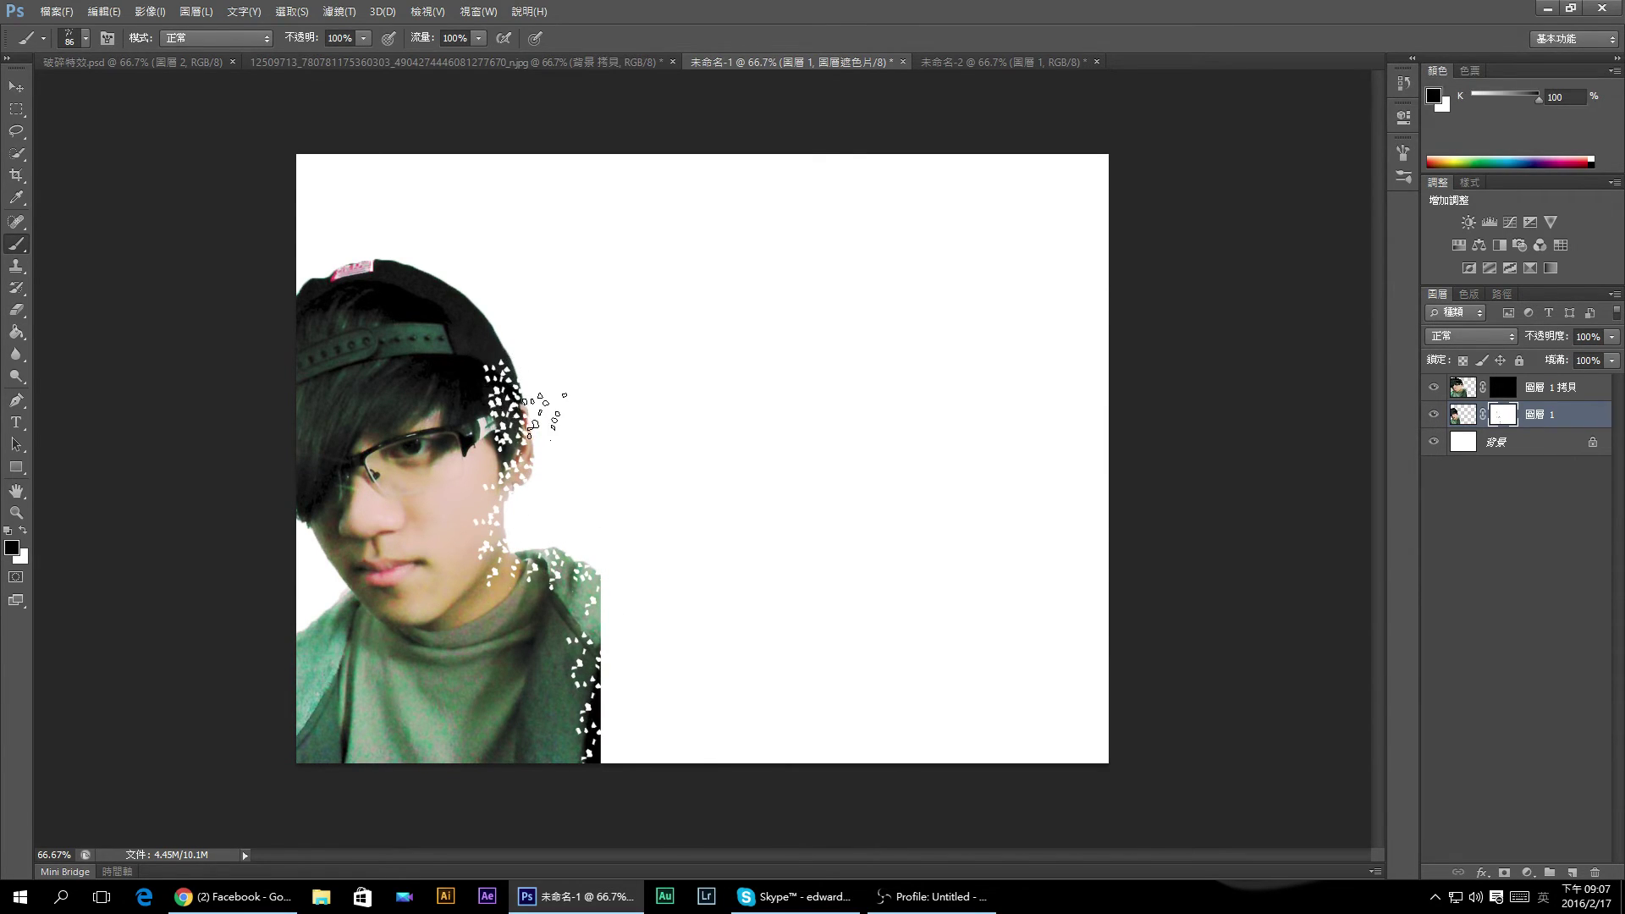
{"action": "key", "text": "ctrl+alt+z"}
{"action": "key", "text": "ctrl+alt+z"}
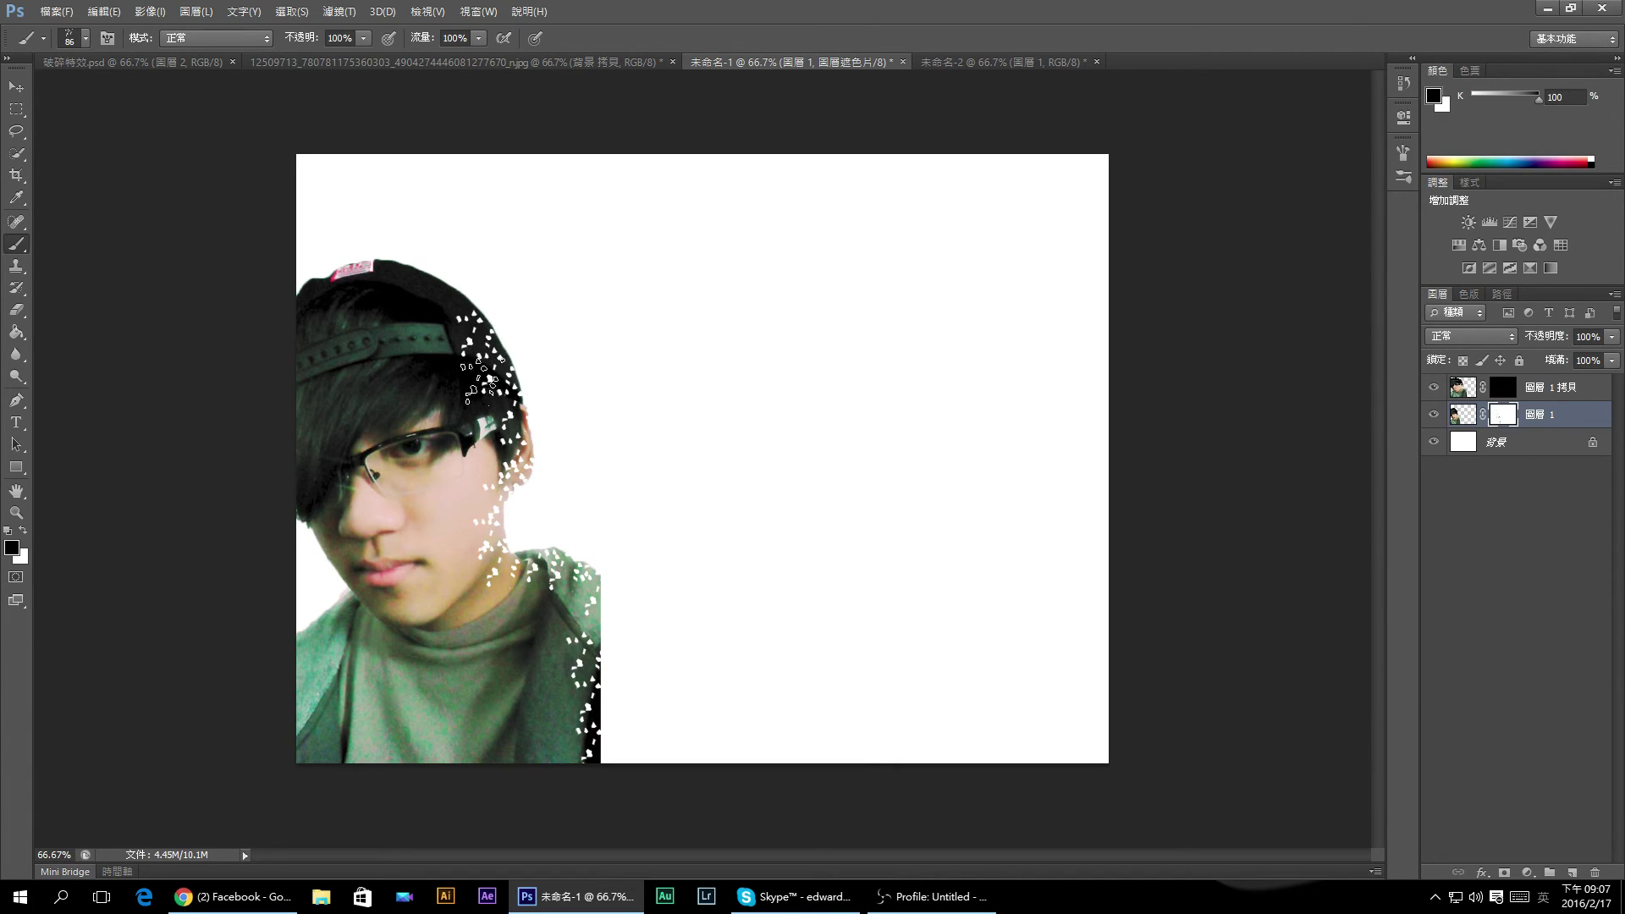
{"action": "left_click_drag", "start_coordinate": [478, 377], "coordinate": [434, 288]}
Enlarge the brush to 143 px, then 308 px, scattering holes over cheek, neck, shoulder and hair.
{"action": "left_click", "coordinate": [85, 45]}
{"action": "left_click_drag", "start_coordinate": [127, 71], "coordinate": [161, 72]}
{"action": "left_click_drag", "start_coordinate": [440, 377], "coordinate": [461, 432]}
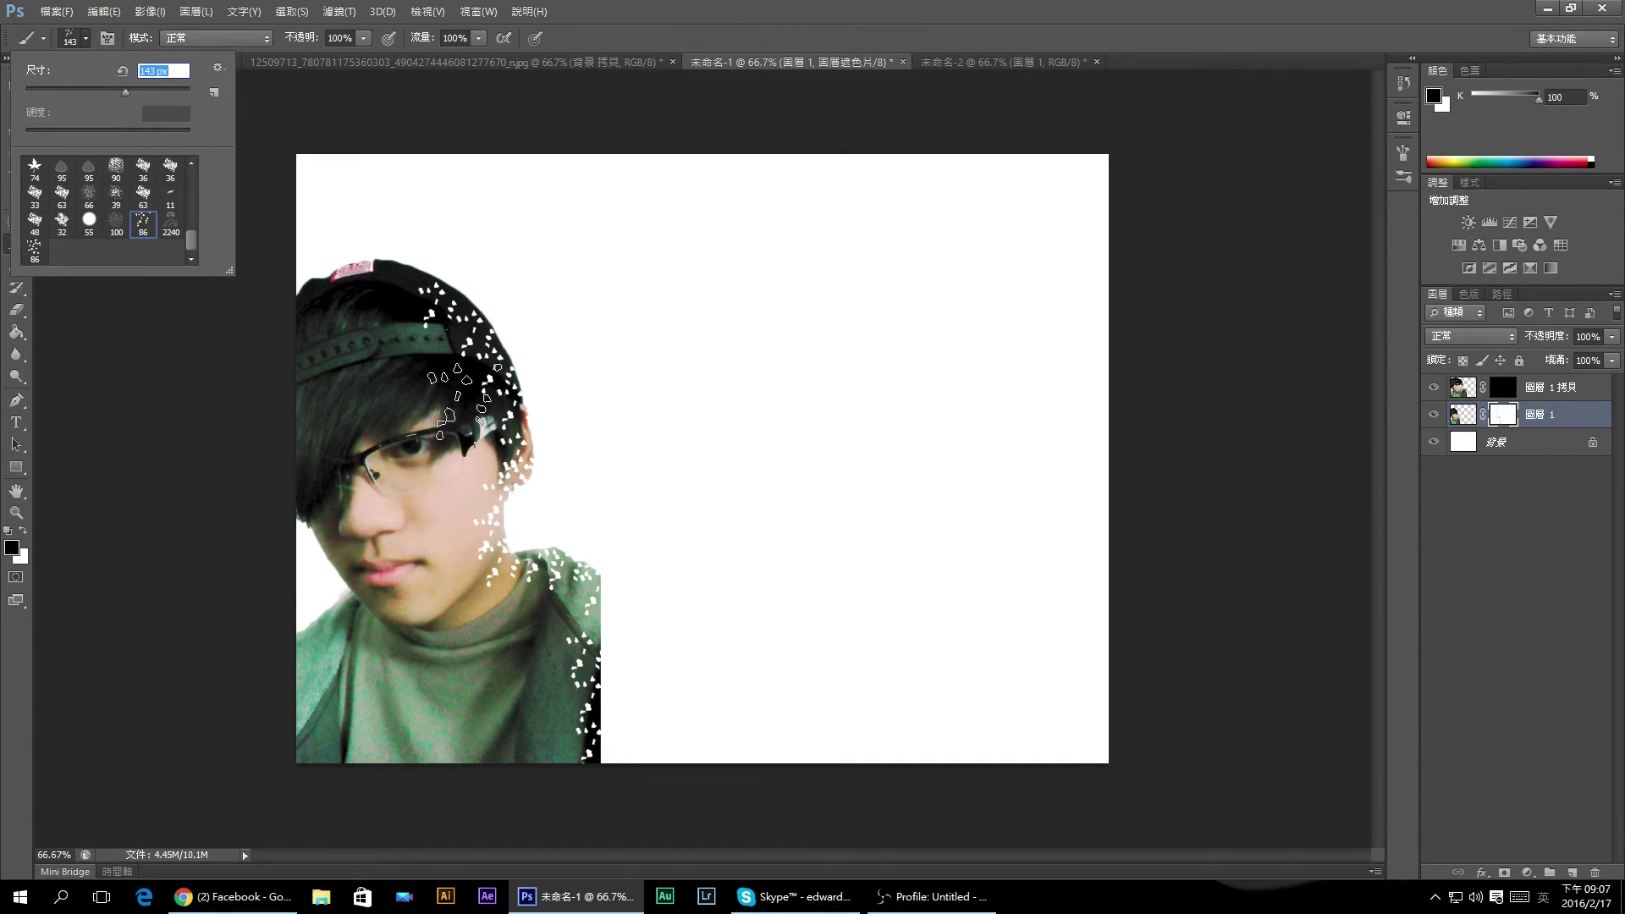
{"action": "left_click_drag", "start_coordinate": [466, 487], "coordinate": [551, 677]}
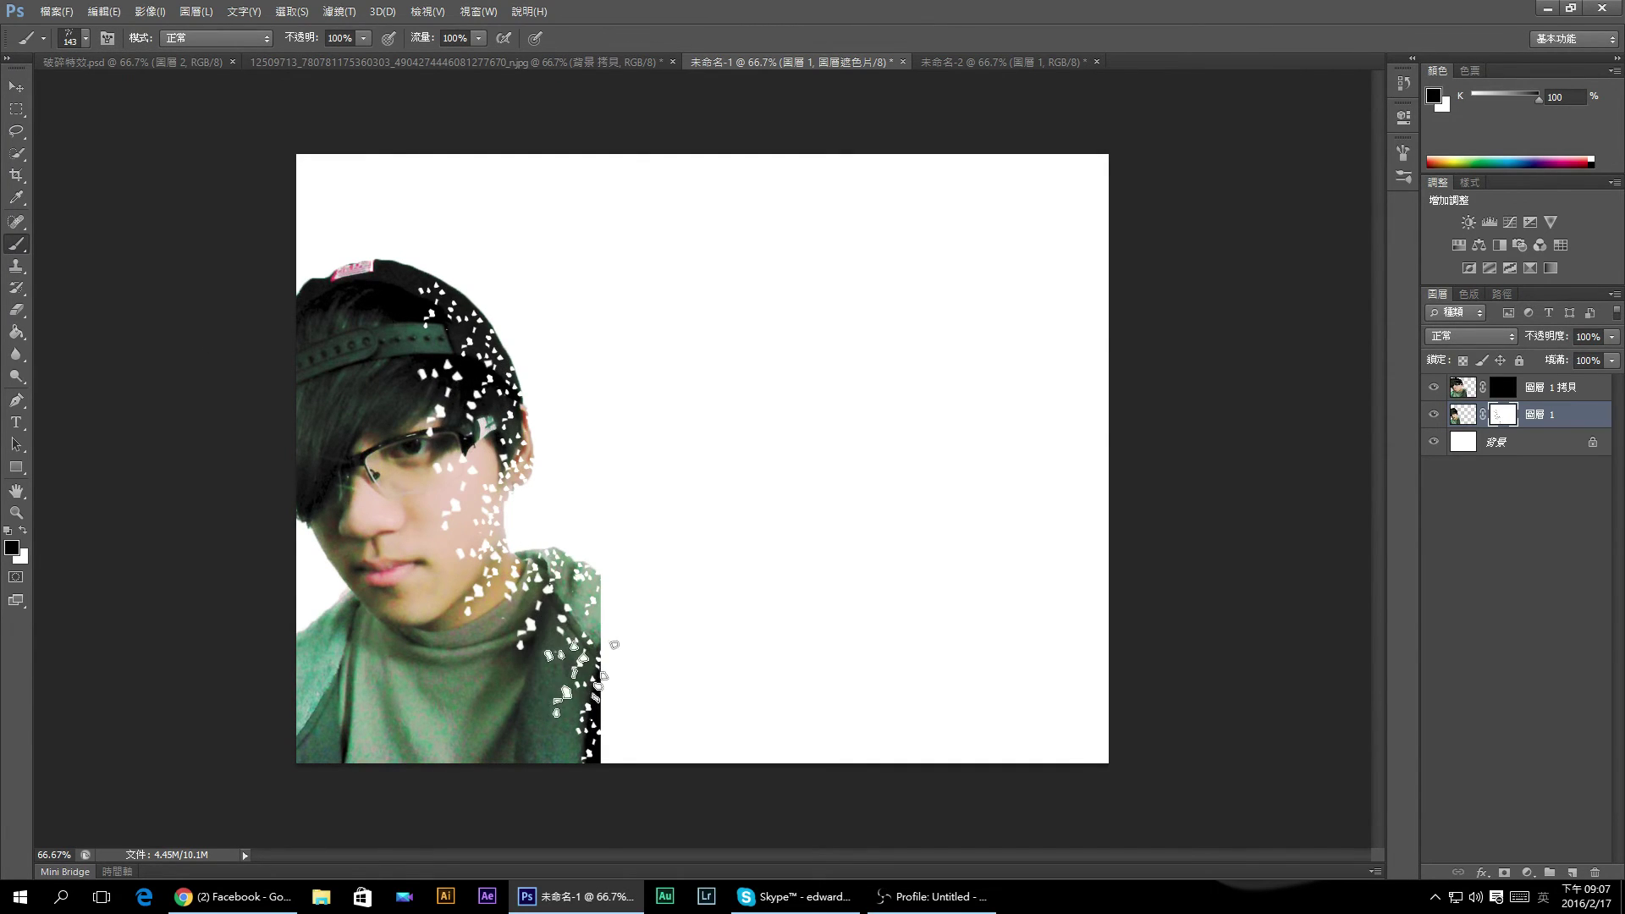
{"action": "left_click", "coordinate": [86, 40]}
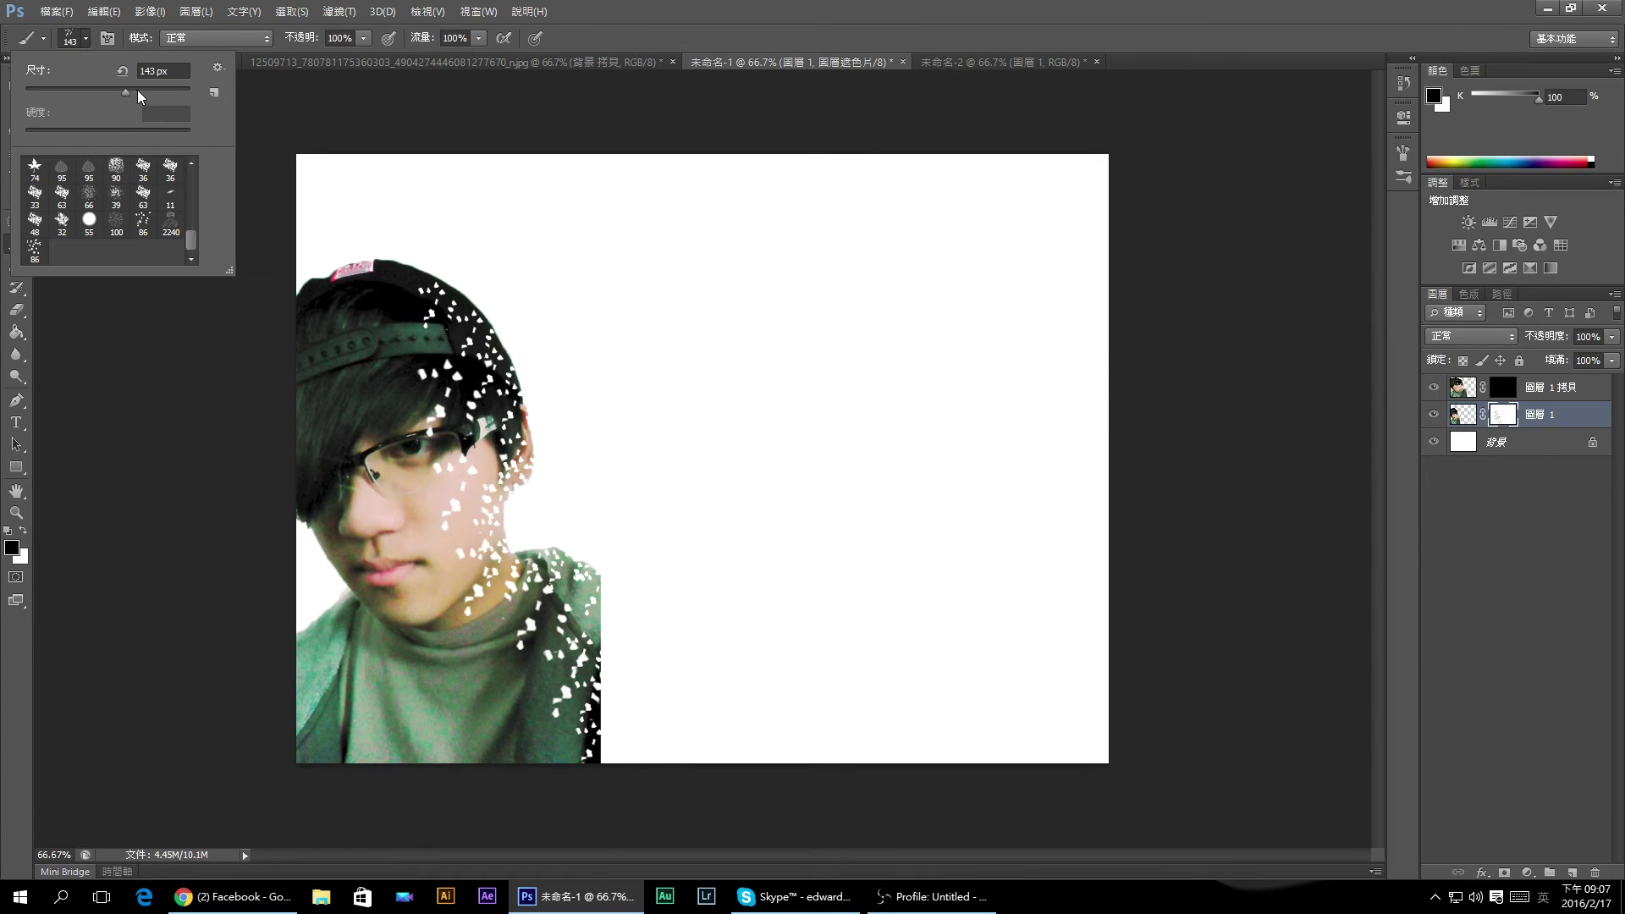
{"action": "left_click_drag", "start_coordinate": [139, 91], "coordinate": [167, 91]}
{"action": "left_click_drag", "start_coordinate": [508, 694], "coordinate": [499, 593]}
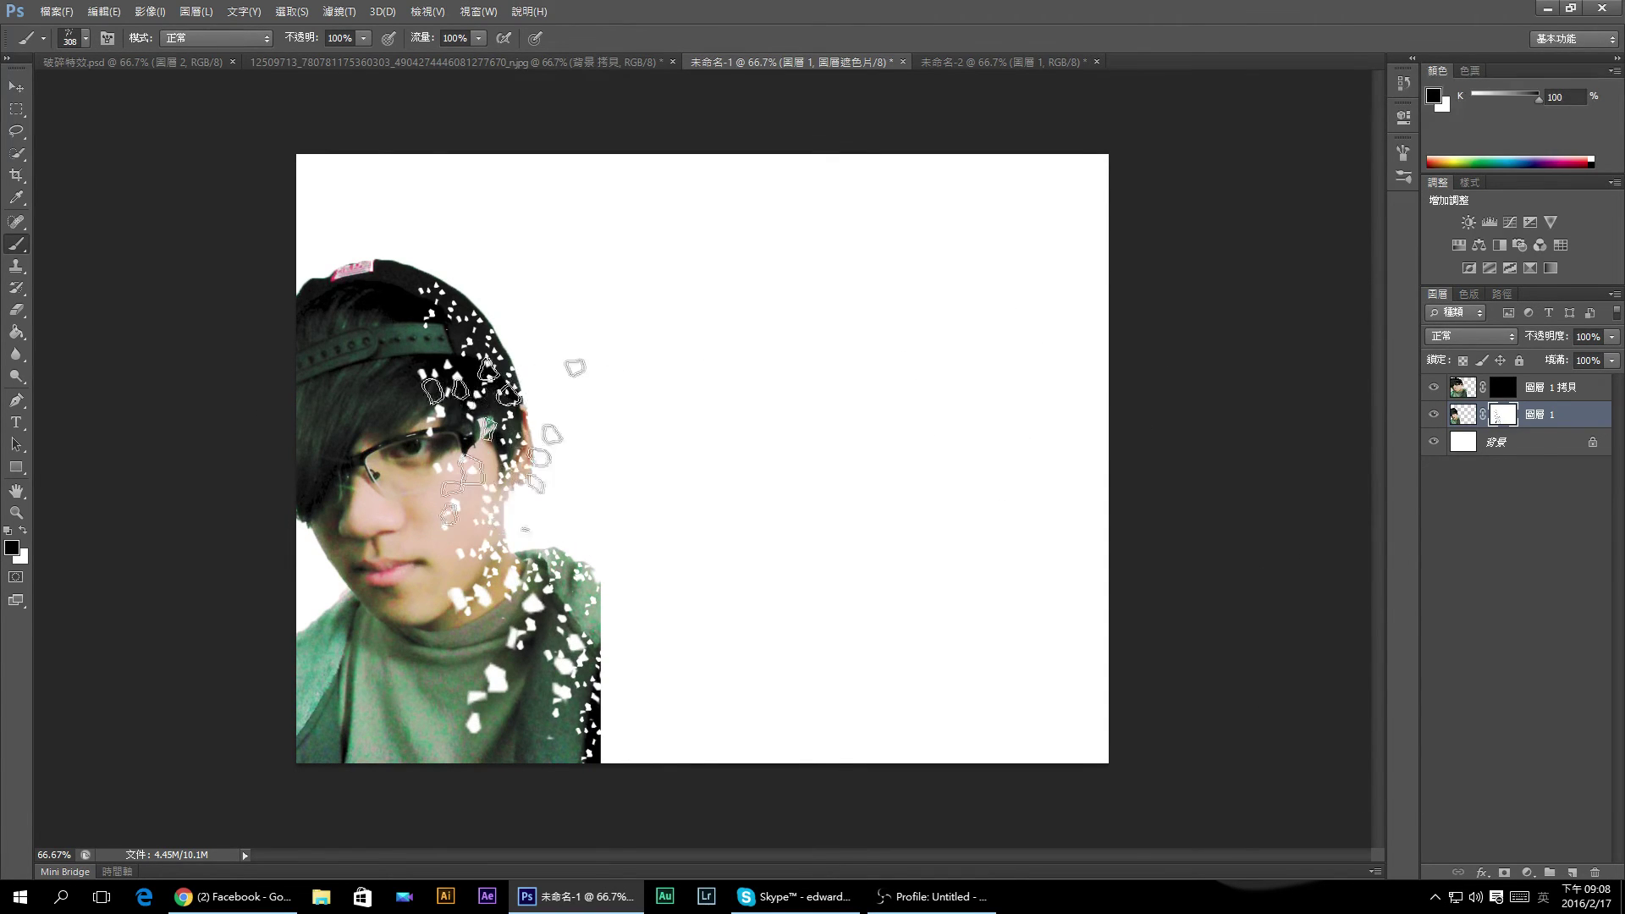
{"action": "left_click", "coordinate": [496, 436]}
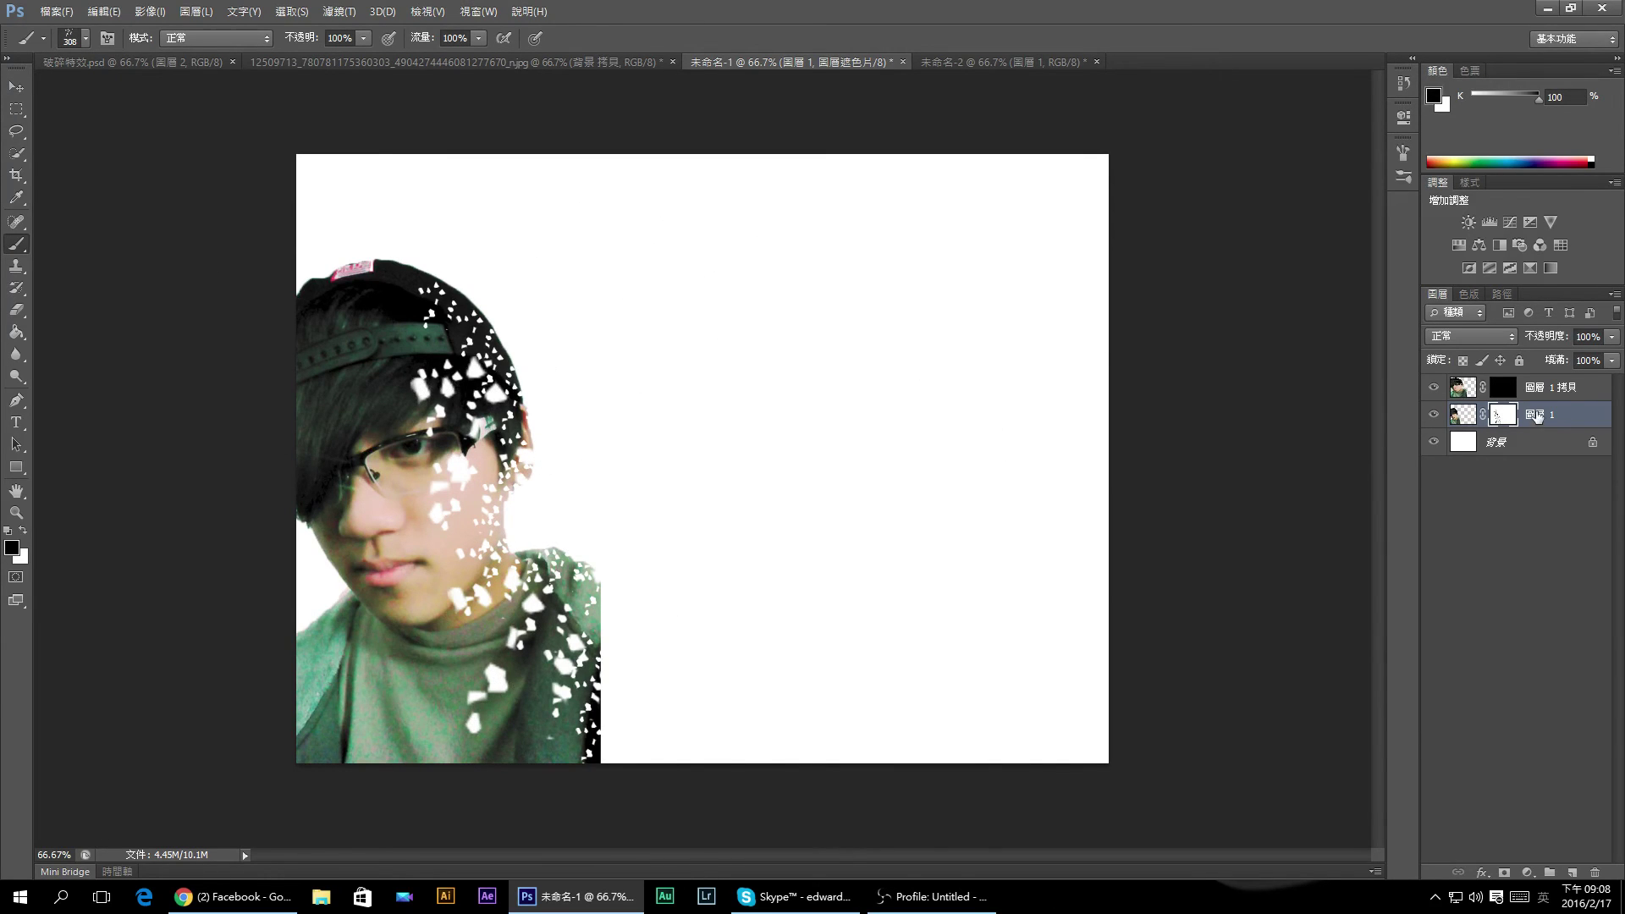
Paint white at 158 px on Layer 1 copy's mask to reveal fragments right of the face.
{"action": "left_click", "coordinate": [1502, 390]}
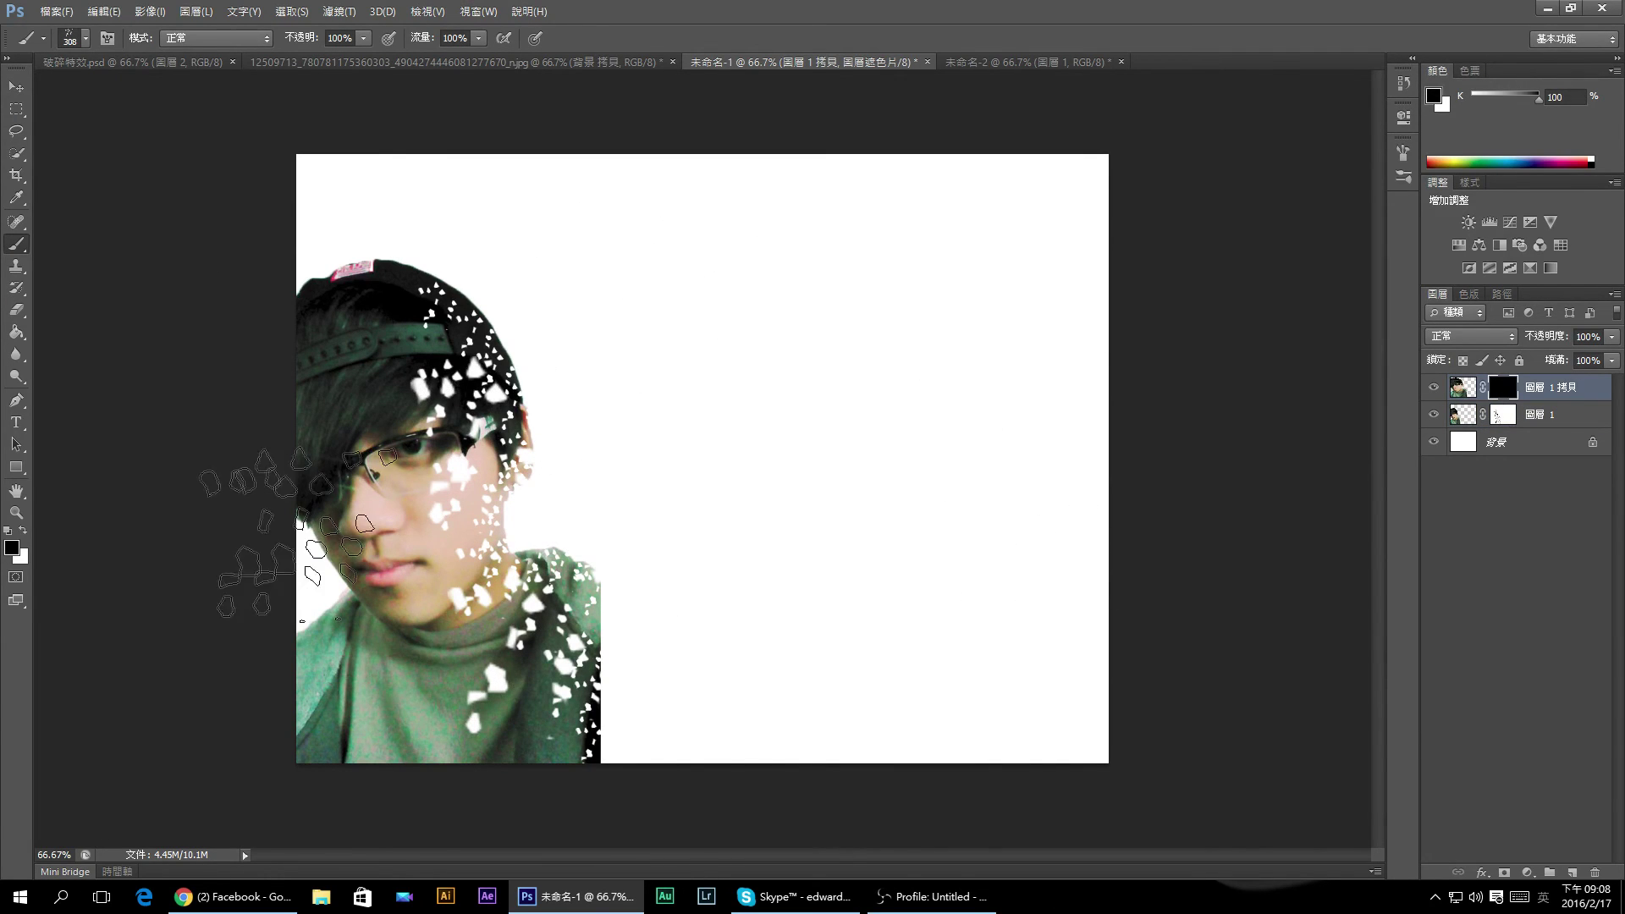
{"action": "left_click", "coordinate": [21, 533]}
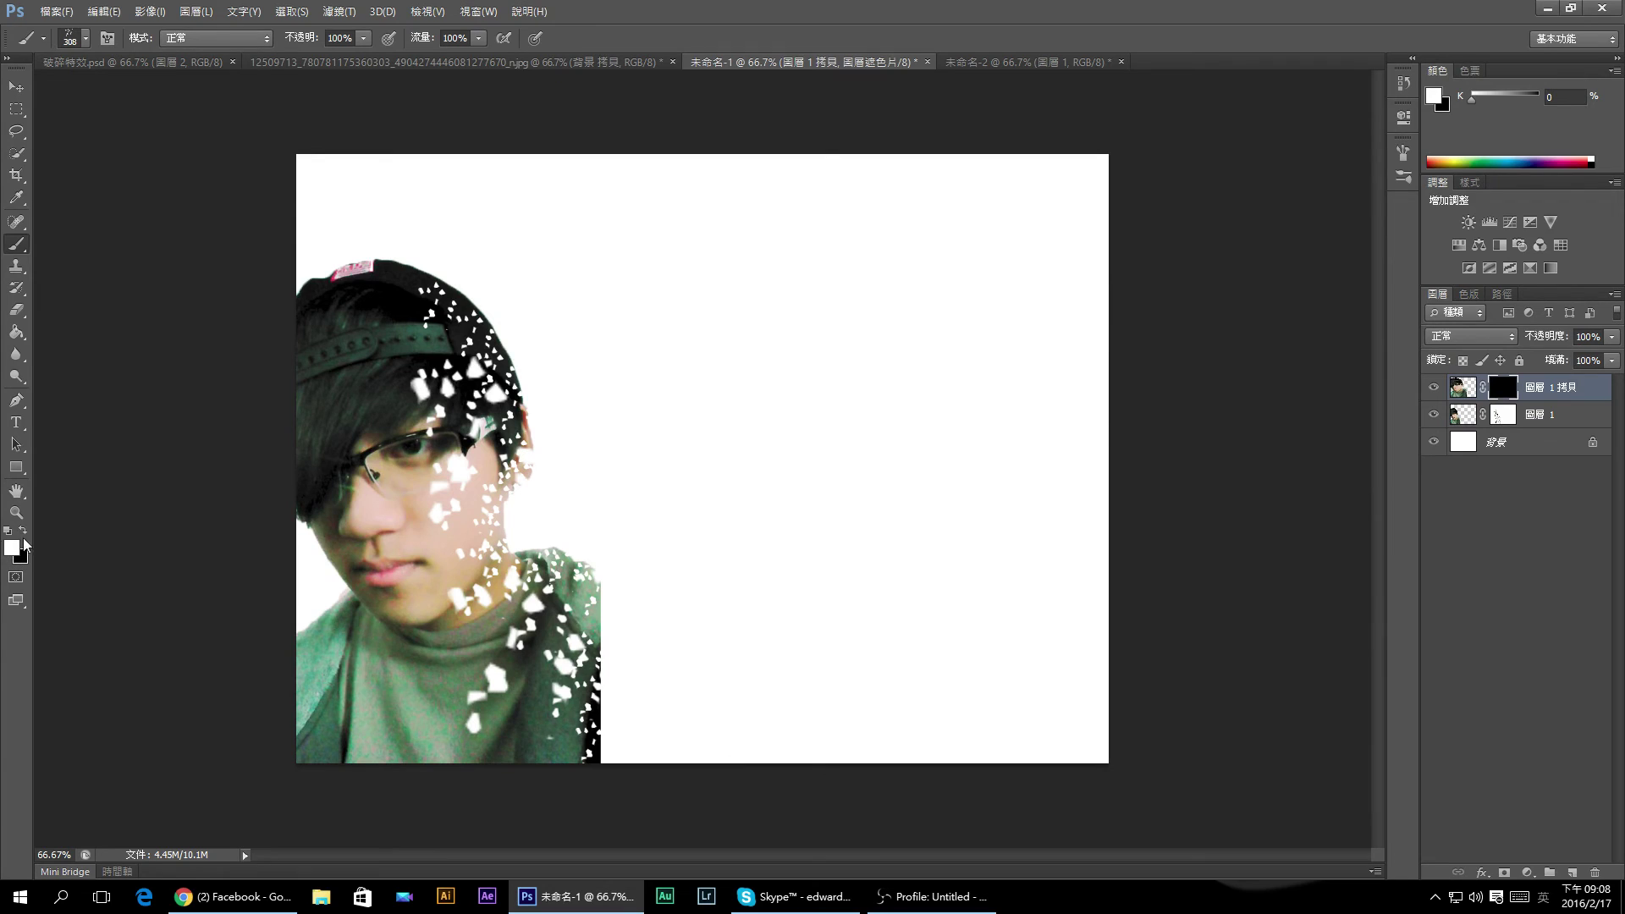
{"action": "left_click", "coordinate": [82, 47]}
{"action": "left_click", "coordinate": [122, 88]}
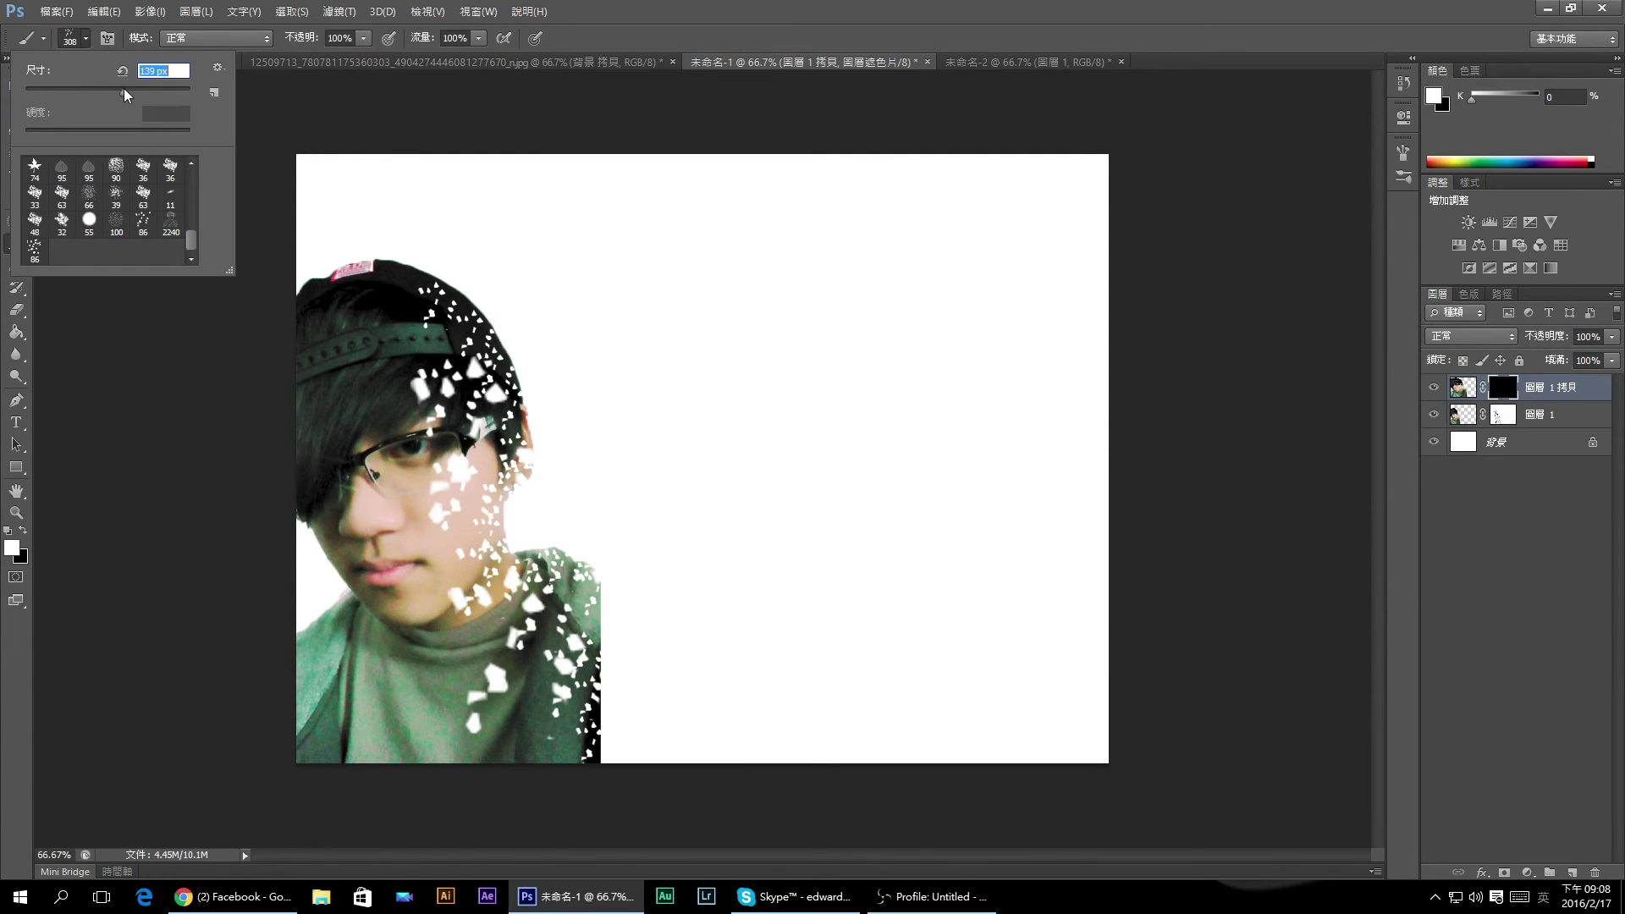
{"action": "mouse_move", "coordinate": [613, 715]}
{"action": "left_mouse_down"}
{"action": "mouse_move", "coordinate": [614, 567]}
{"action": "mouse_move", "coordinate": [542, 550]}
{"action": "mouse_move", "coordinate": [524, 520]}
{"action": "mouse_move", "coordinate": [534, 419]}
{"action": "mouse_move", "coordinate": [512, 283]}
{"action": "mouse_move", "coordinate": [592, 338]}
{"action": "mouse_move", "coordinate": [605, 406]}
{"action": "mouse_move", "coordinate": [643, 317]}
{"action": "mouse_move", "coordinate": [593, 347]}
{"action": "mouse_move", "coordinate": [669, 474]}
{"action": "left_mouse_up"}
{"action": "left_click_drag", "start_coordinate": [690, 586], "coordinate": [652, 661]}
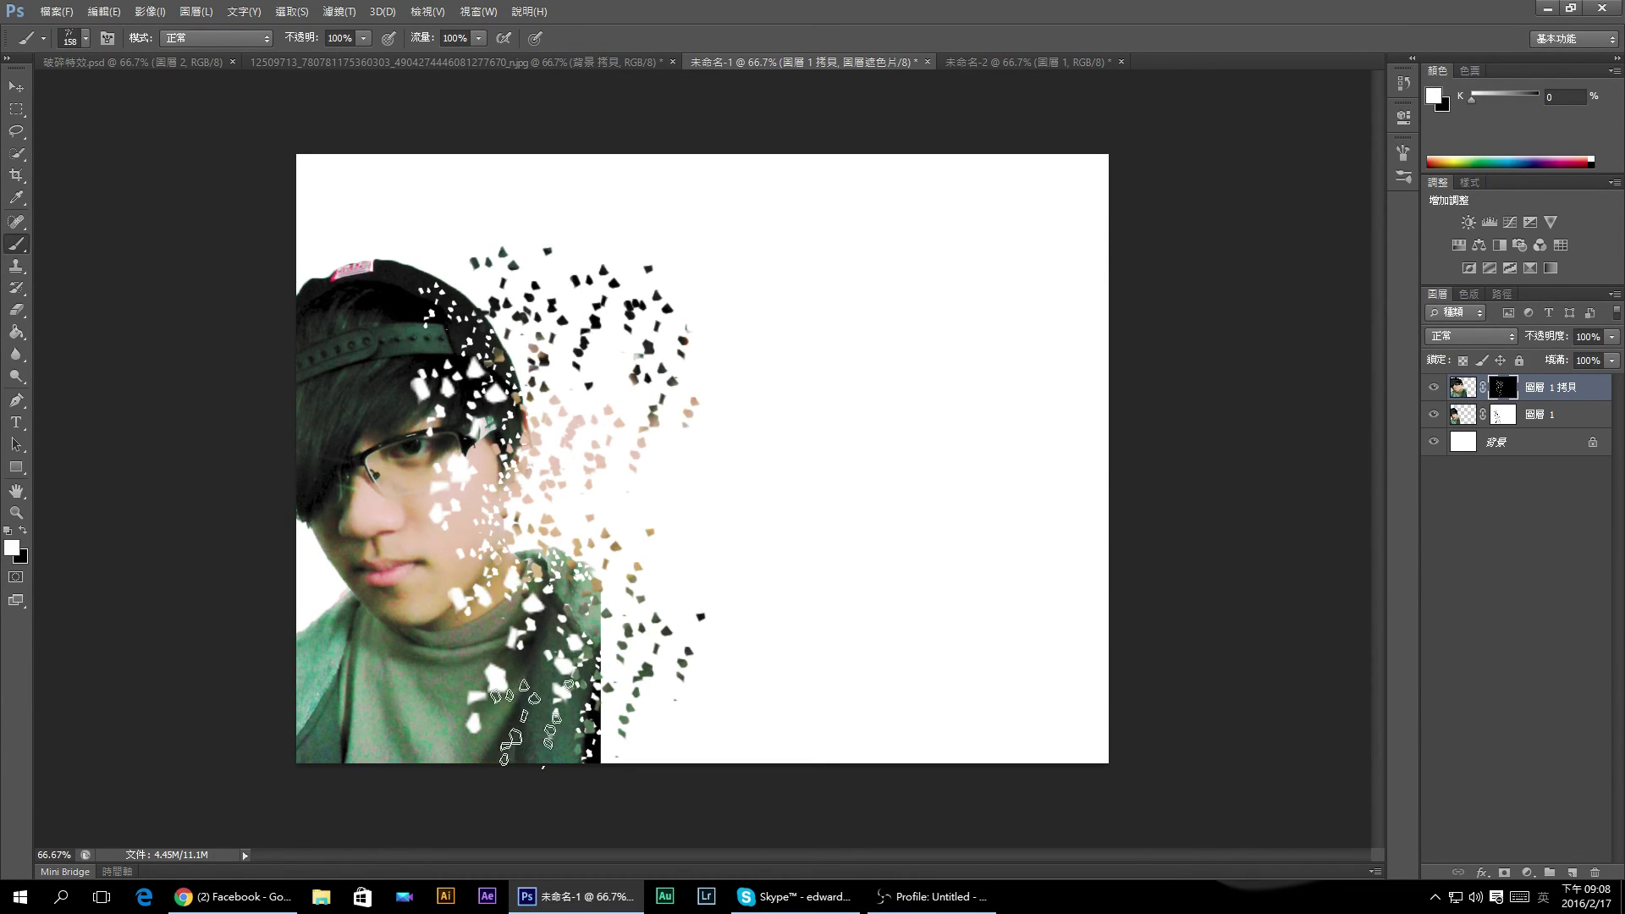
With a smaller brush, add fragments at the top and bottom of the dispersion, then select the Background layer.
{"action": "left_click", "coordinate": [84, 43]}
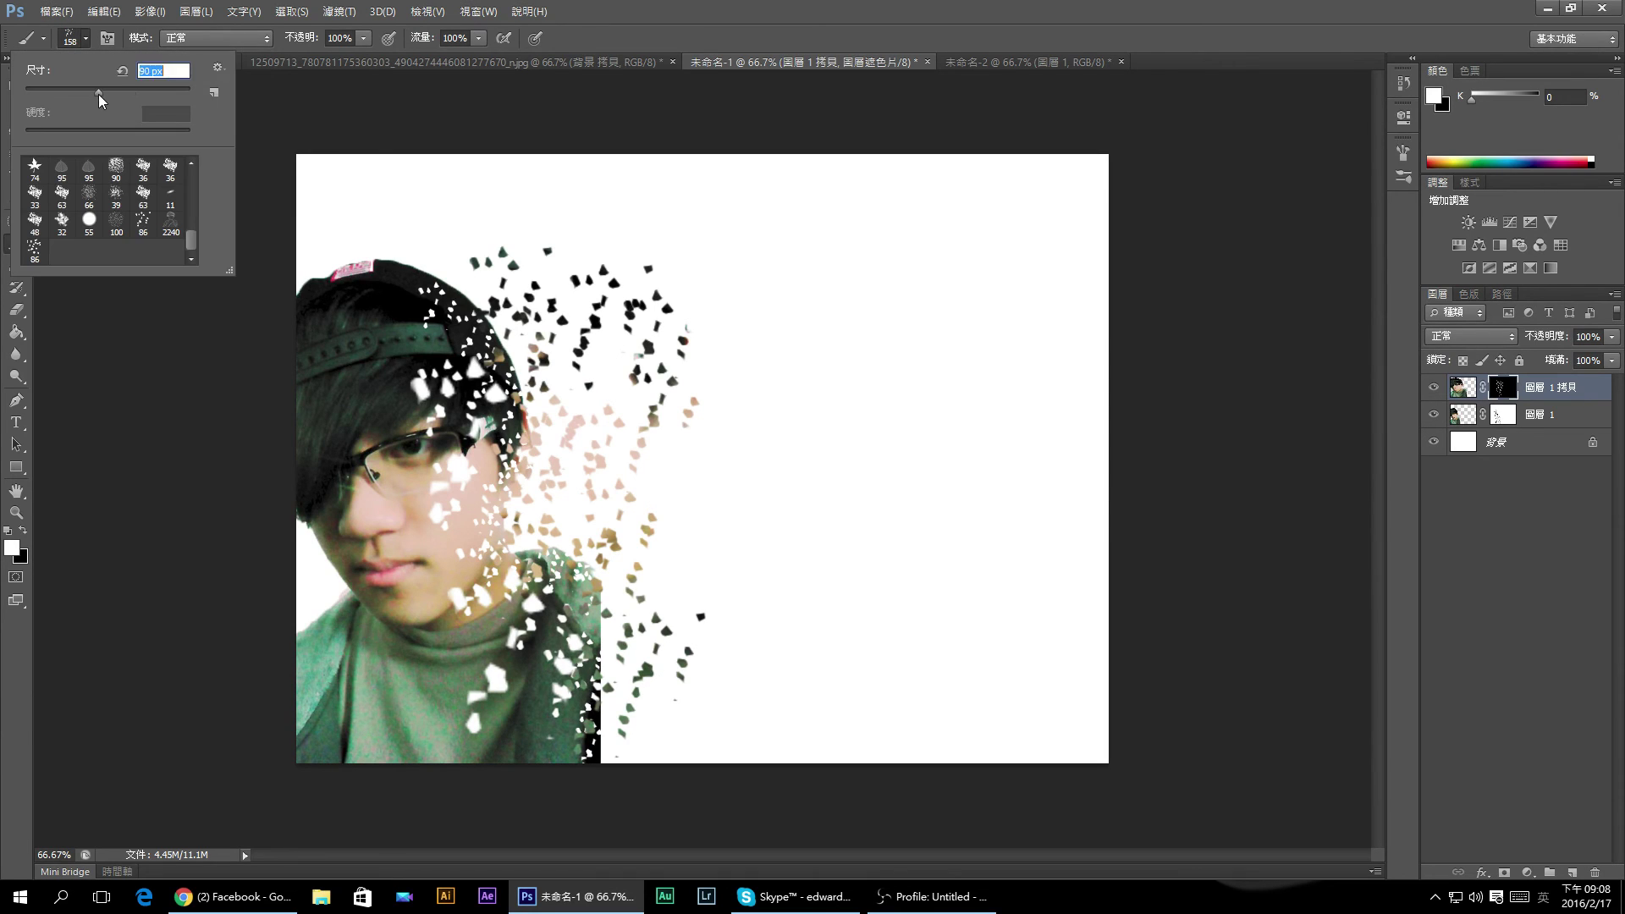
{"action": "left_click", "coordinate": [592, 343]}
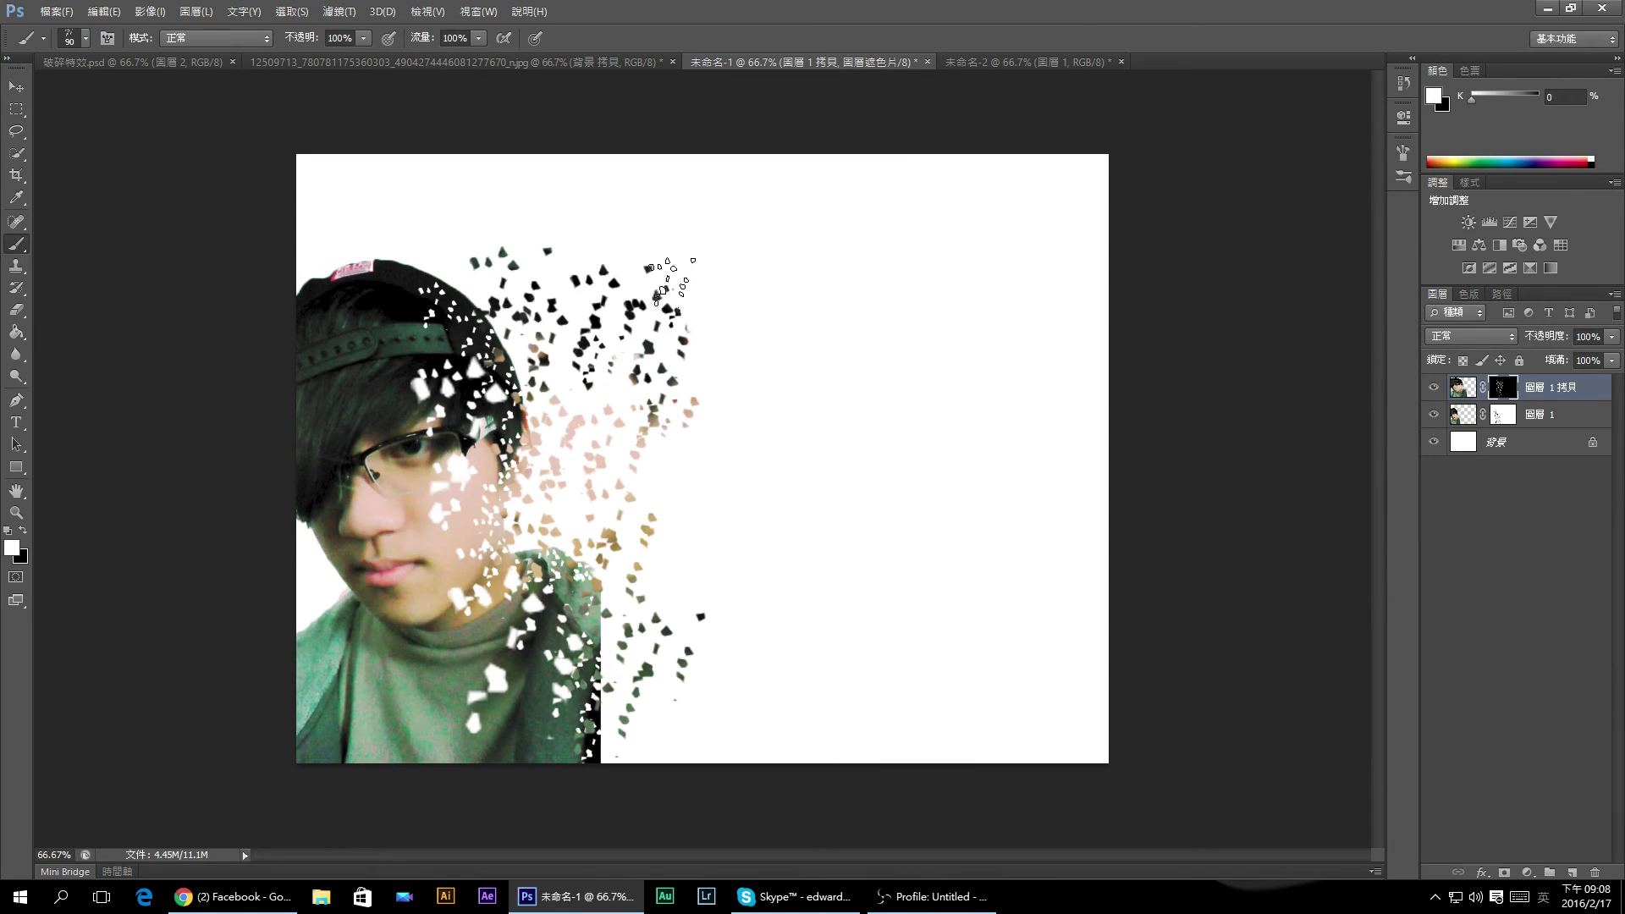
{"action": "left_click_drag", "start_coordinate": [678, 338], "coordinate": [652, 254]}
{"action": "mouse_move", "coordinate": [664, 647]}
{"action": "left_mouse_down"}
{"action": "mouse_move", "coordinate": [639, 732]}
{"action": "mouse_move", "coordinate": [669, 525]}
{"action": "left_mouse_up"}
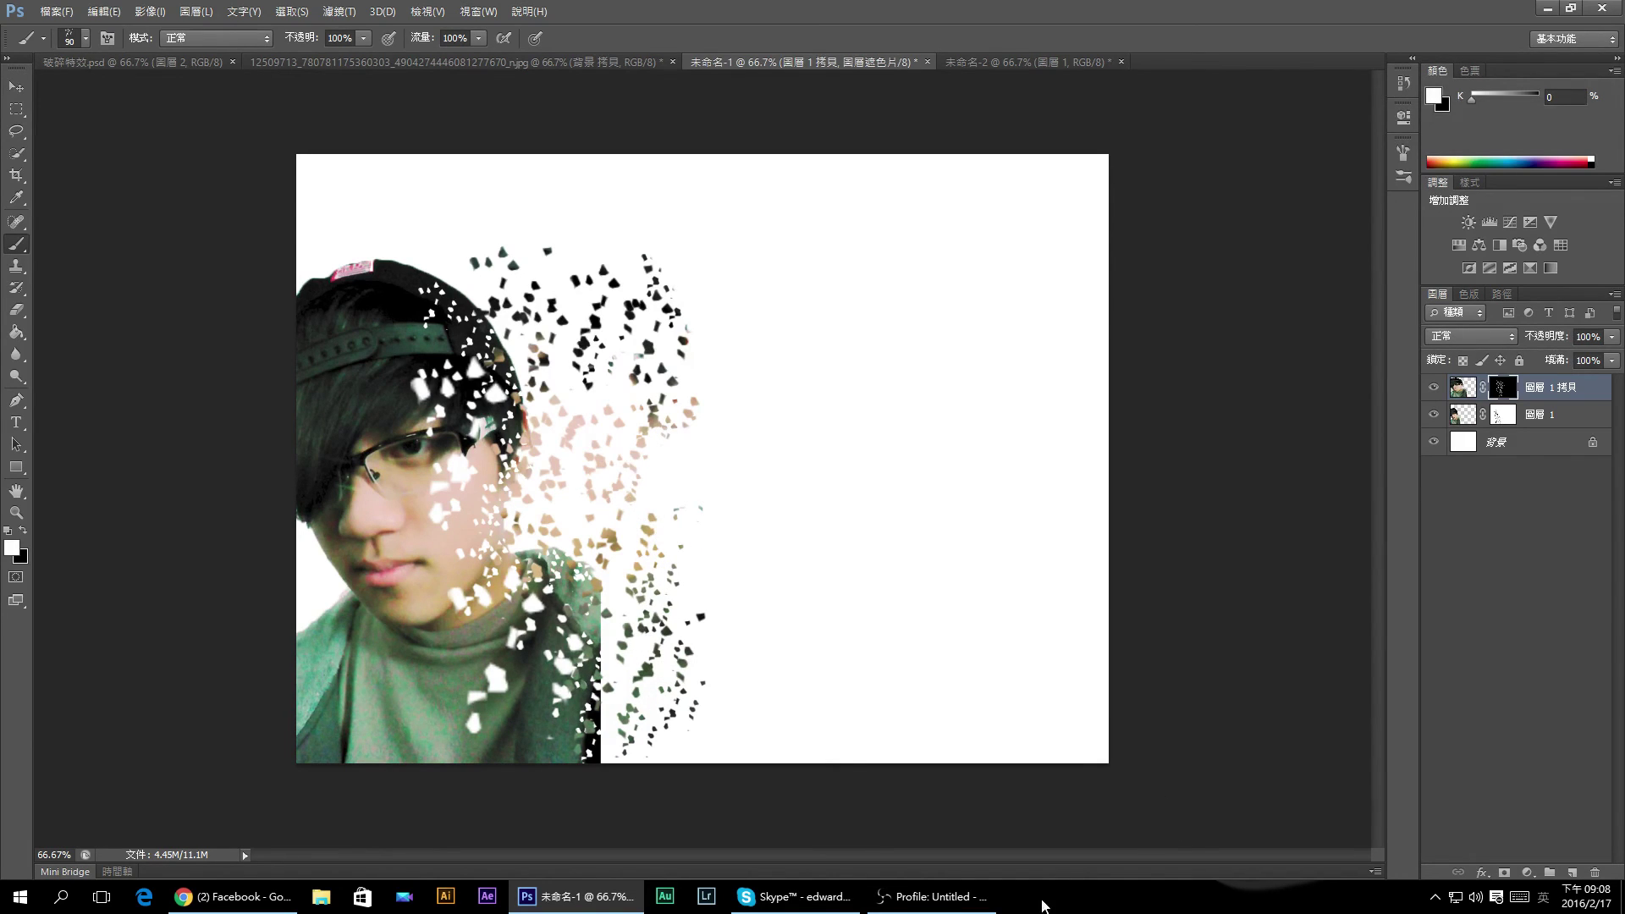
{"action": "left_click", "coordinate": [1504, 448]}
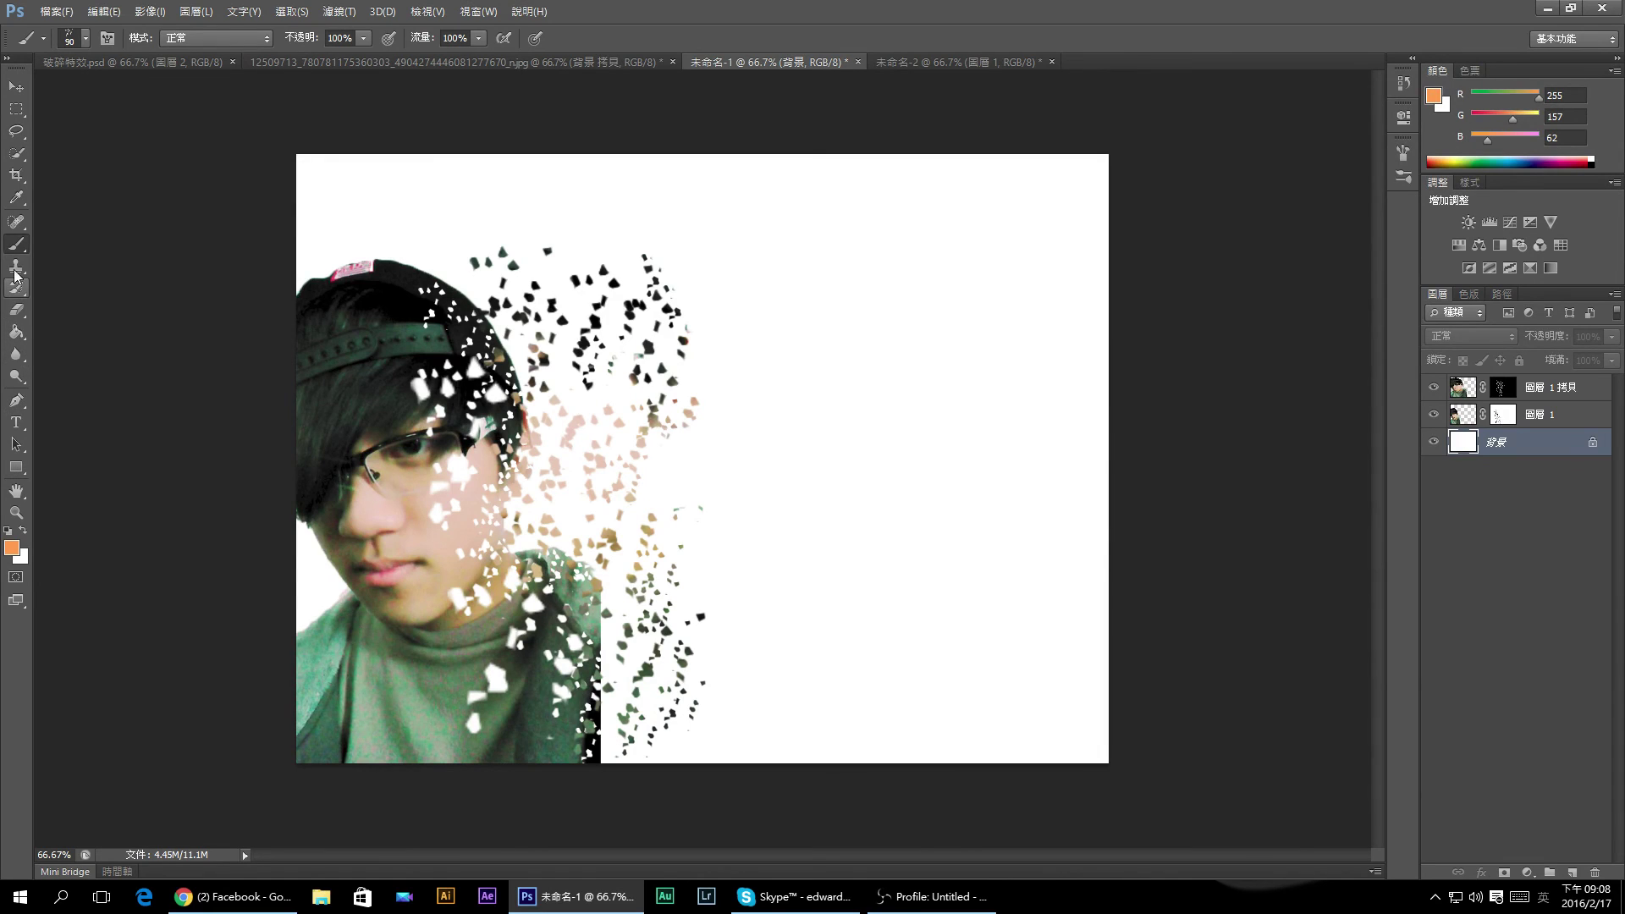
Fill the Background with a black-foreground gradient that stays white and darkens toward the right edge.
{"action": "left_click", "coordinate": [16, 332]}
{"action": "left_click", "coordinate": [84, 330]}
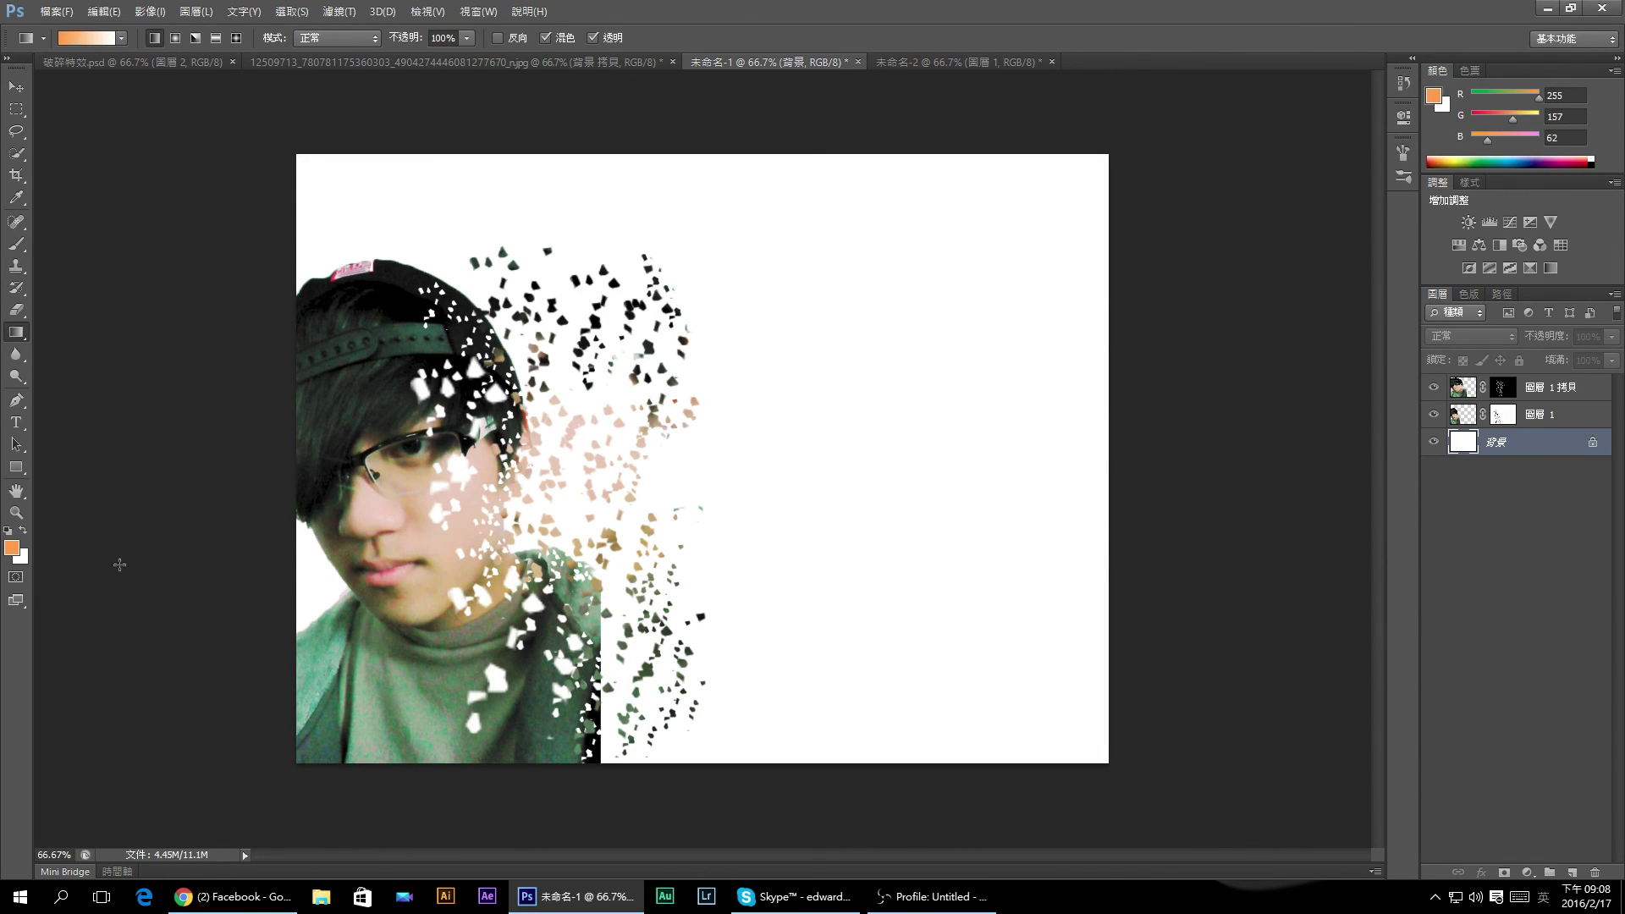
{"action": "left_click", "coordinate": [12, 548]}
{"action": "left_click_drag", "start_coordinate": [711, 421], "coordinate": [797, 497]}
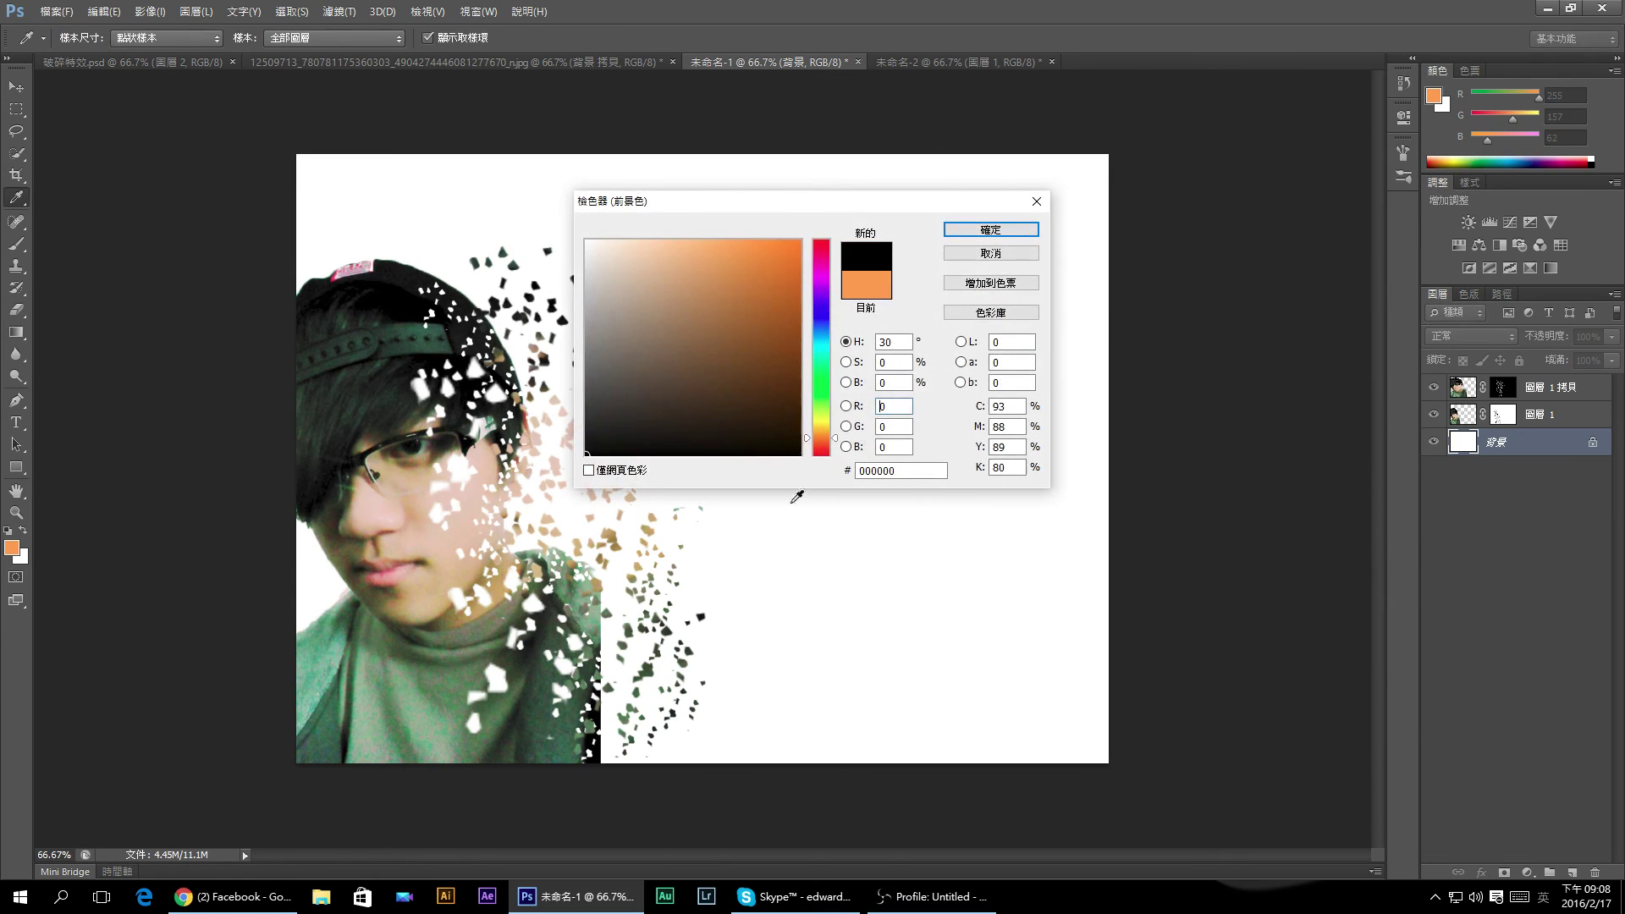
{"action": "left_click", "coordinate": [1010, 235]}
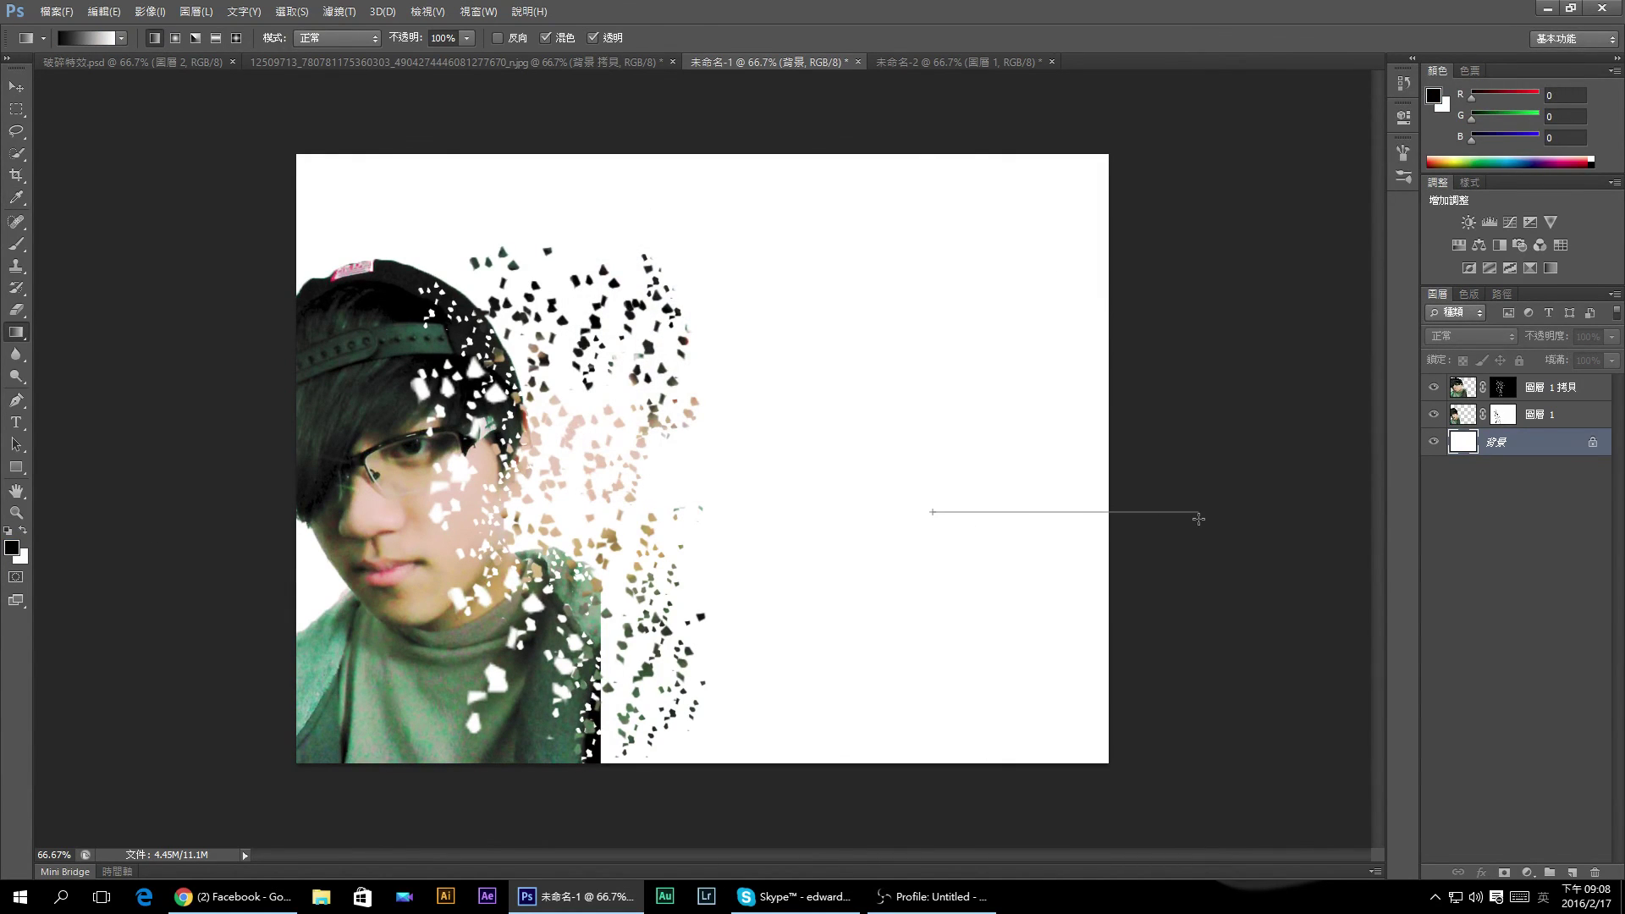
{"action": "left_click_drag", "start_coordinate": [933, 512], "coordinate": [1248, 515]}
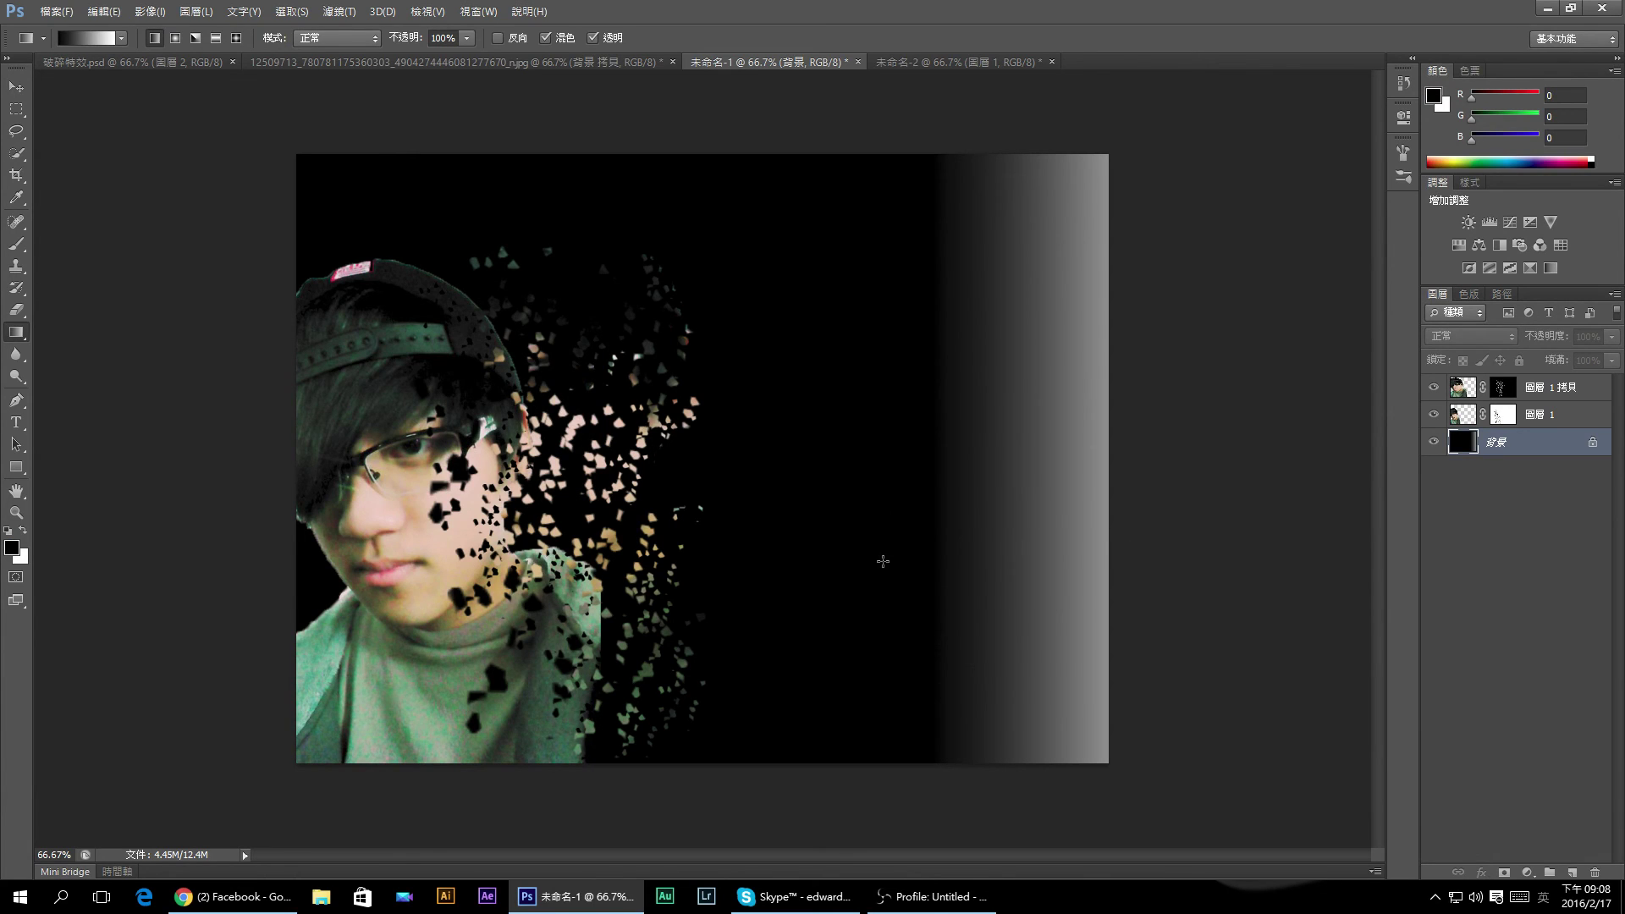
{"action": "mouse_move", "coordinate": [1014, 543]}
{"action": "left_mouse_down"}
{"action": "mouse_move", "coordinate": [883, 561]}
{"action": "mouse_move", "coordinate": [878, 526]}
{"action": "left_mouse_up"}
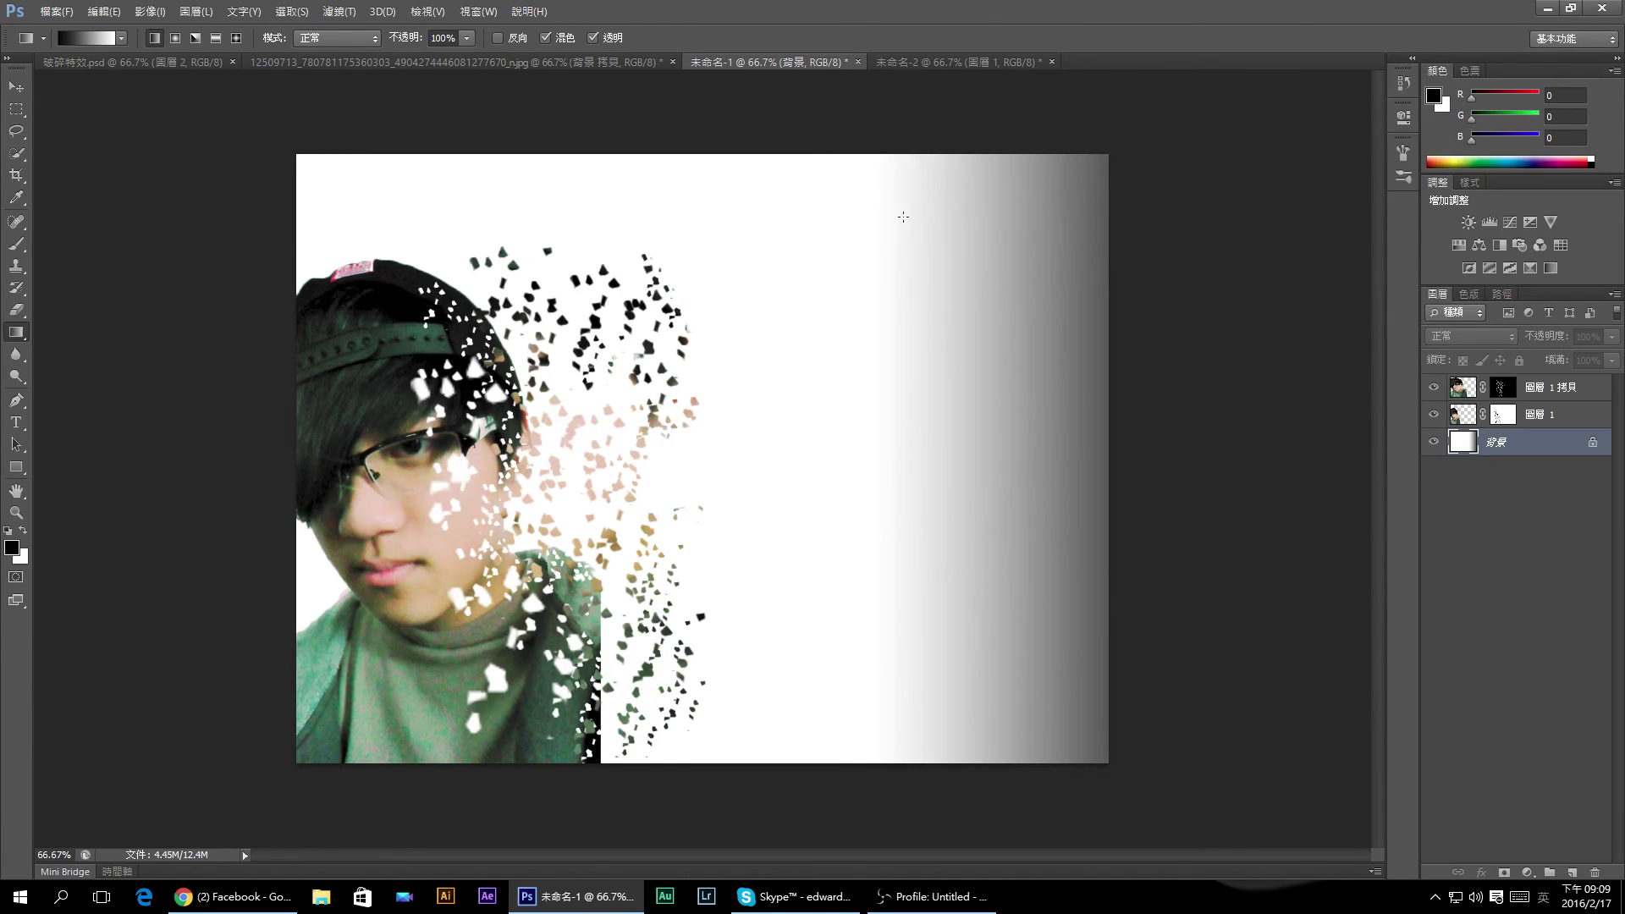